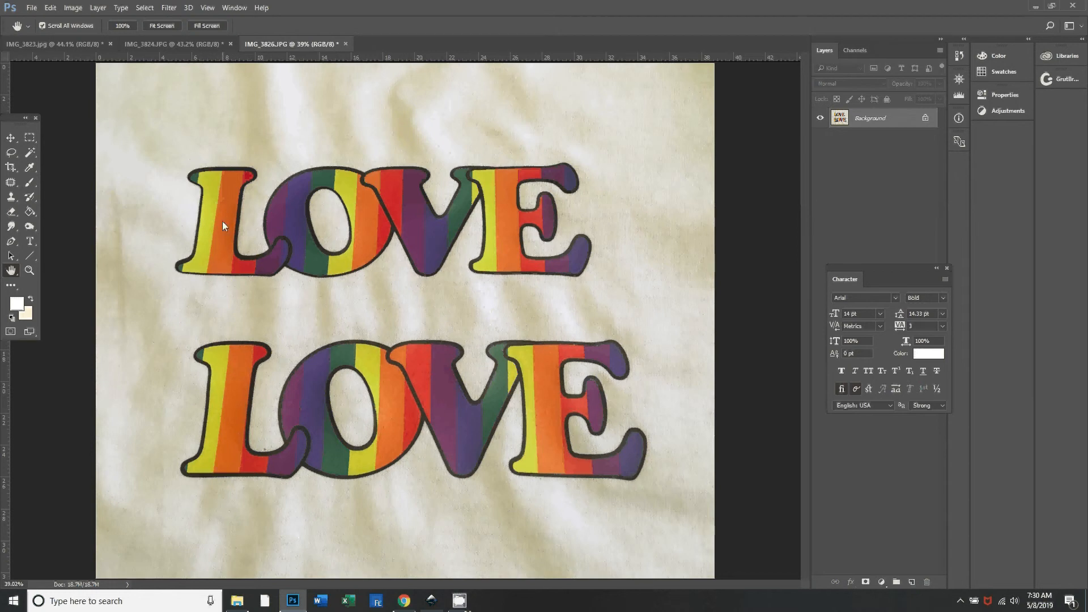
Step: Display the IMG_3823.jpg photo to examine the solid and outlined LOVE cutouts
{"action": "left_click", "coordinate": [51, 45]}
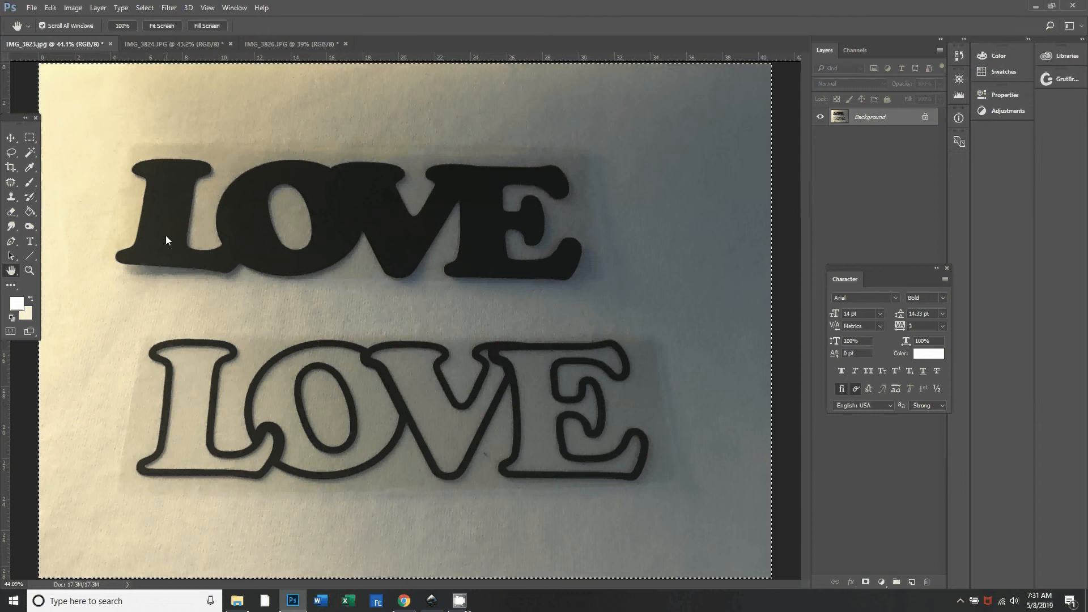
{"action": "left_click", "coordinate": [377, 298]}
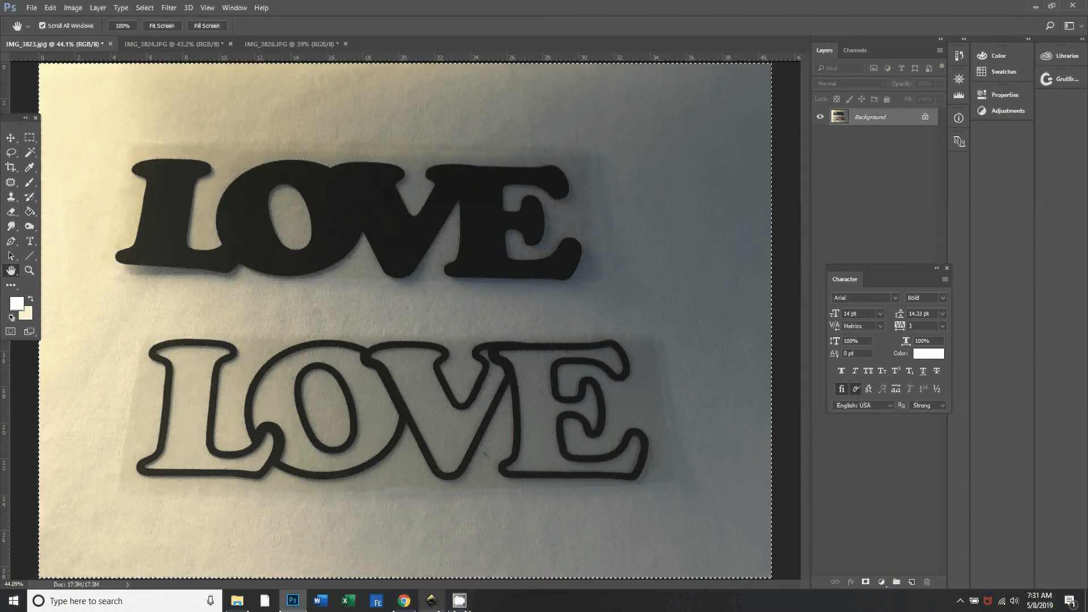
Step: Switch to Inkscape and add the text "LOVE" in the upper part of the blank page
{"action": "left_click", "coordinate": [432, 601]}
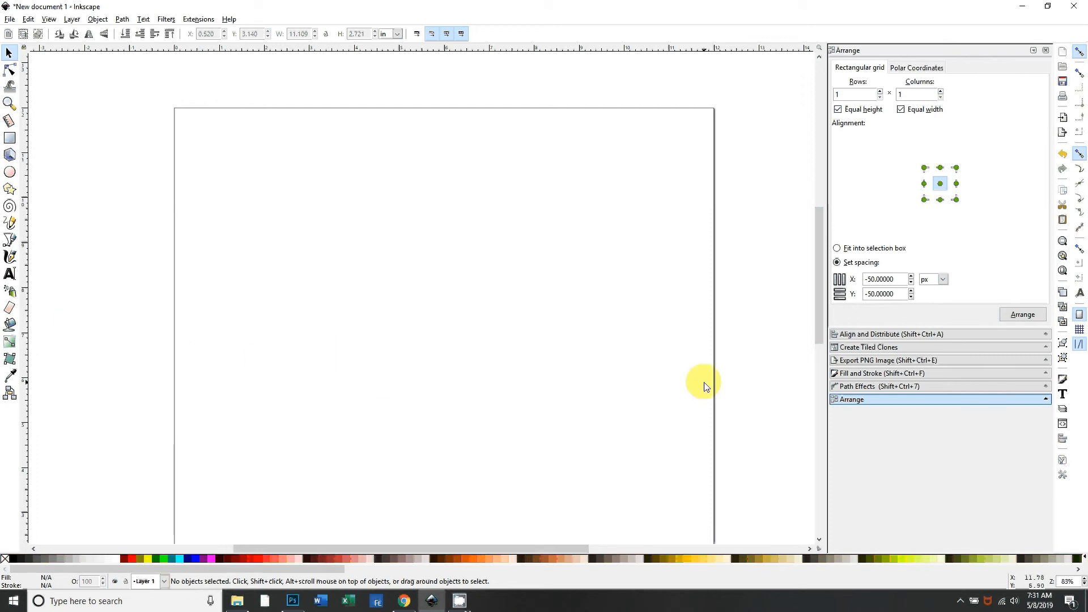
{"action": "left_click", "coordinate": [9, 274]}
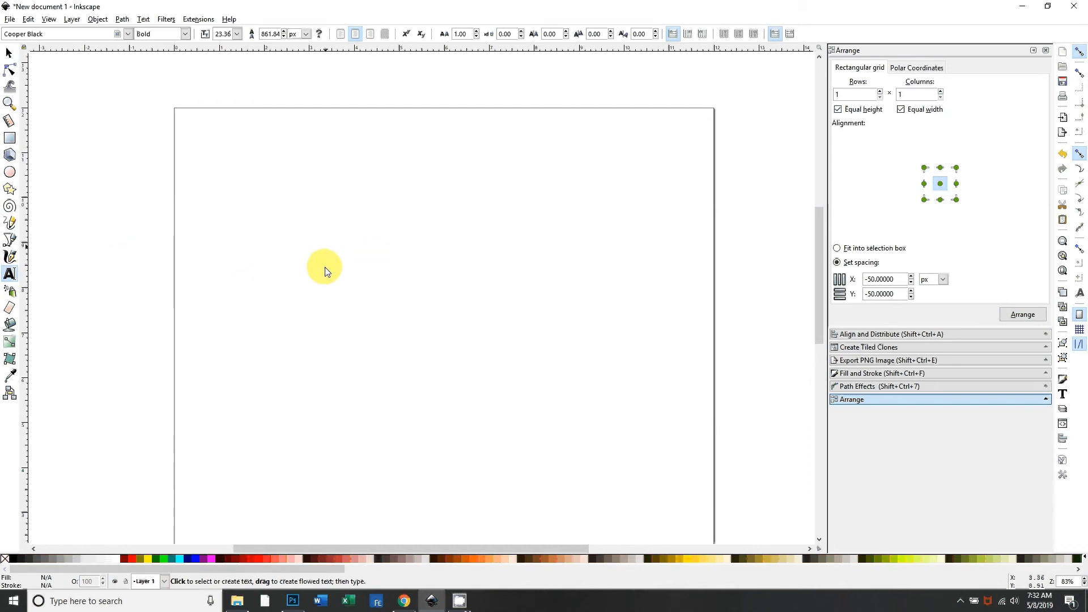
{"action": "left_click", "coordinate": [310, 281]}
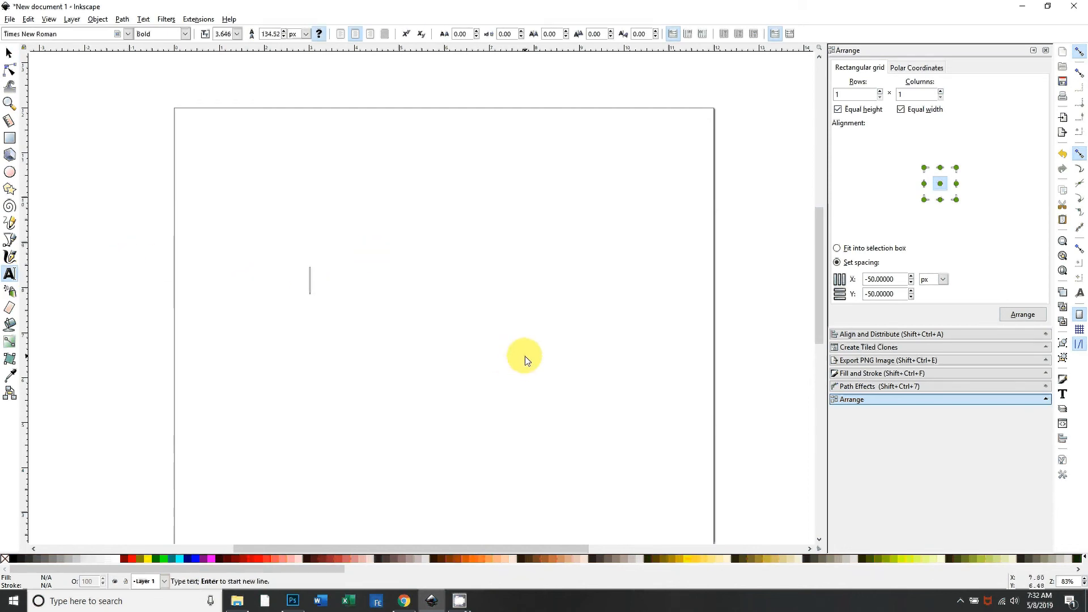
{"action": "type", "text": "LOV"}
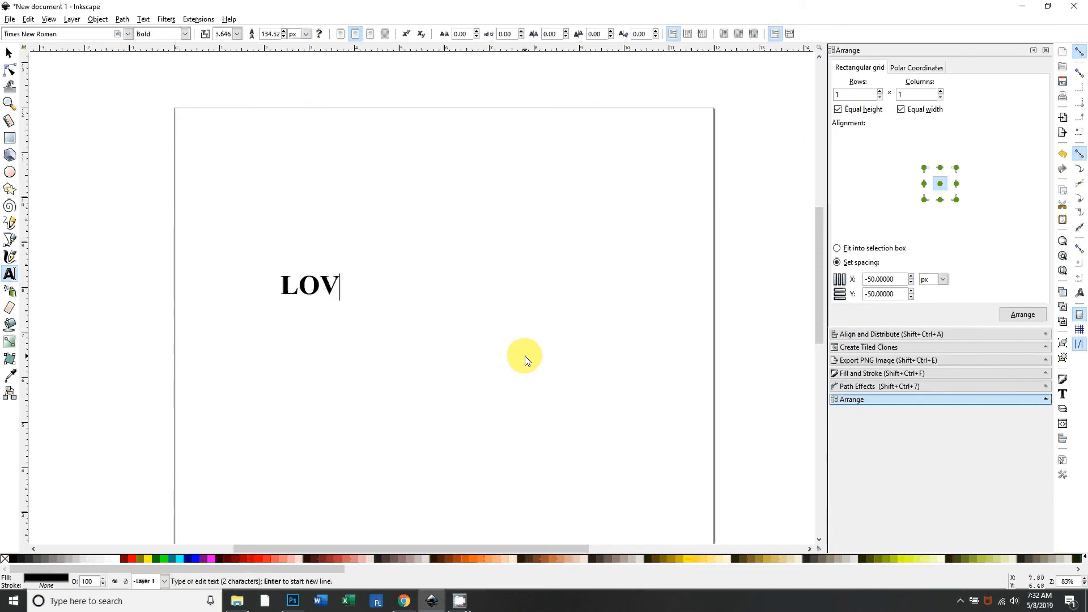
{"action": "type", "text": "E"}
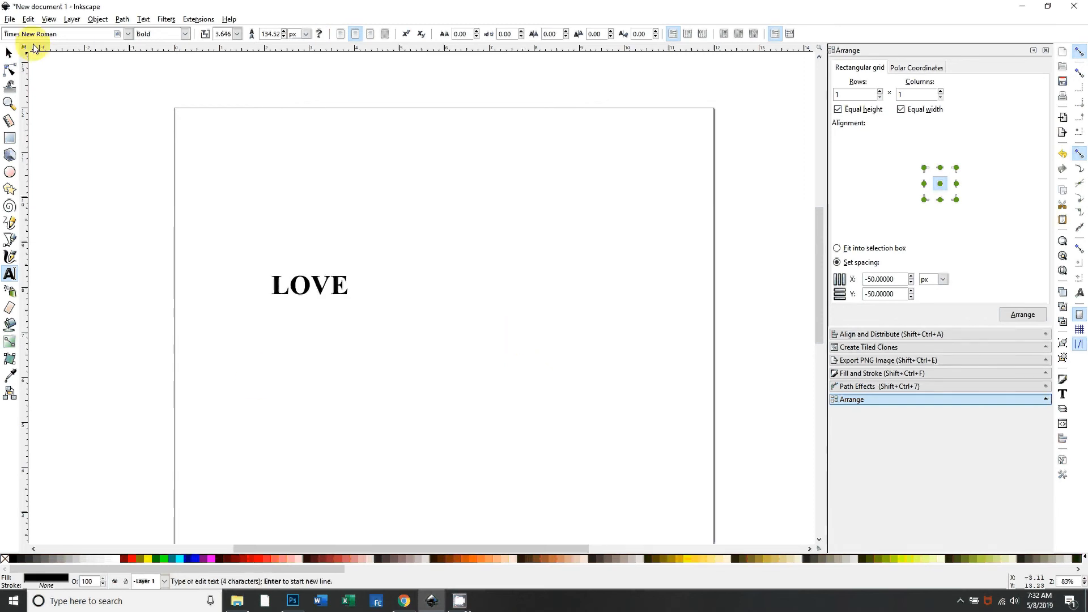
Step: Change the font of the LOVE text to Cooper Black
{"action": "double_click", "coordinate": [343, 288]}
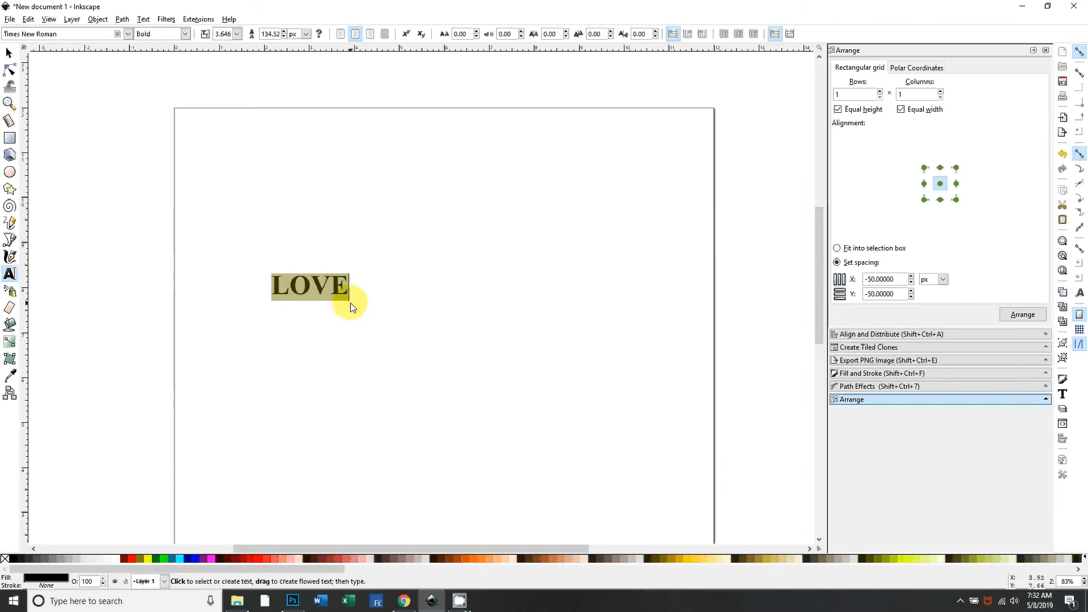
{"action": "left_click", "coordinate": [95, 39]}
{"action": "left_click_drag", "start_coordinate": [95, 38], "coordinate": [3, 37]}
{"action": "type", "text": "c"}
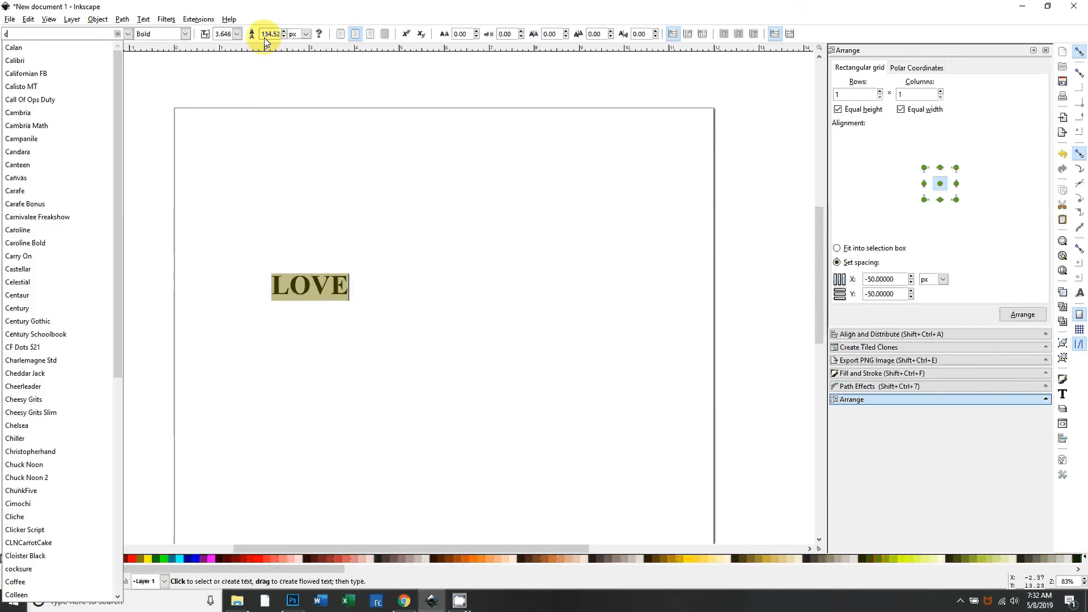
{"action": "type", "text": "oop"}
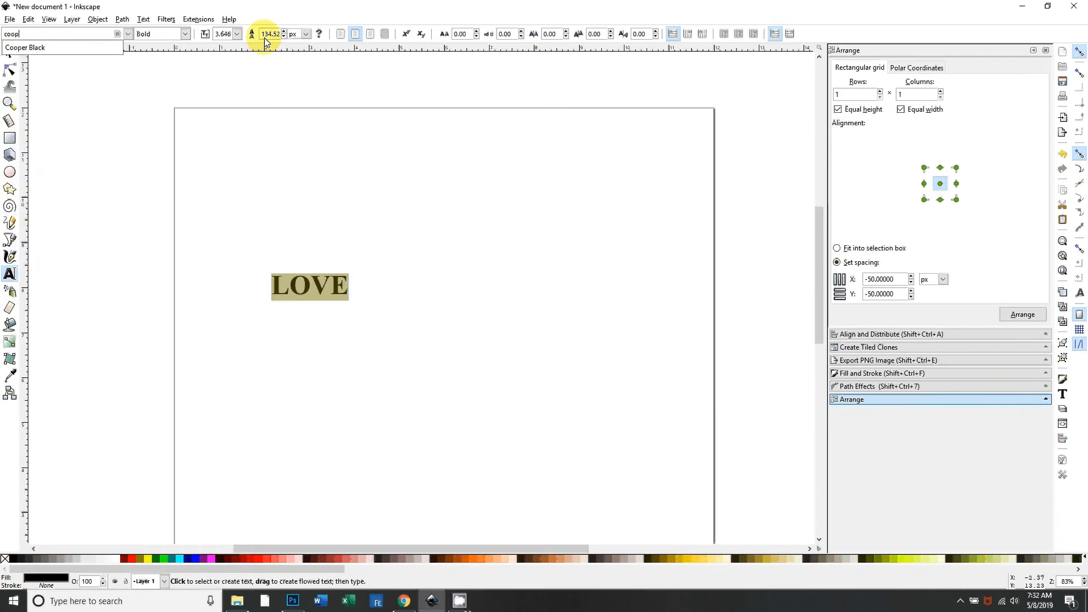
{"action": "left_click", "coordinate": [36, 49]}
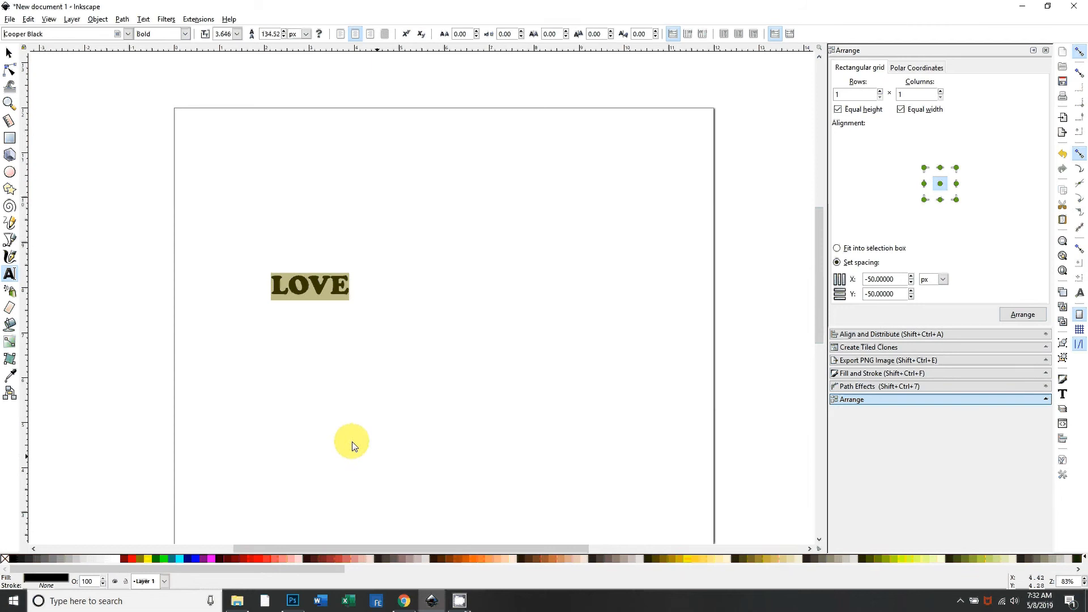
Step: Enlarge the LOVE text to about 11.18 by 2.75 in and position it across the upper part of the page
{"action": "left_click", "coordinate": [10, 53]}
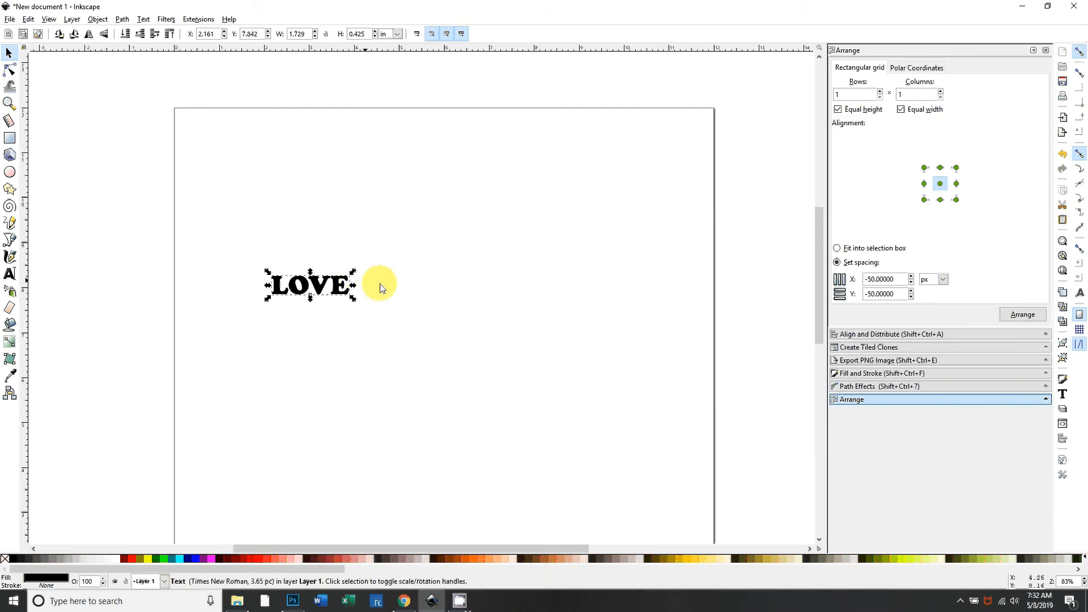
{"action": "left_click_drag", "start_coordinate": [352, 273], "coordinate": [513, 210]}
{"action": "left_click_drag", "start_coordinate": [354, 323], "coordinate": [475, 269]}
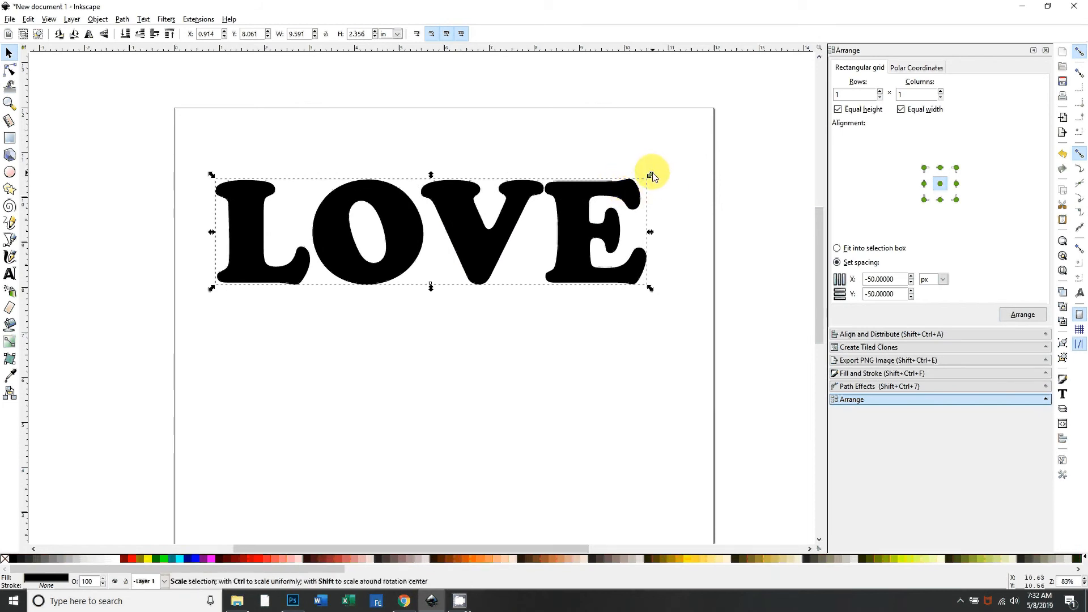
{"action": "left_click_drag", "start_coordinate": [650, 176], "coordinate": [685, 149]}
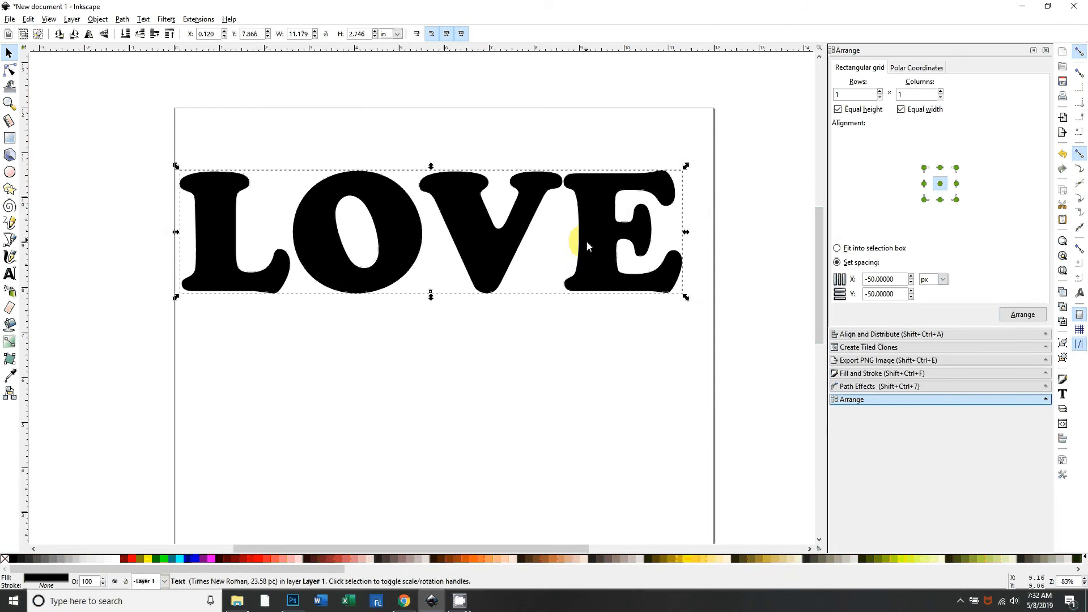
{"action": "left_click_drag", "start_coordinate": [566, 244], "coordinate": [603, 248]}
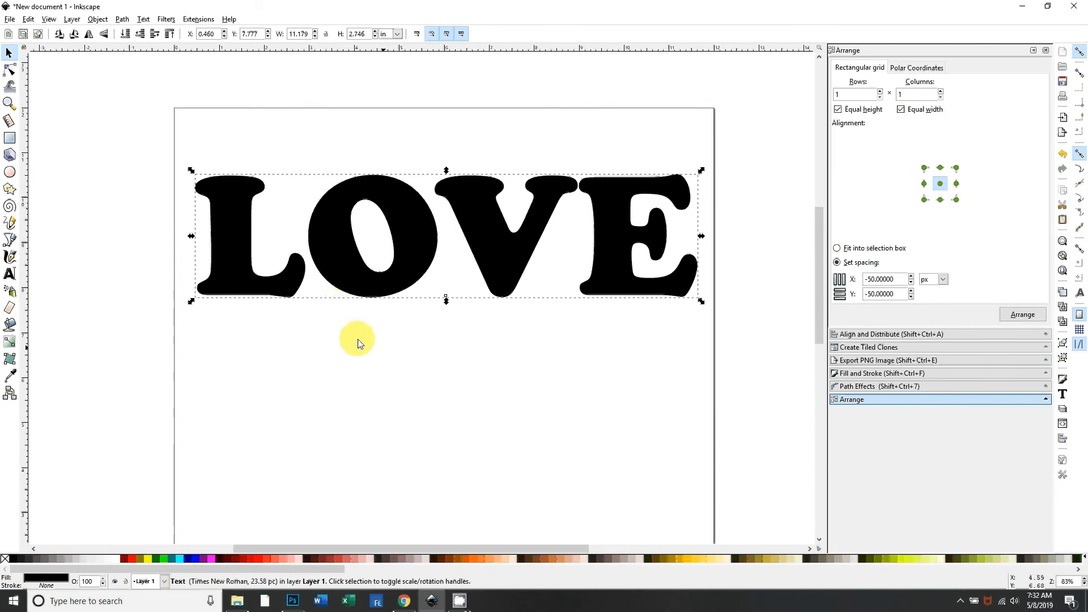
Step: Convert the LOVE text to paths and ungroup it into separate letters
{"action": "left_click", "coordinate": [122, 20]}
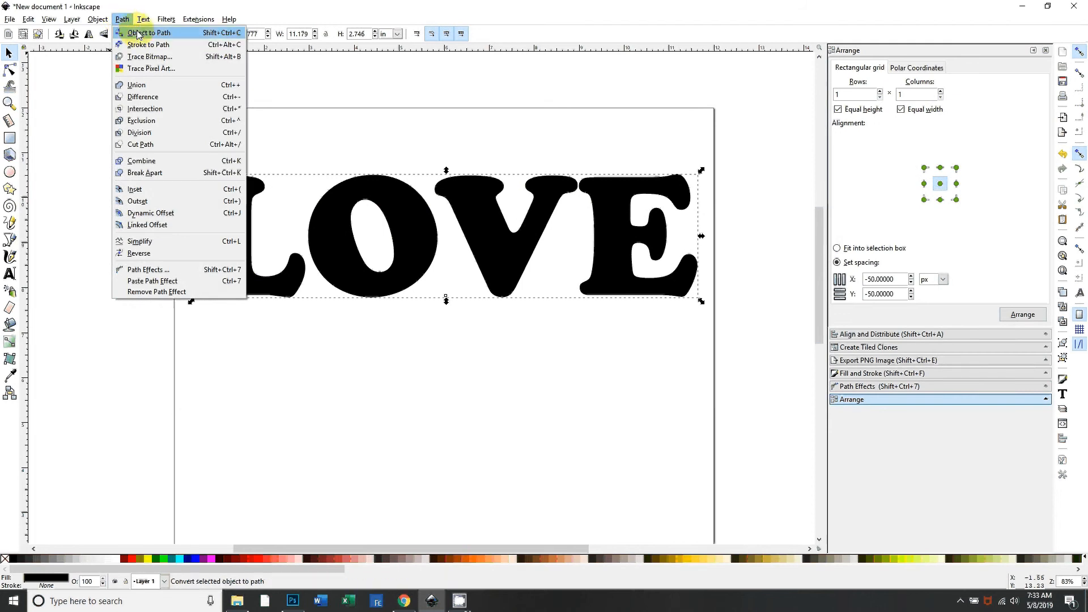
{"action": "left_click", "coordinate": [137, 35]}
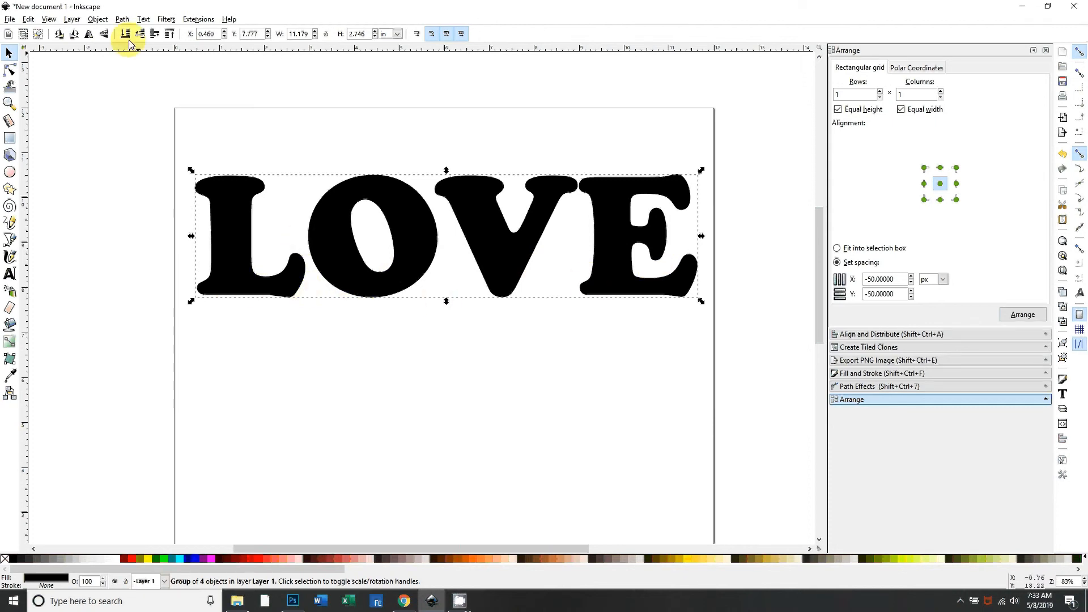
{"action": "left_click", "coordinate": [97, 20]}
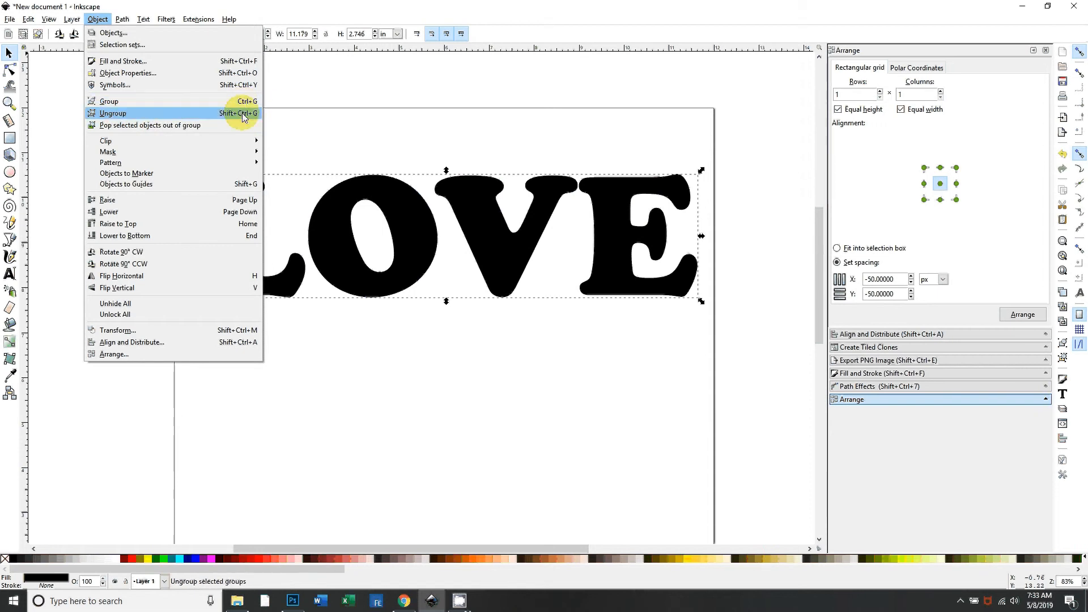
{"action": "left_click", "coordinate": [322, 252]}
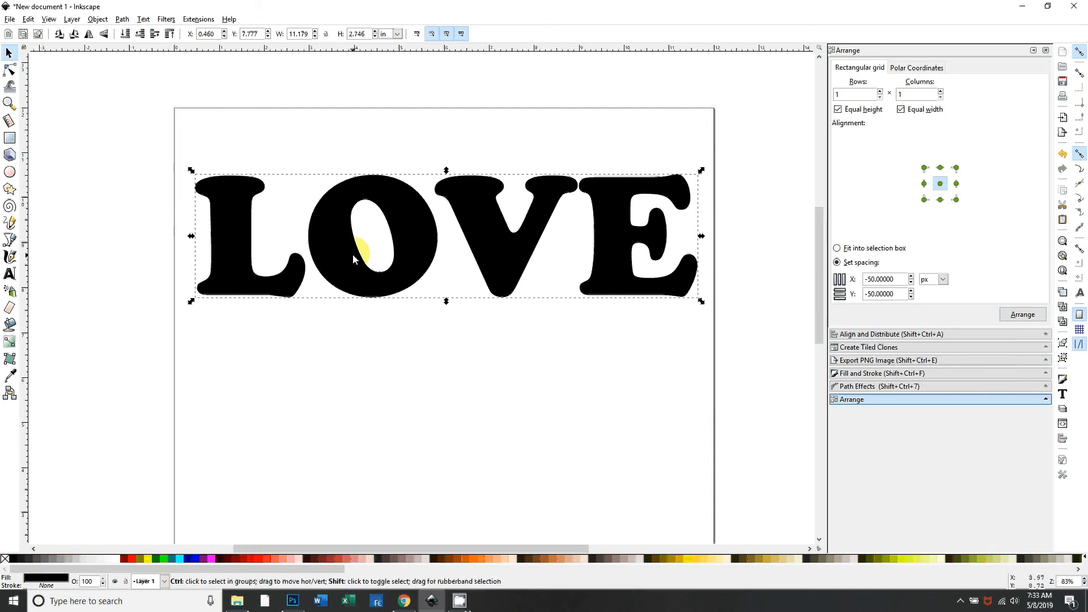
{"action": "key", "text": "ctrl+shift+g"}
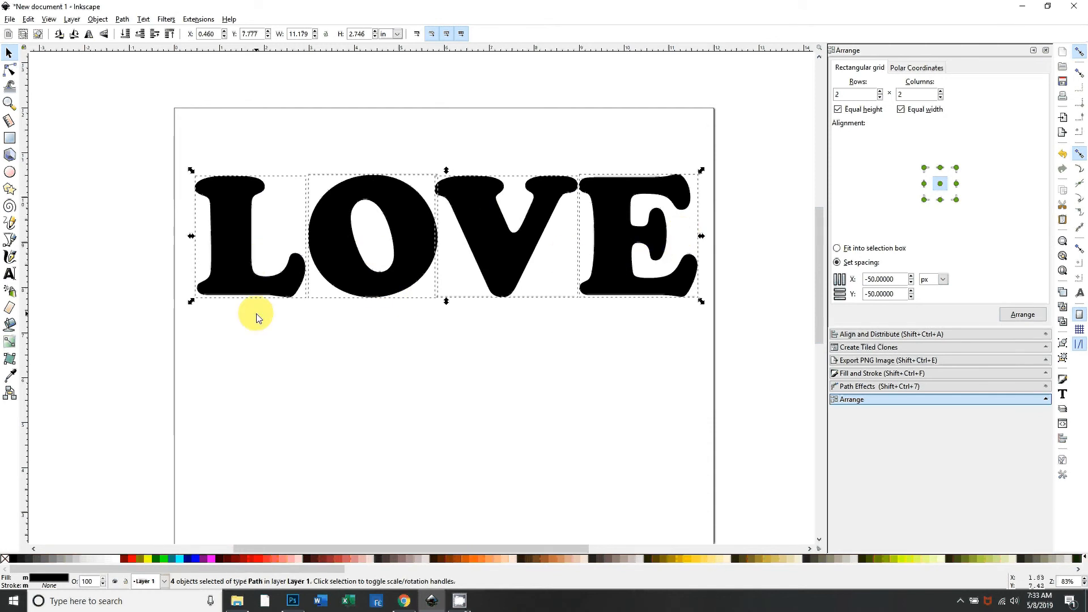
Step: Unite the four letters into one path with Union and reposition the word at about X 0.435, Y 7.74 in
{"action": "left_click", "coordinate": [125, 20]}
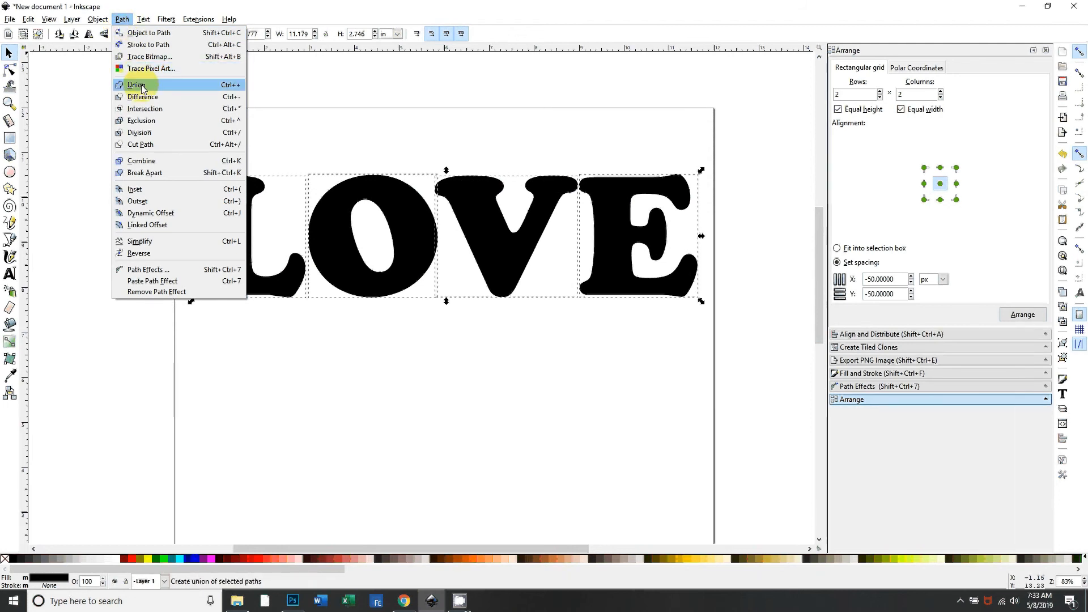
{"action": "left_click", "coordinate": [122, 18]}
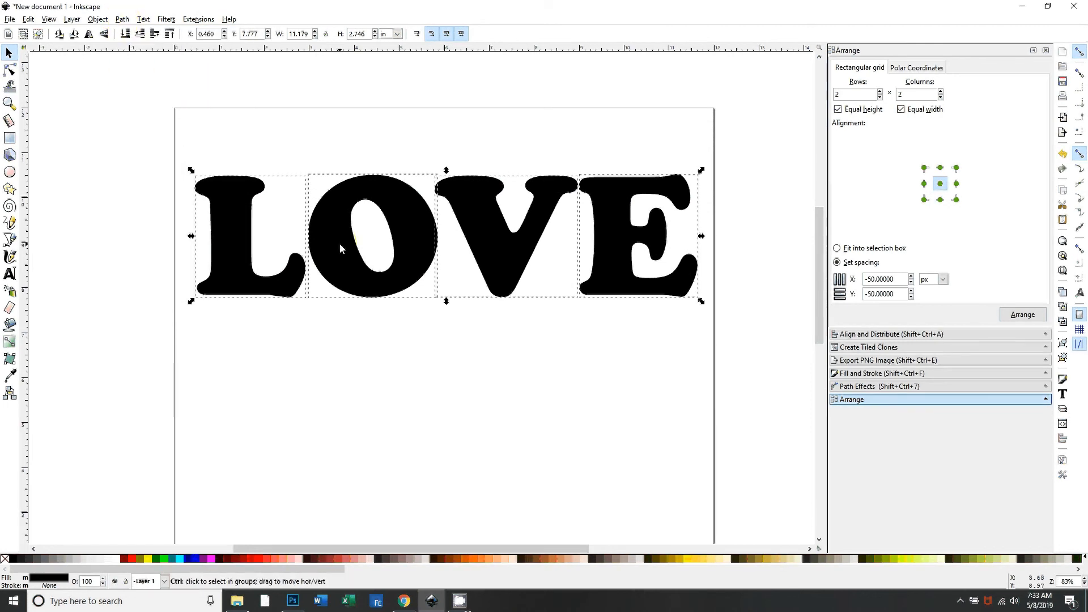
{"action": "key", "text": "ctrl+plus"}
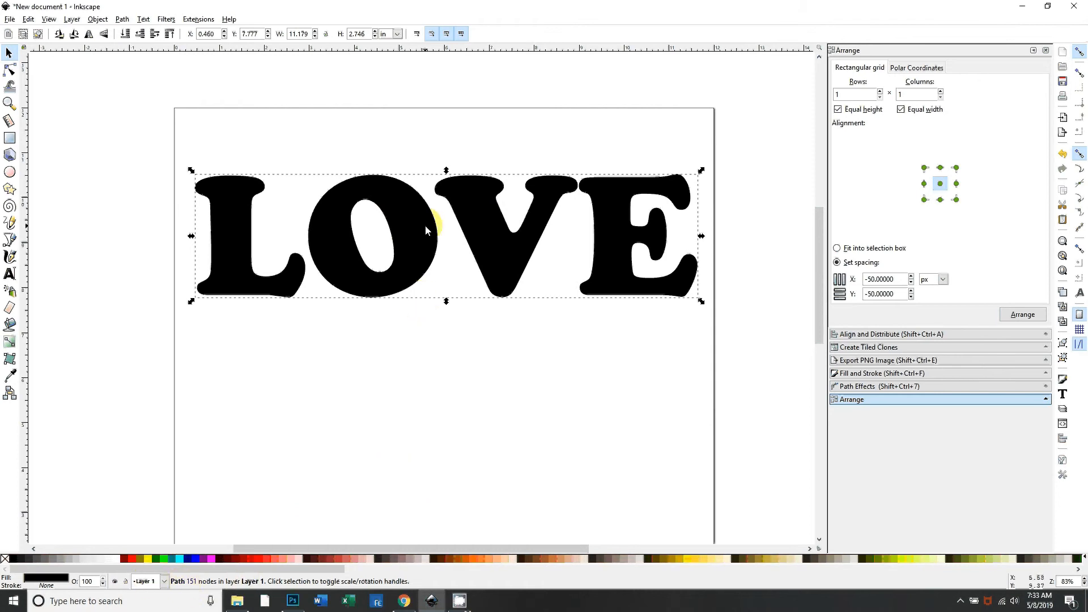
{"action": "left_click_drag", "start_coordinate": [425, 225], "coordinate": [424, 213]}
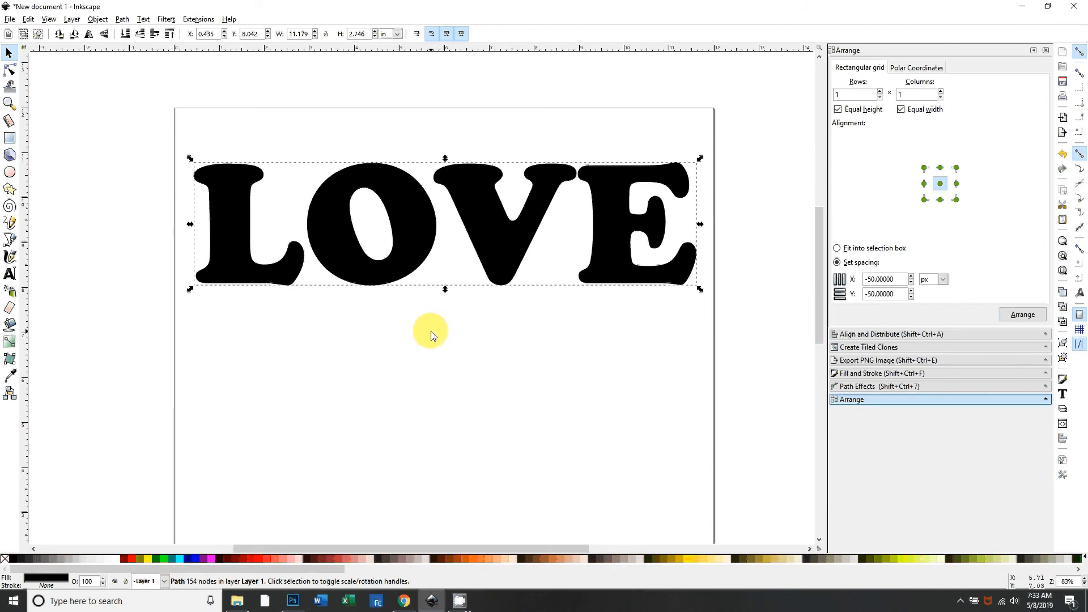
{"action": "left_click_drag", "start_coordinate": [425, 232], "coordinate": [415, 260]}
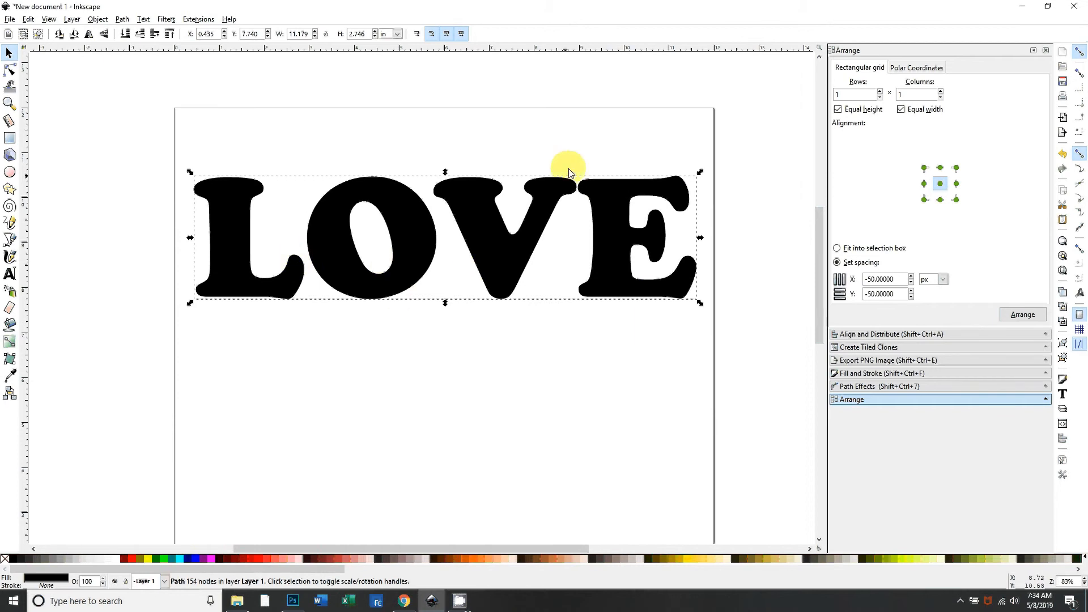
Step: Fill the LOVE lettering red and place a duplicate of it directly below the original
{"action": "left_click", "coordinate": [261, 563]}
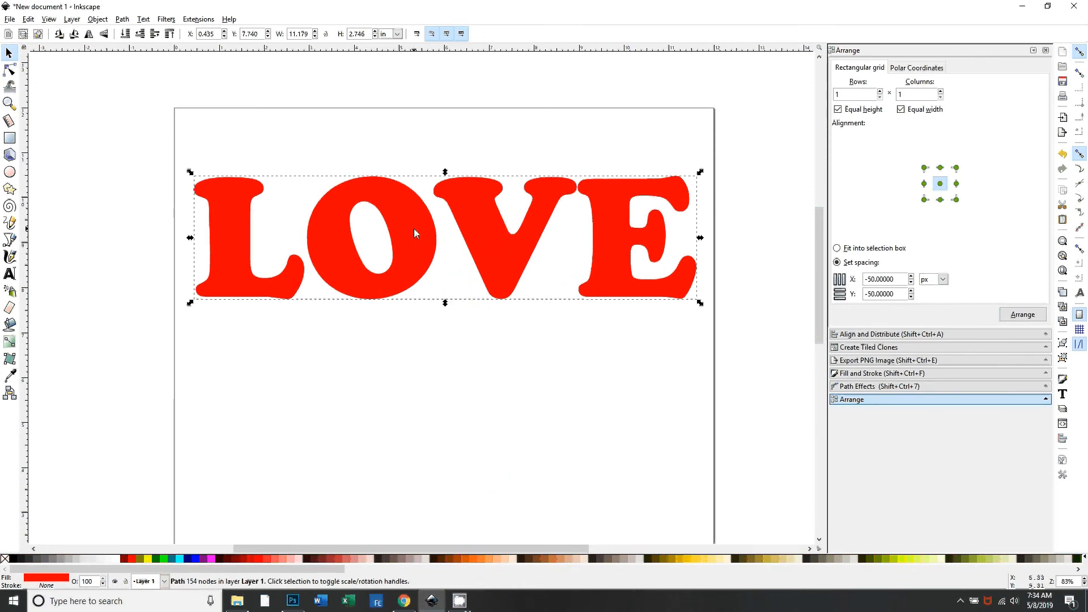
{"action": "key", "text": "ctrl+d"}
{"action": "left_click_drag", "start_coordinate": [416, 226], "coordinate": [415, 404]}
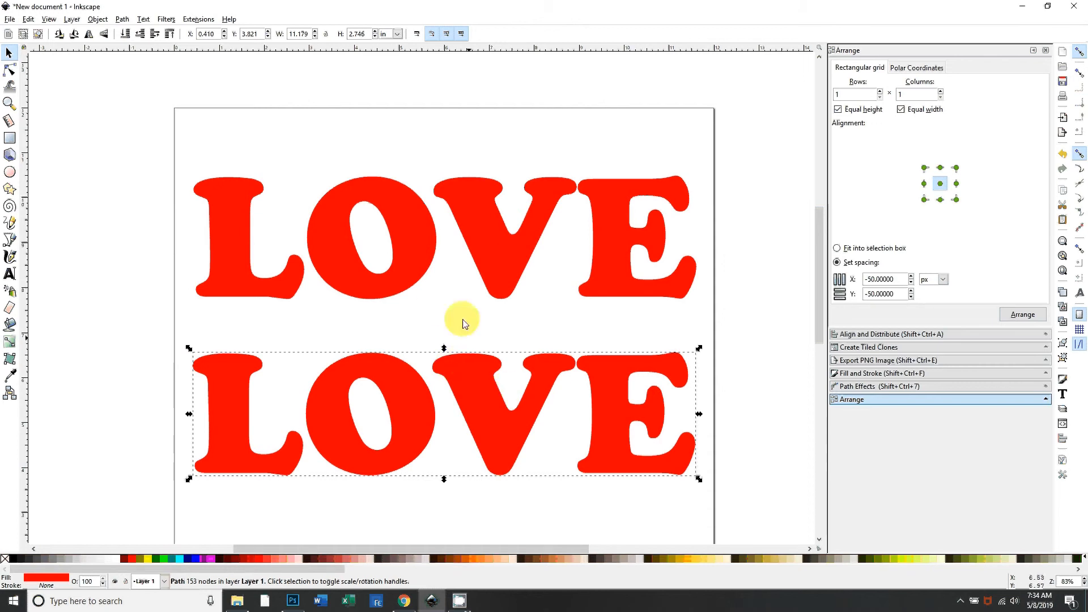
{"action": "left_click_drag", "start_coordinate": [501, 424], "coordinate": [504, 419]}
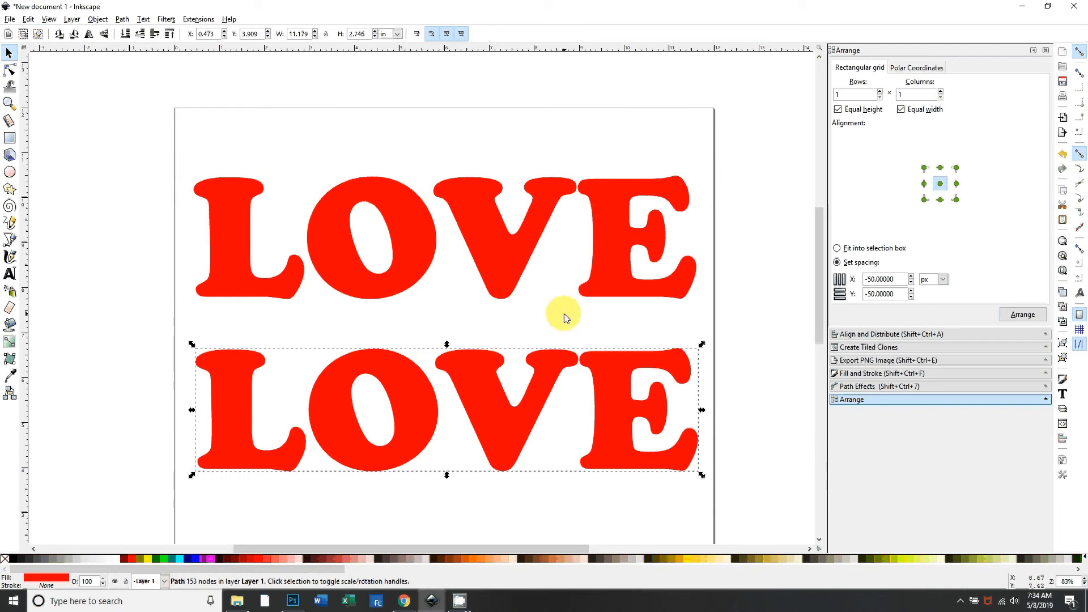
Step: Fill the upper LOVE lettering black
{"action": "left_click", "coordinate": [428, 250]}
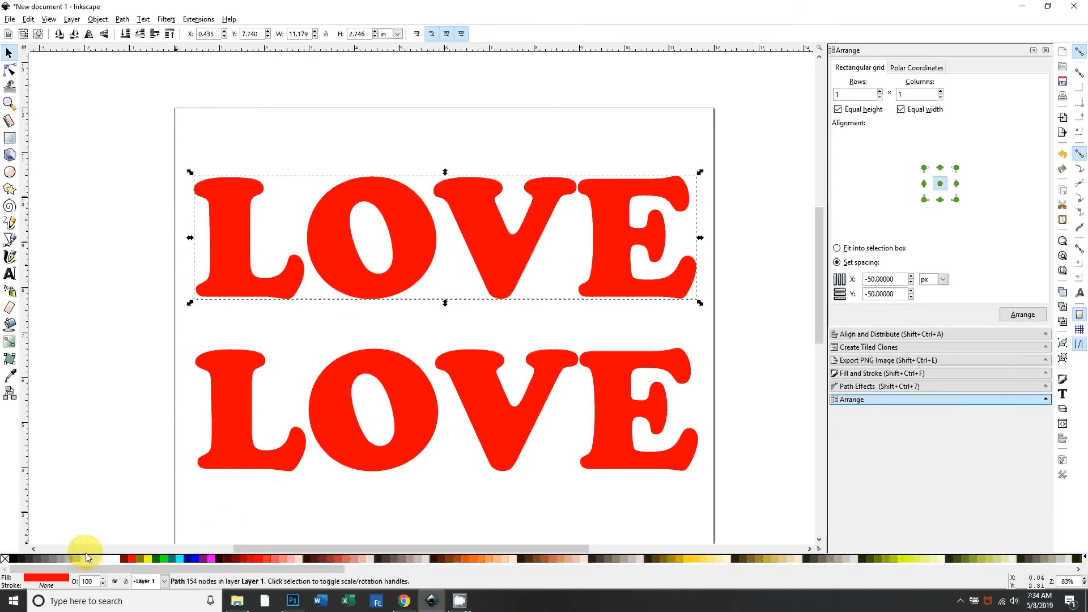
{"action": "left_click", "coordinate": [13, 562]}
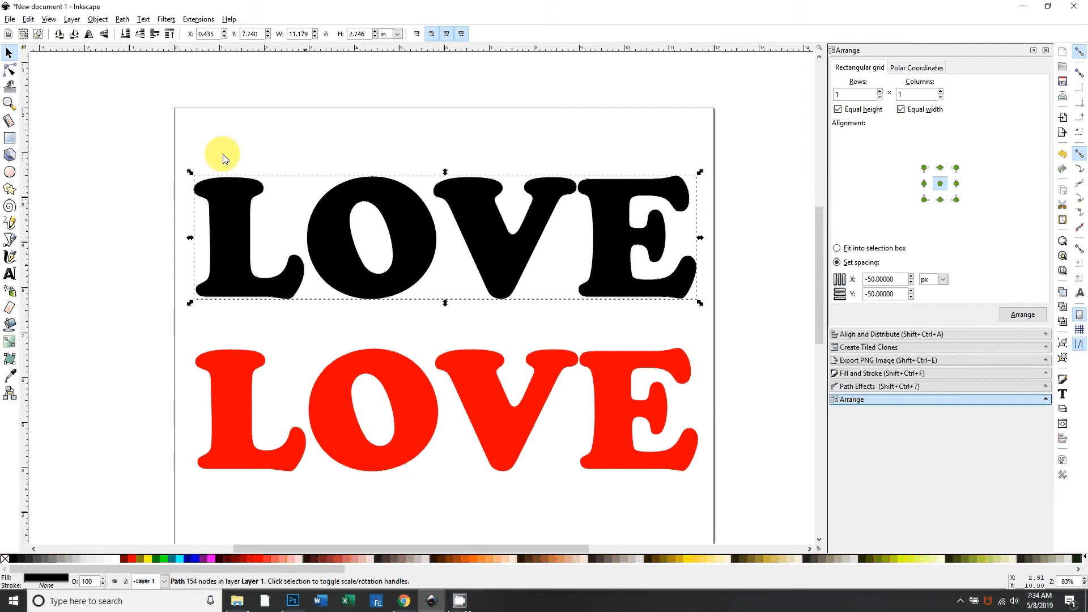
Step: Review the Inset/Outset distance in the Steps section of the Behavior preferences
{"action": "left_click", "coordinate": [122, 20]}
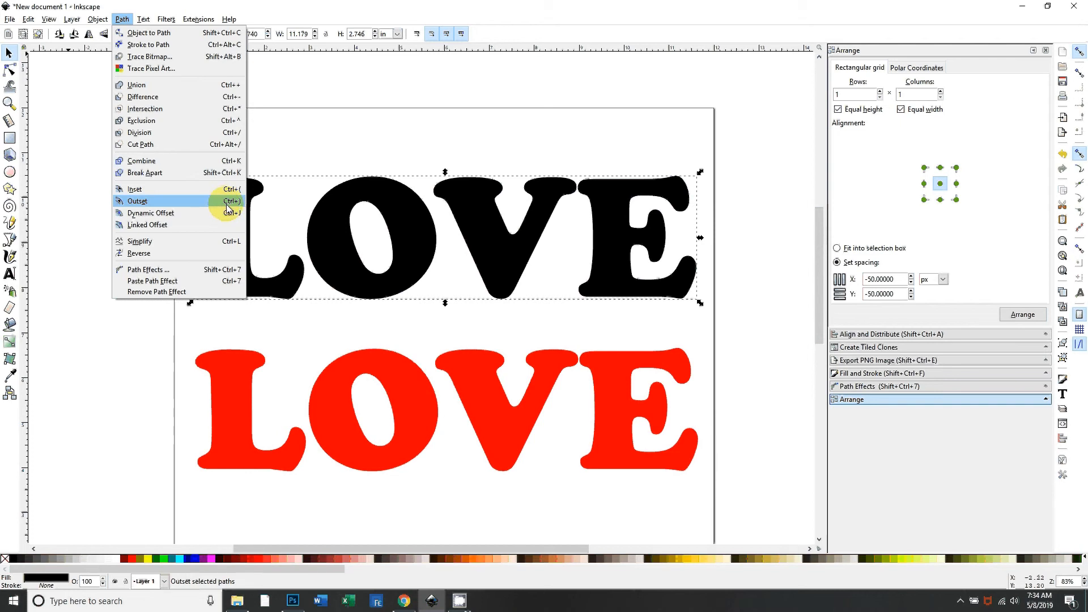
{"action": "left_click", "coordinate": [301, 149]}
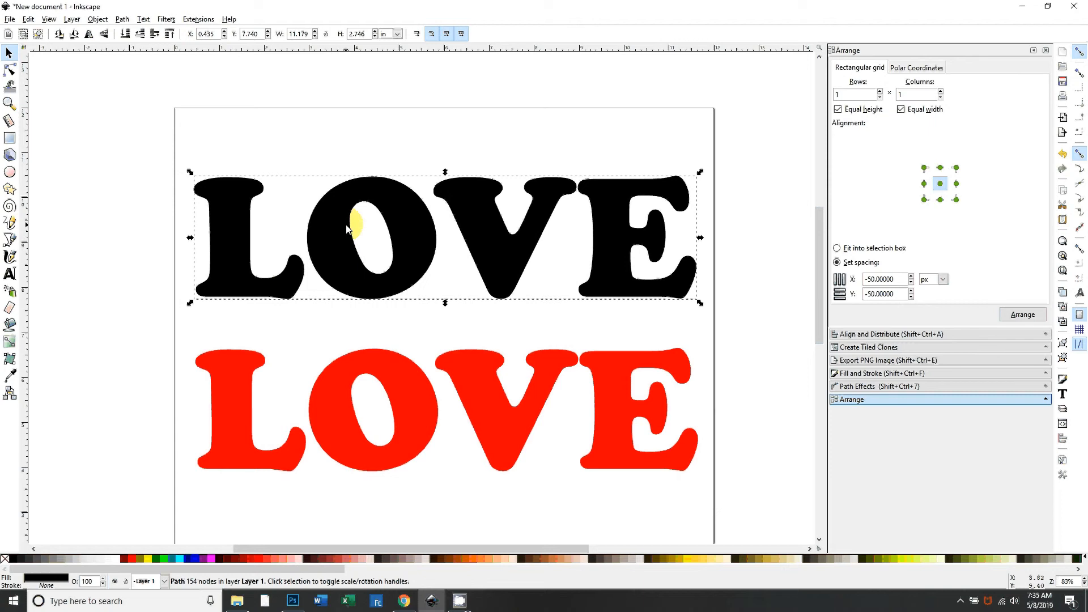
{"action": "left_click", "coordinate": [29, 20]}
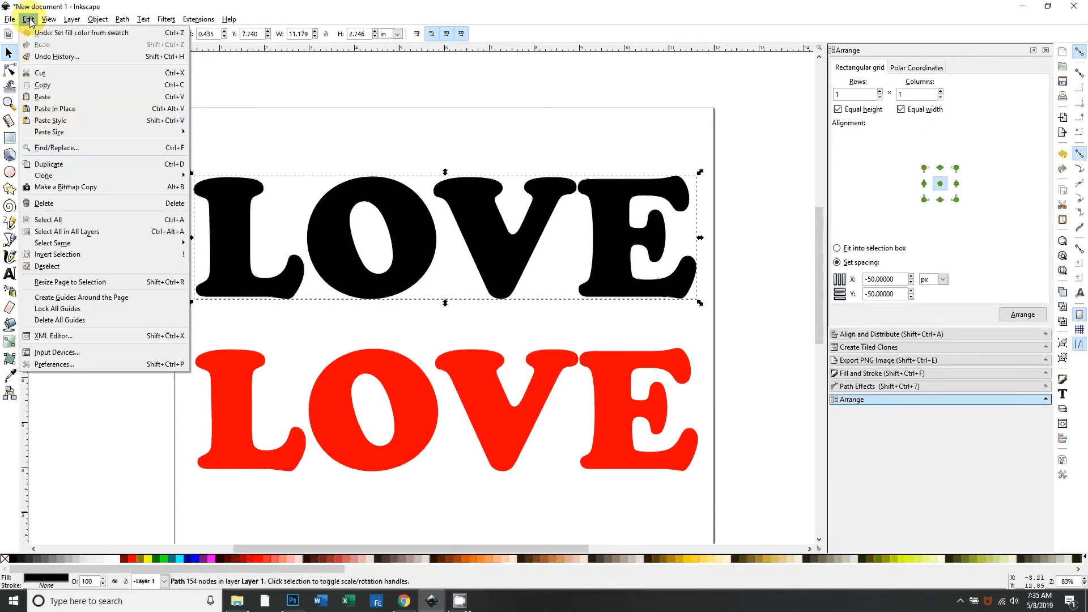
{"action": "left_click", "coordinate": [59, 366]}
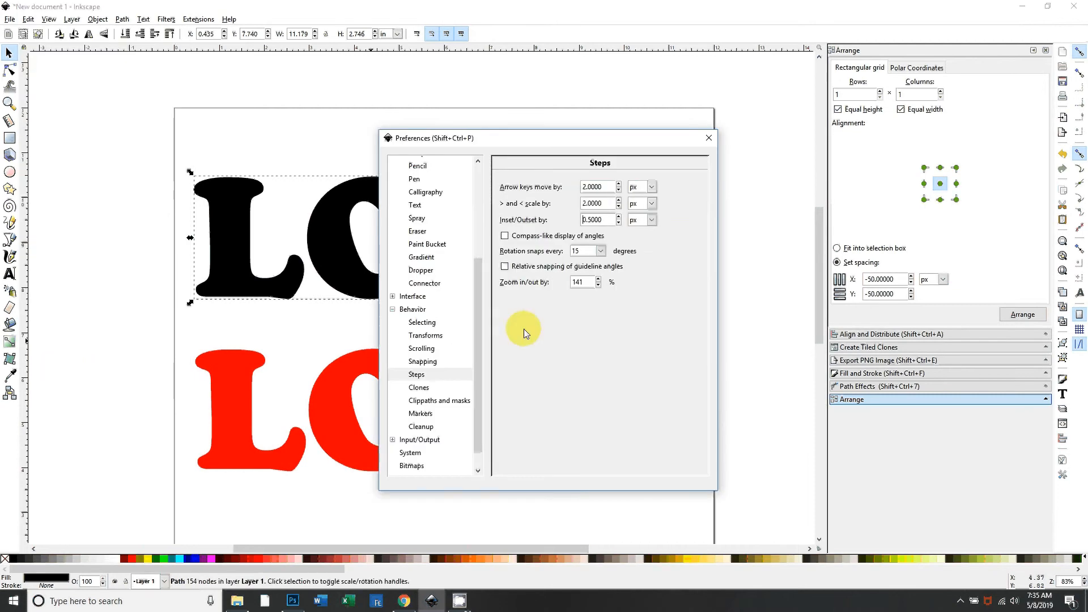
{"action": "left_click_drag", "start_coordinate": [477, 333], "coordinate": [479, 232]}
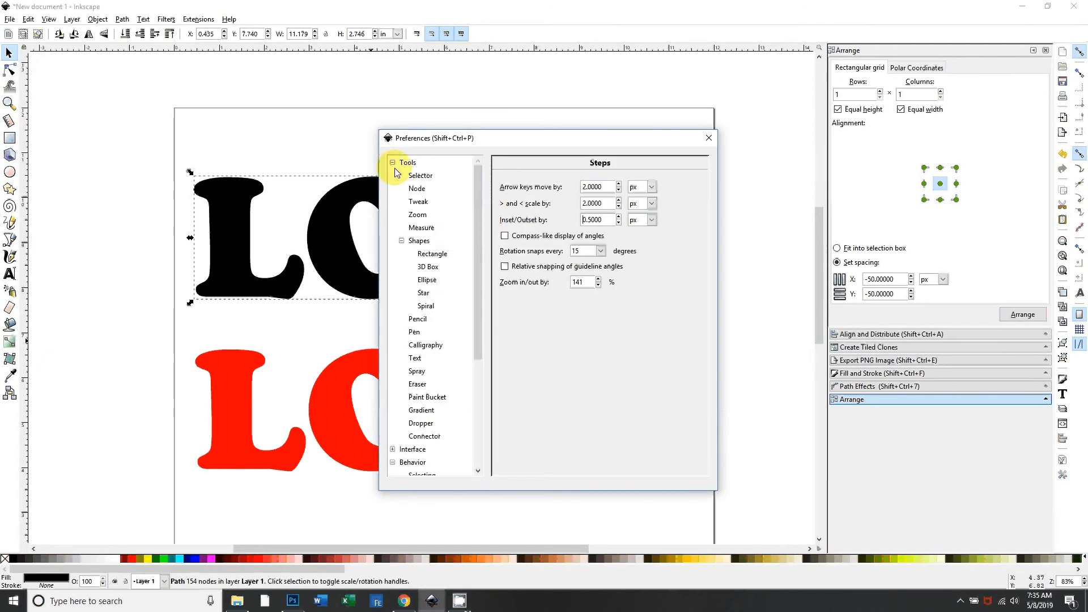
{"action": "left_click_drag", "start_coordinate": [478, 271], "coordinate": [476, 400]}
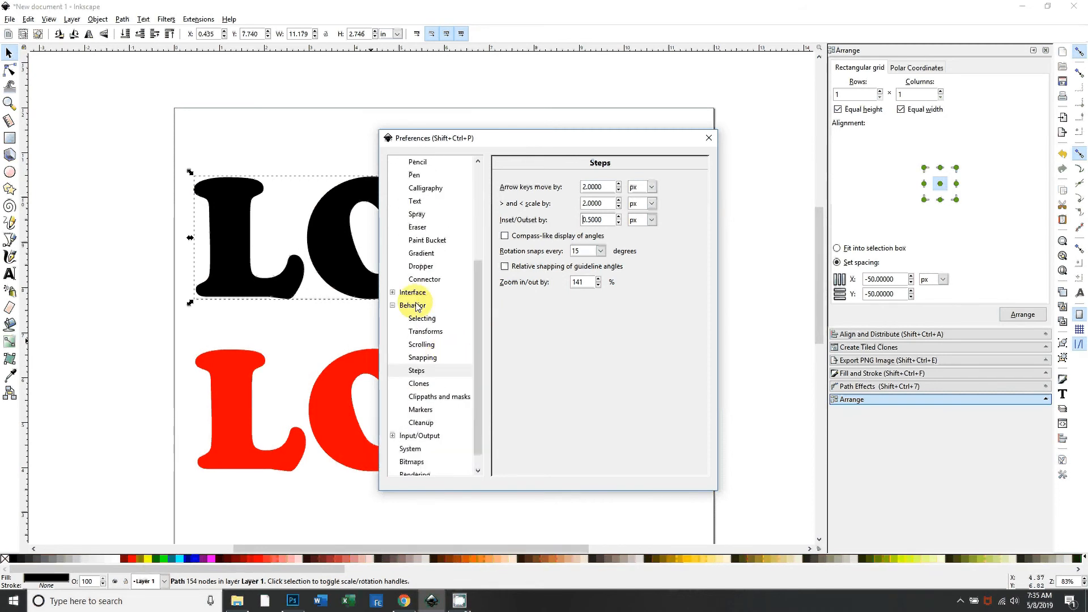
{"action": "left_click", "coordinate": [415, 306]}
{"action": "left_click", "coordinate": [392, 305]}
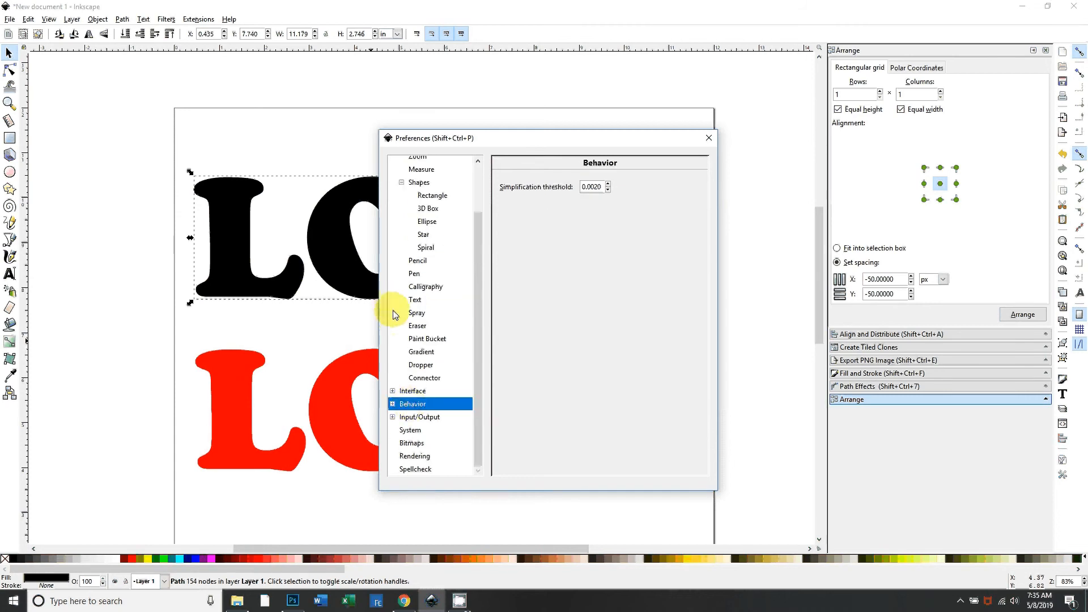
{"action": "left_click", "coordinate": [392, 405]}
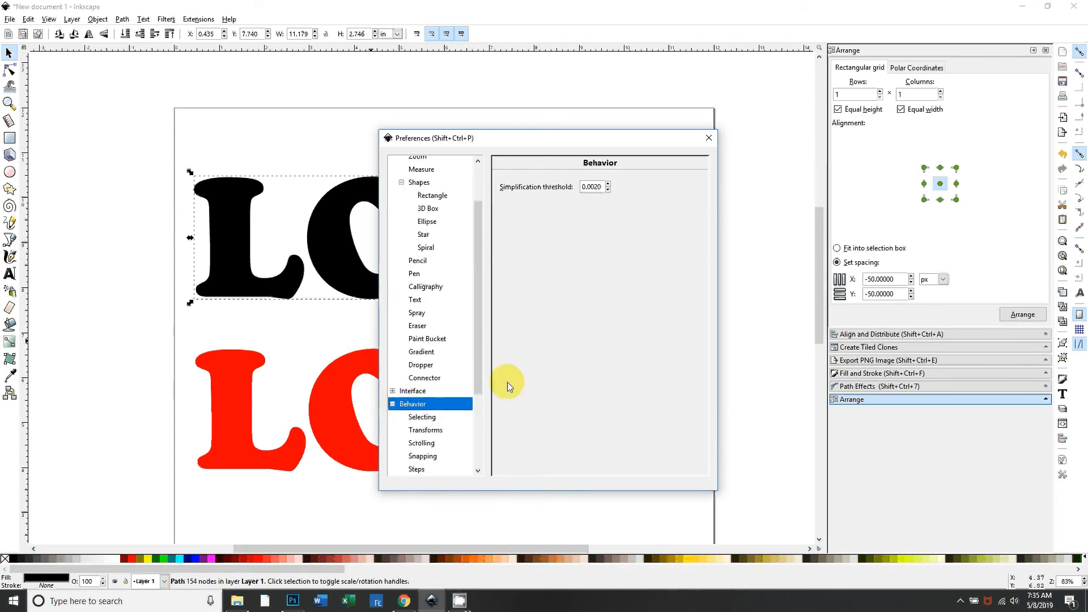
{"action": "left_click_drag", "start_coordinate": [480, 331], "coordinate": [468, 404]}
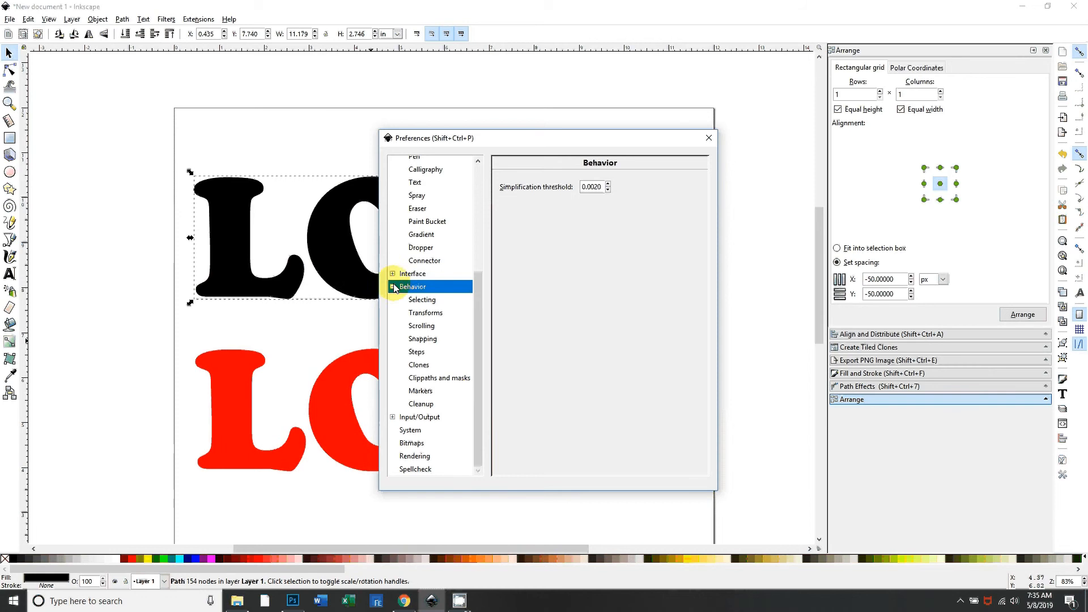
{"action": "left_click", "coordinate": [416, 354]}
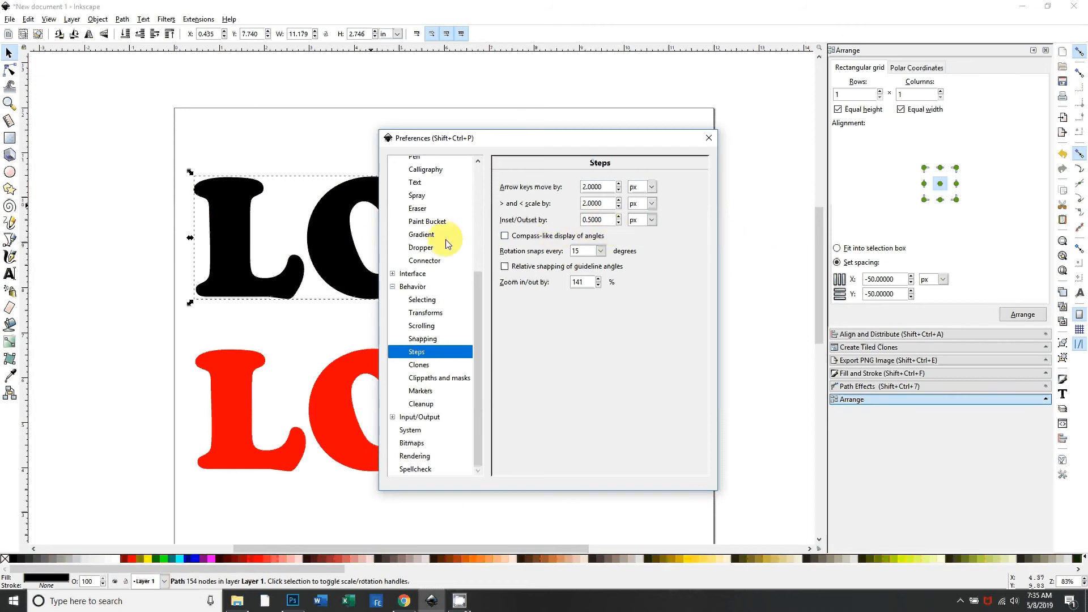
{"action": "left_click", "coordinate": [707, 139]}
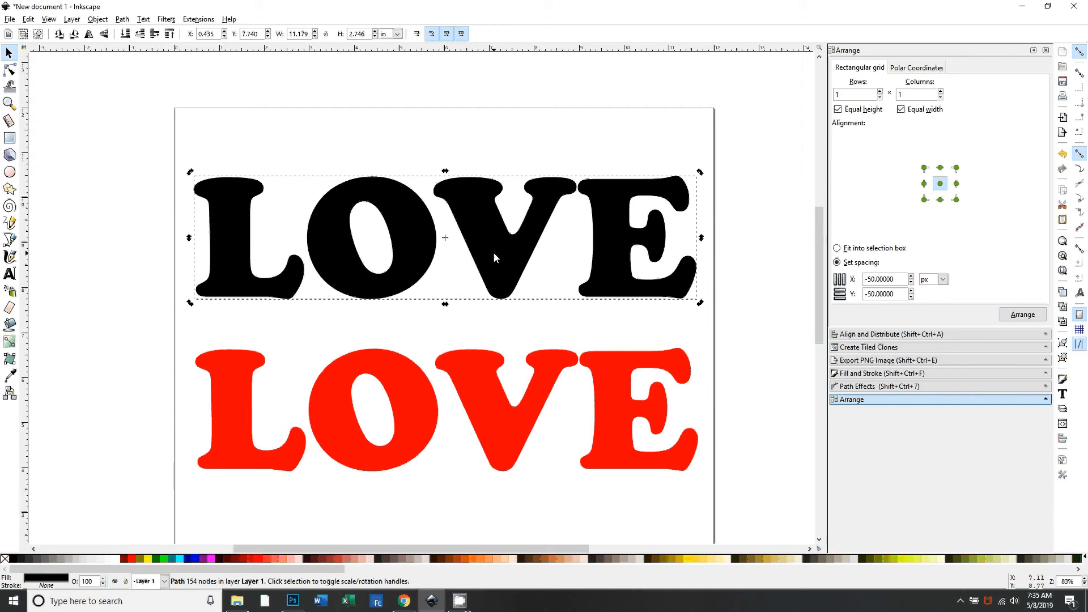
Step: Outset the upper black LOVE lettering four times, repositioning the red copy below it
{"action": "key", "text": "ctrl+l"}
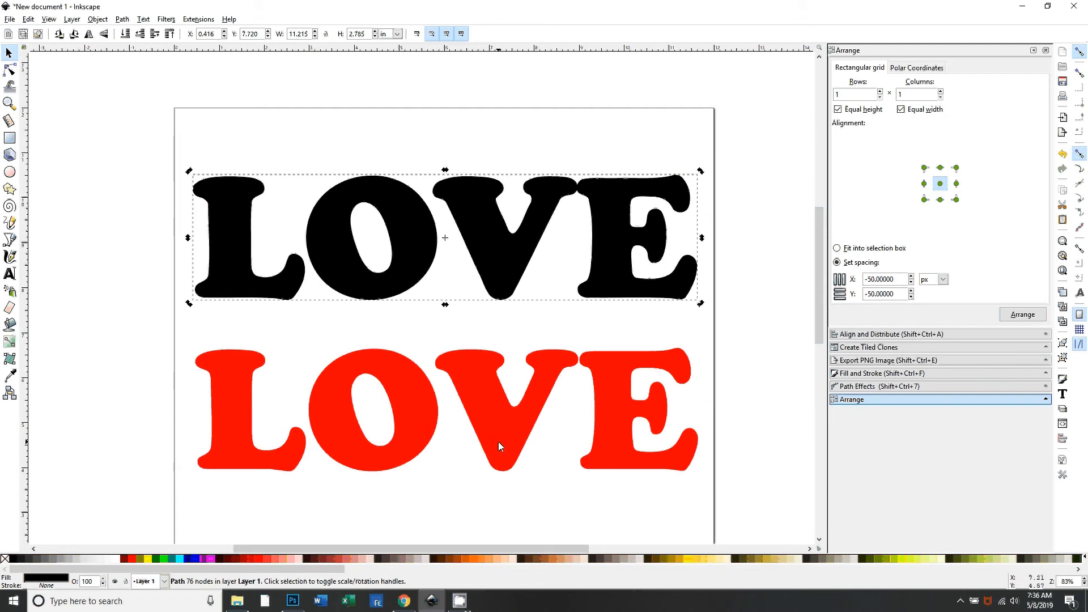
{"action": "left_click_drag", "start_coordinate": [498, 441], "coordinate": [506, 479]}
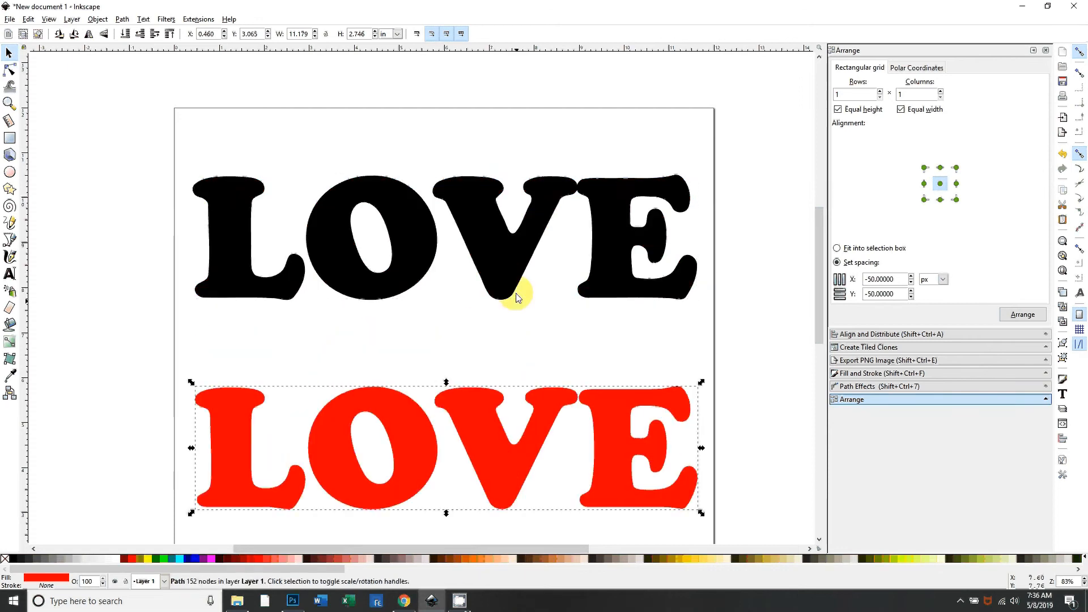
{"action": "left_click", "coordinate": [492, 268]}
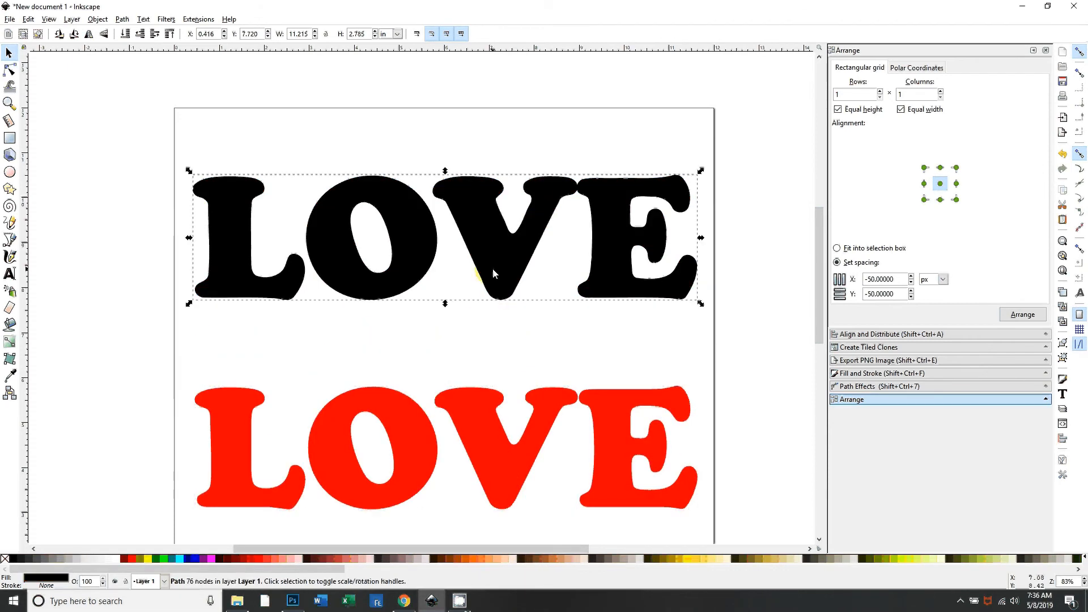
{"action": "key", "text": "ctrl+parenright"}
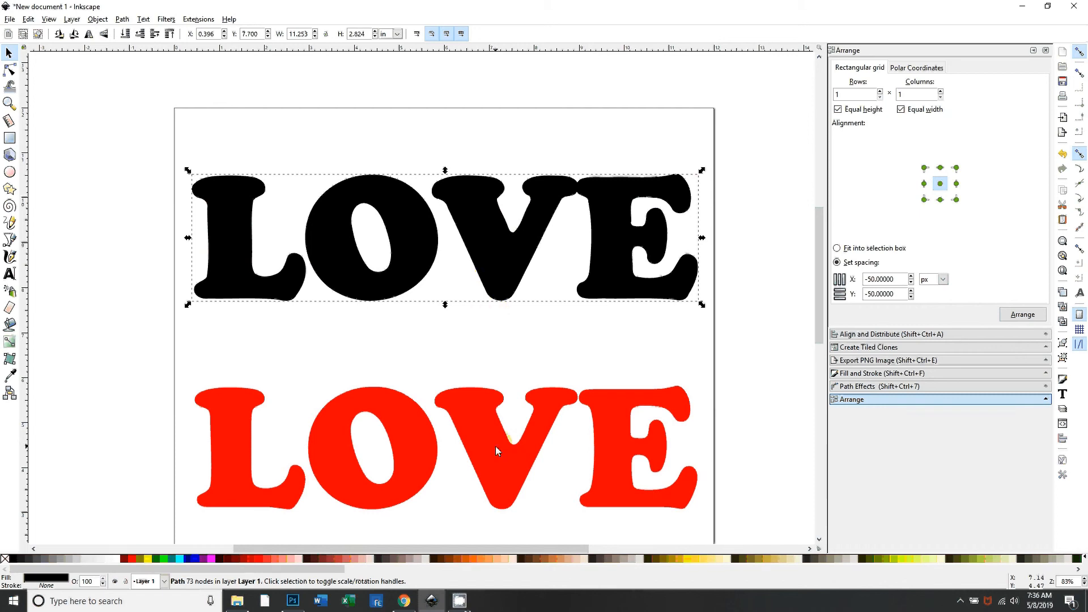
{"action": "mouse_move", "coordinate": [496, 447]}
{"action": "left_mouse_down"}
{"action": "mouse_move", "coordinate": [483, 250]}
{"action": "mouse_move", "coordinate": [491, 236]}
{"action": "mouse_move", "coordinate": [514, 441]}
{"action": "left_mouse_up"}
{"action": "left_click", "coordinate": [498, 280]}
{"action": "key", "text": "ctrl+parenright"}
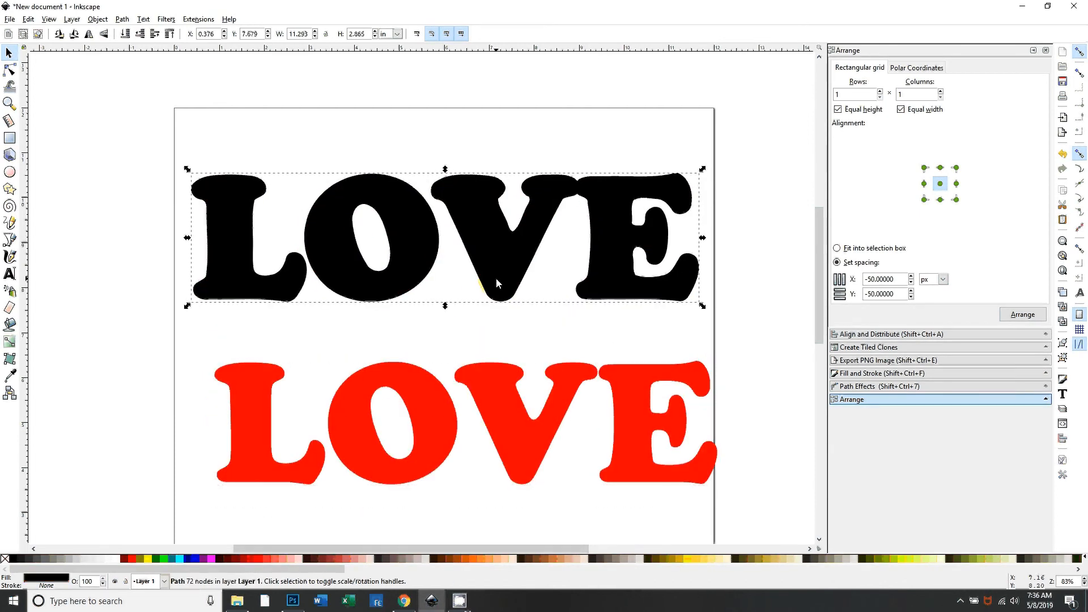
{"action": "key", "text": "ctrl+parenright"}
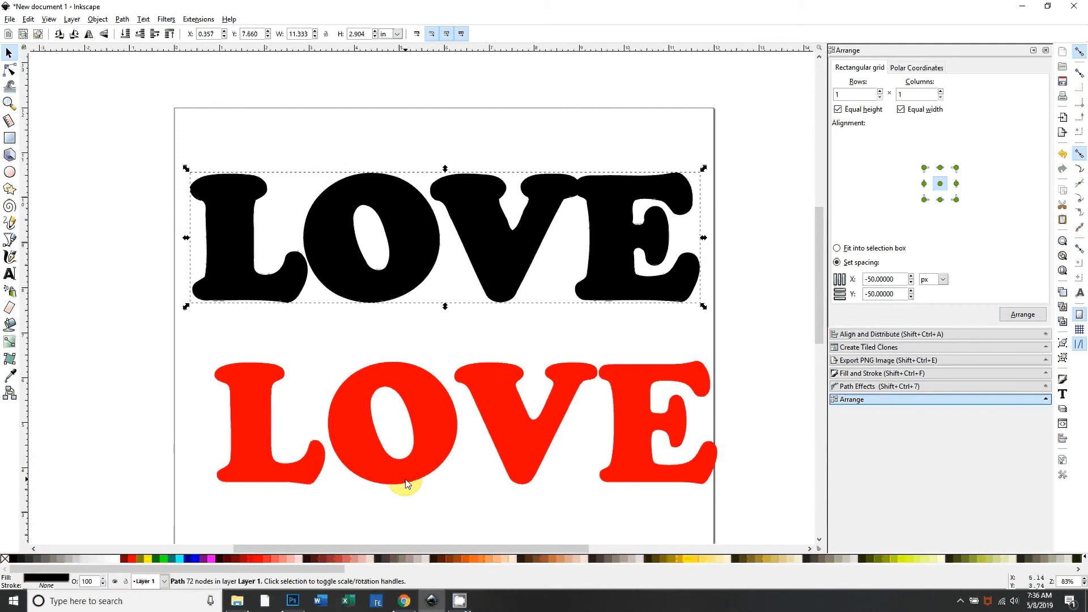
Step: Place the red LOVE lettering over the black one, and delete the outset black lettering
{"action": "left_click_drag", "start_coordinate": [413, 461], "coordinate": [410, 275]}
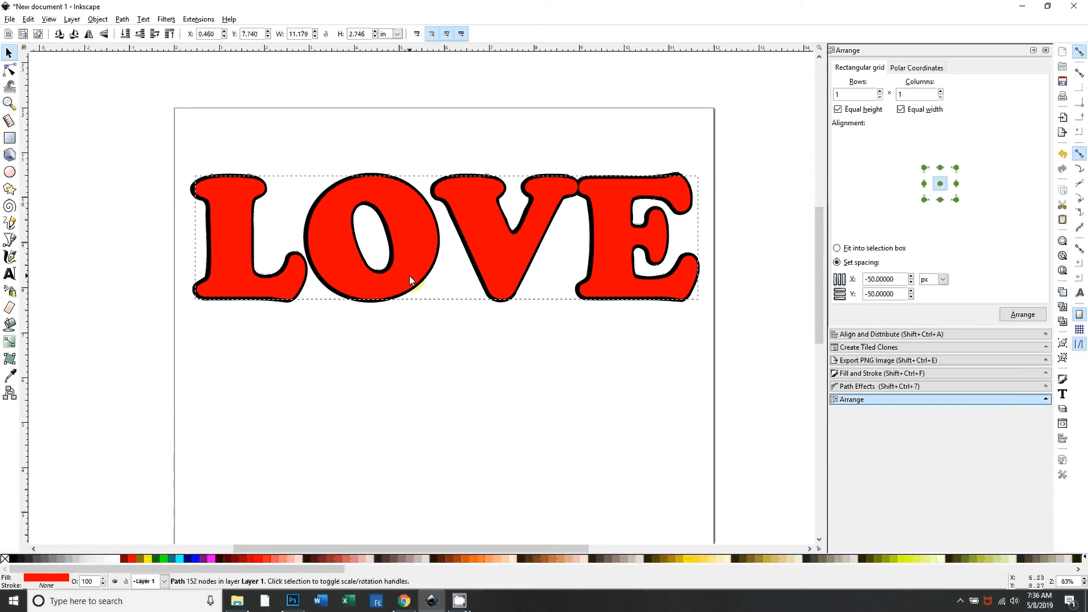
{"action": "mouse_move", "coordinate": [497, 269]}
{"action": "left_mouse_down"}
{"action": "mouse_move", "coordinate": [494, 453]}
{"action": "mouse_move", "coordinate": [482, 267]}
{"action": "left_mouse_up"}
{"action": "left_click", "coordinate": [491, 270]}
{"action": "key", "text": "Delete"}
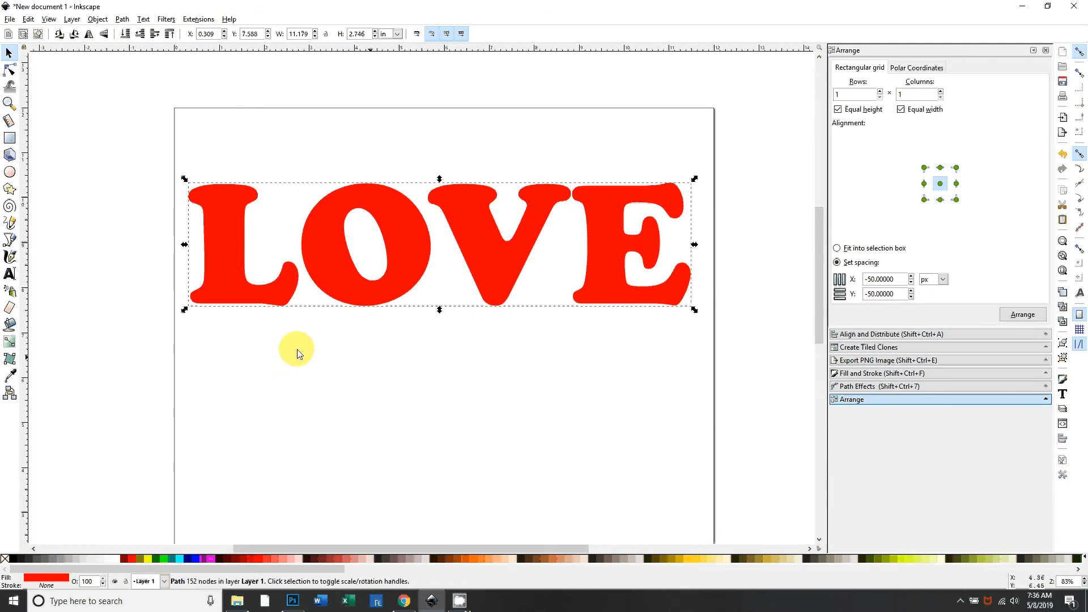
Step: Fill a duplicate of the LOVE lettering black behind the red one and outset it six times
{"action": "left_click", "coordinate": [14, 559]}
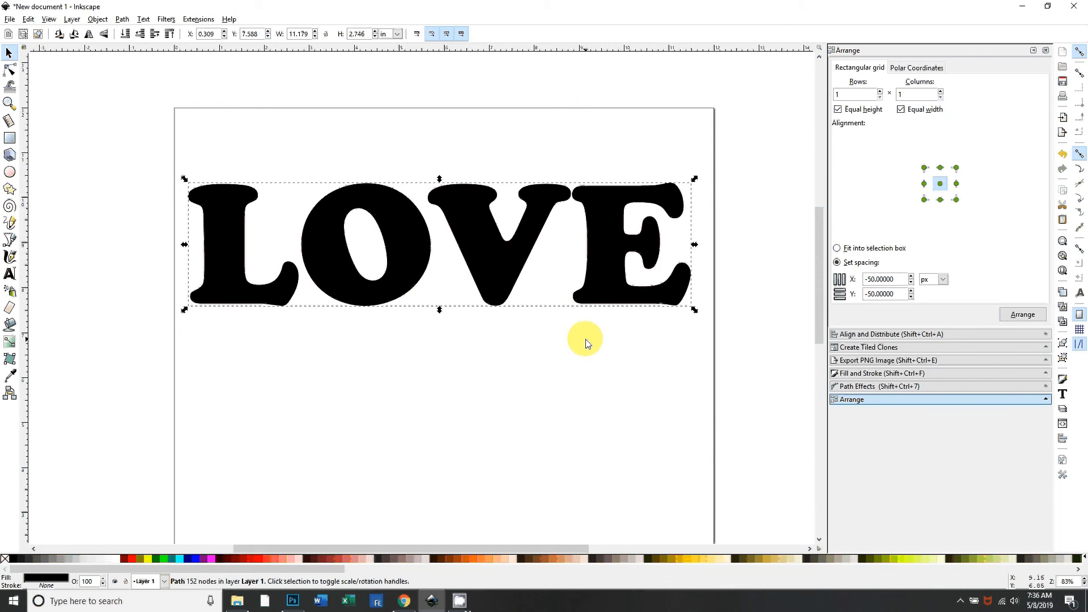
{"action": "key", "text": "ctrl+z"}
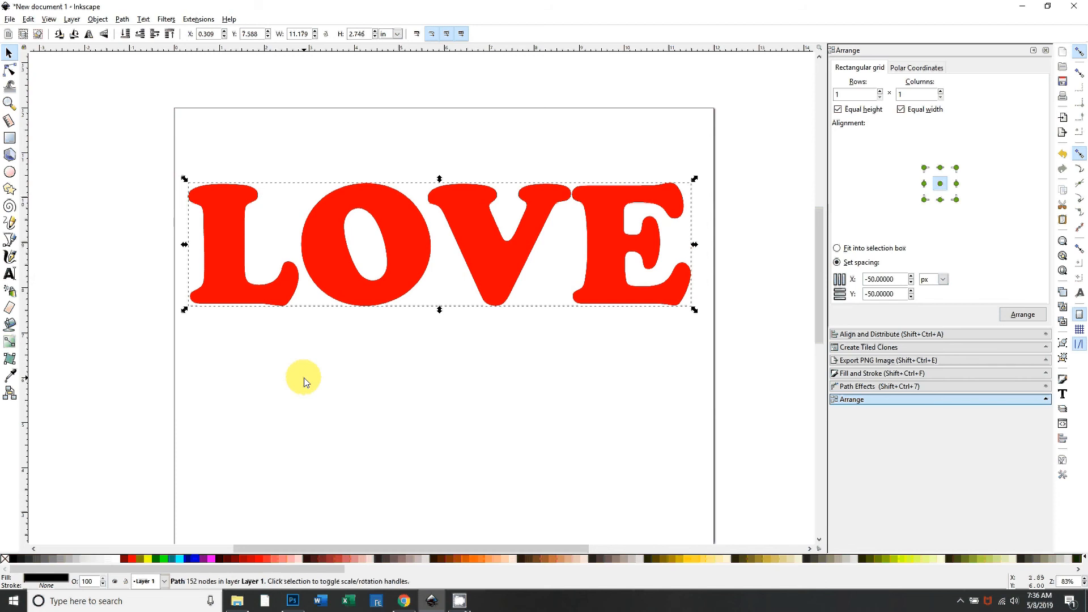
{"action": "key", "text": "ctrl+l"}
{"action": "key", "text": "ctrl+parenright"}
{"action": "key", "text": "ctrl+parenright"}
{"action": "key", "text": "ctrl+parenright"}
{"action": "key", "text": "ctrl+parenright"}
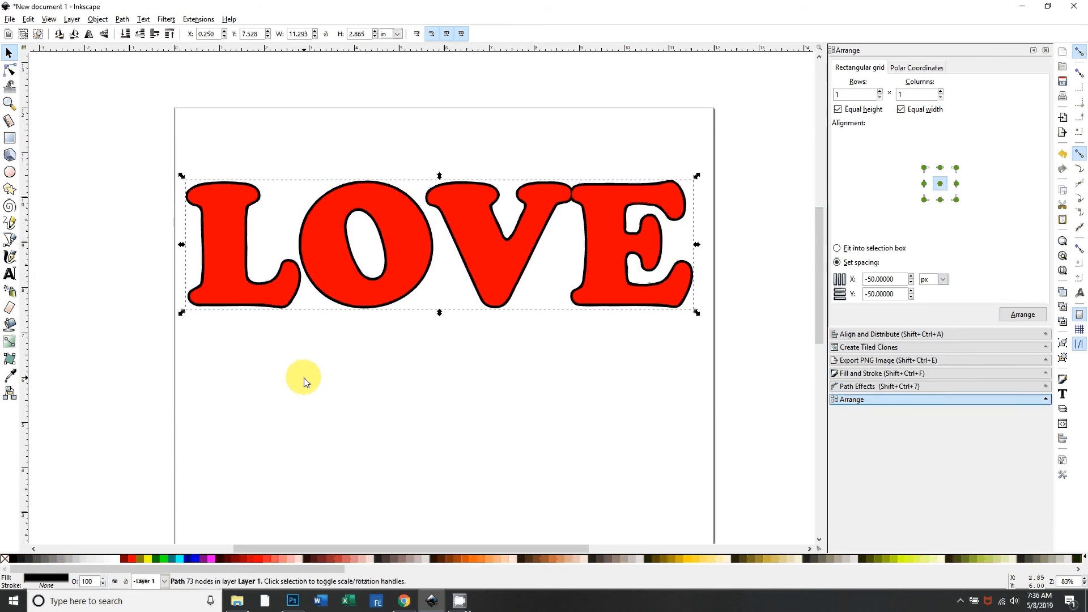
{"action": "key", "text": "ctrl+parenright"}
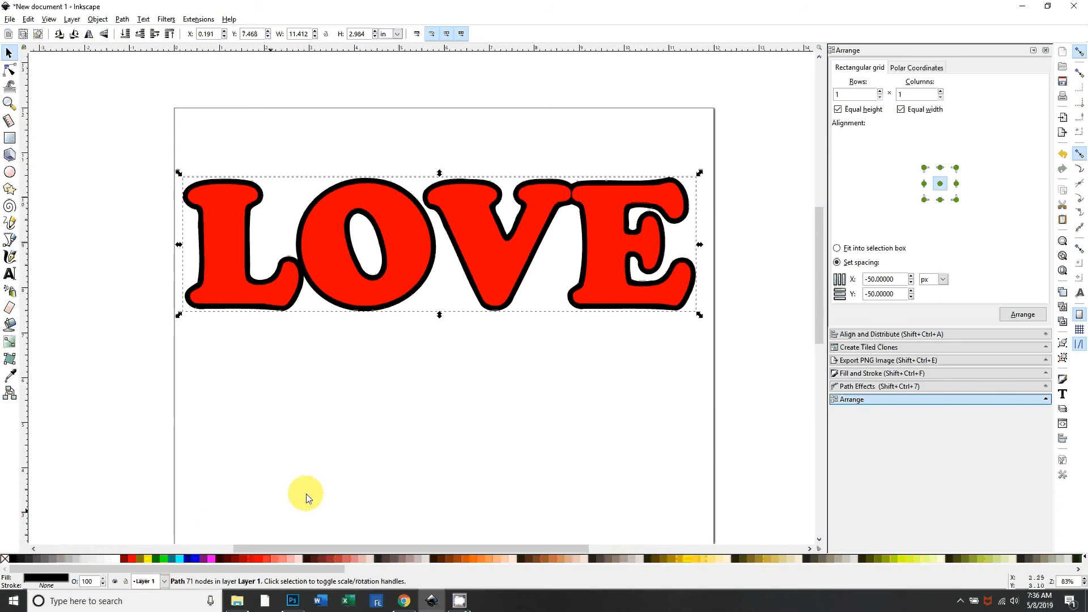
Step: Try moving the red LOVE lettering down off the black outset copy to compare the layers, undoing the first moves
{"action": "left_click_drag", "start_coordinate": [414, 244], "coordinate": [427, 474]}
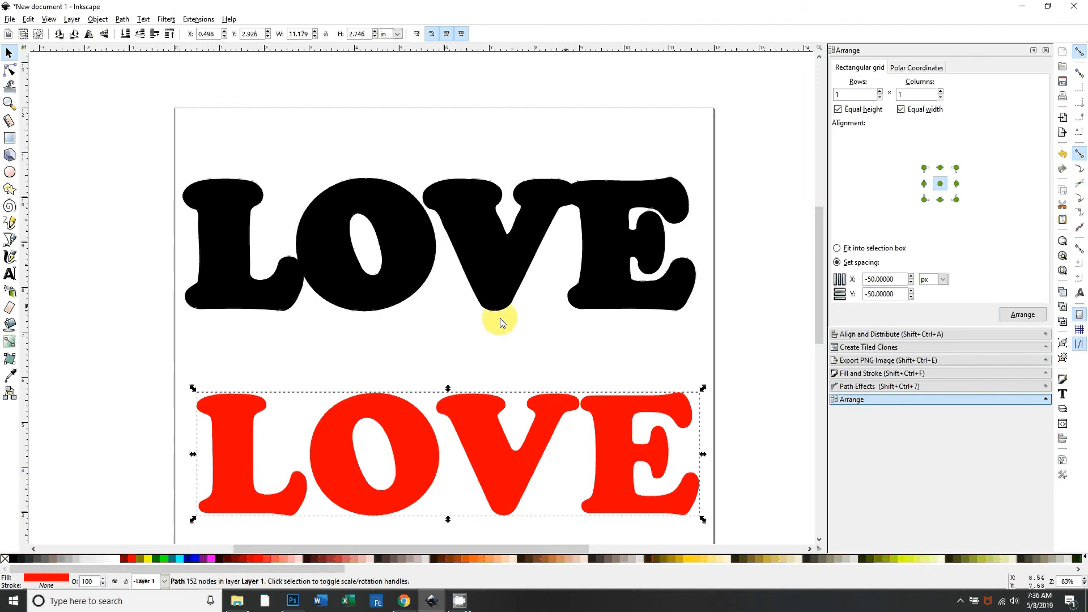
{"action": "key", "text": "ctrl+z"}
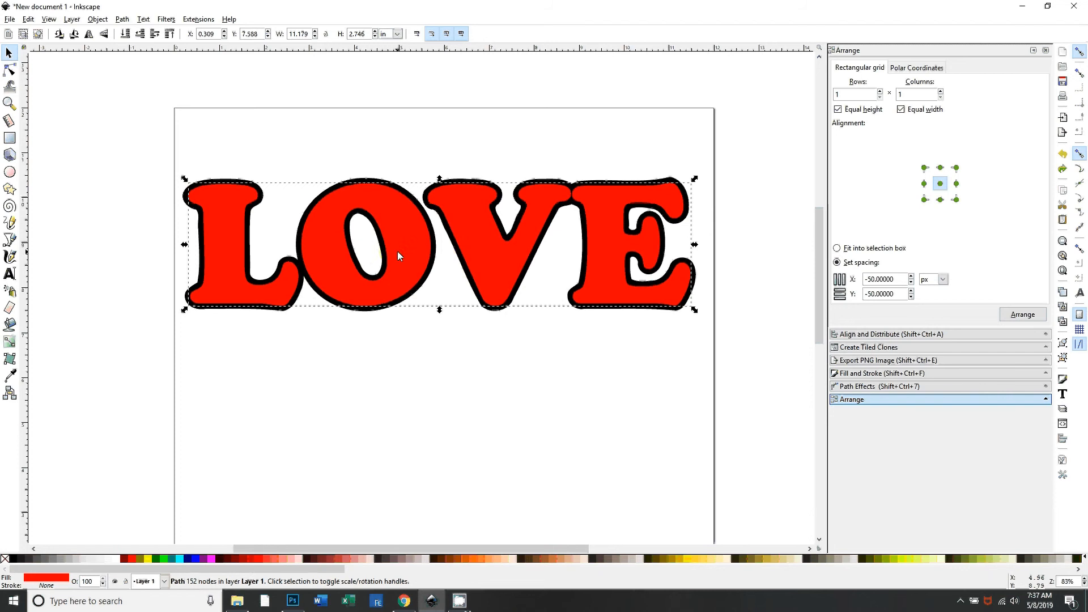
{"action": "left_click_drag", "start_coordinate": [397, 236], "coordinate": [404, 271]}
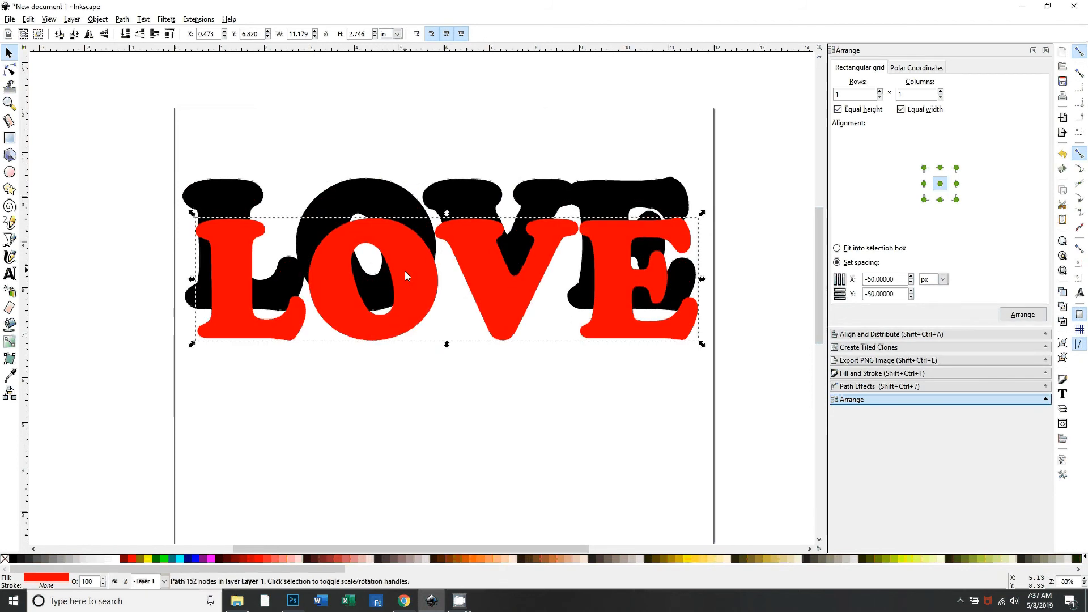
{"action": "left_click", "coordinate": [366, 191]}
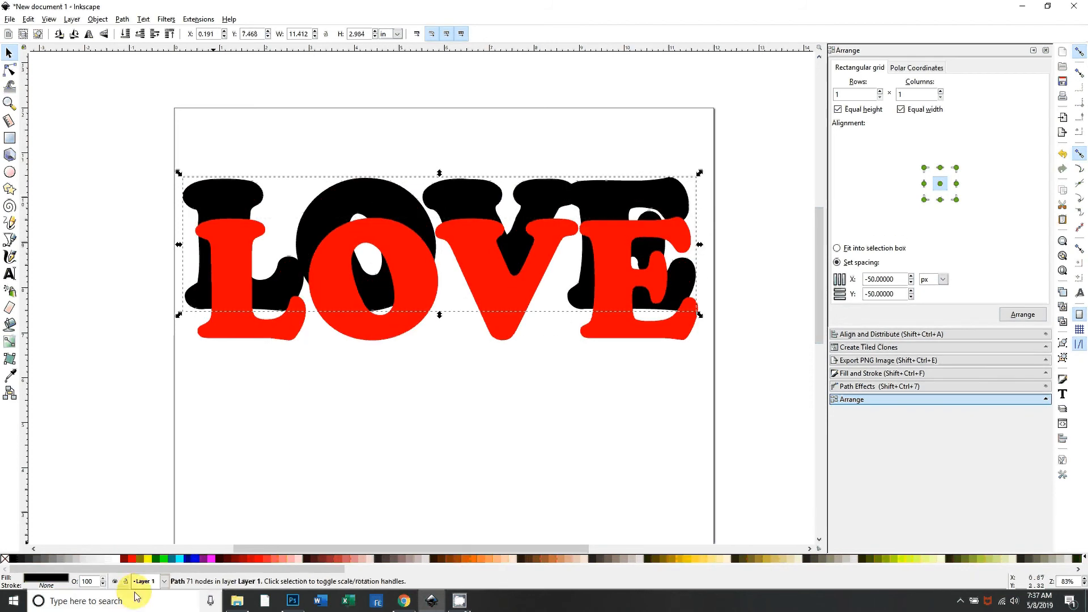
{"action": "key", "text": "ctrl"}
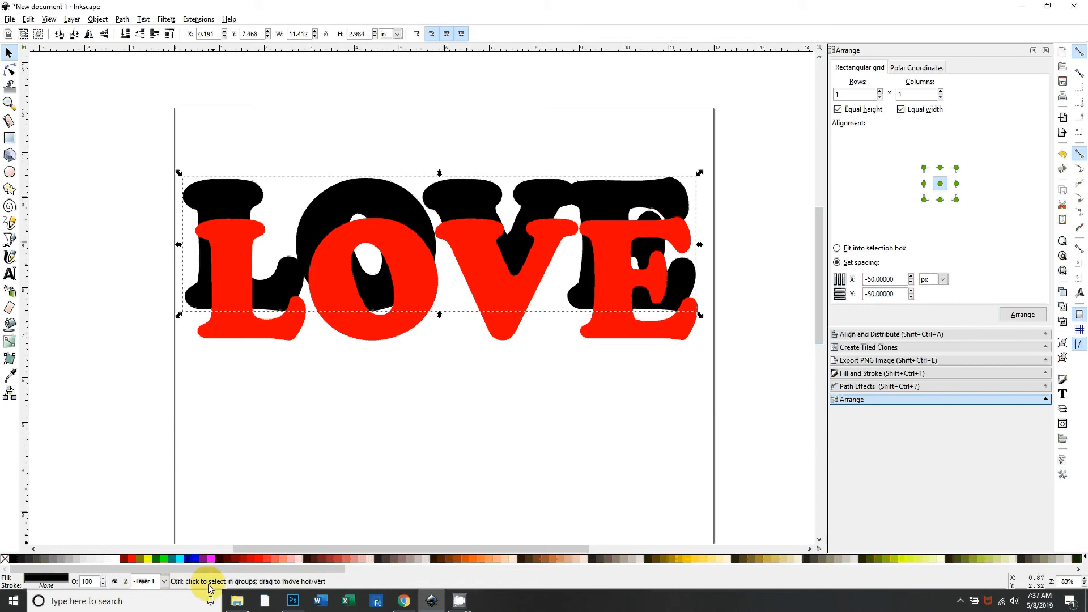
{"action": "key", "text": "ctrl+z"}
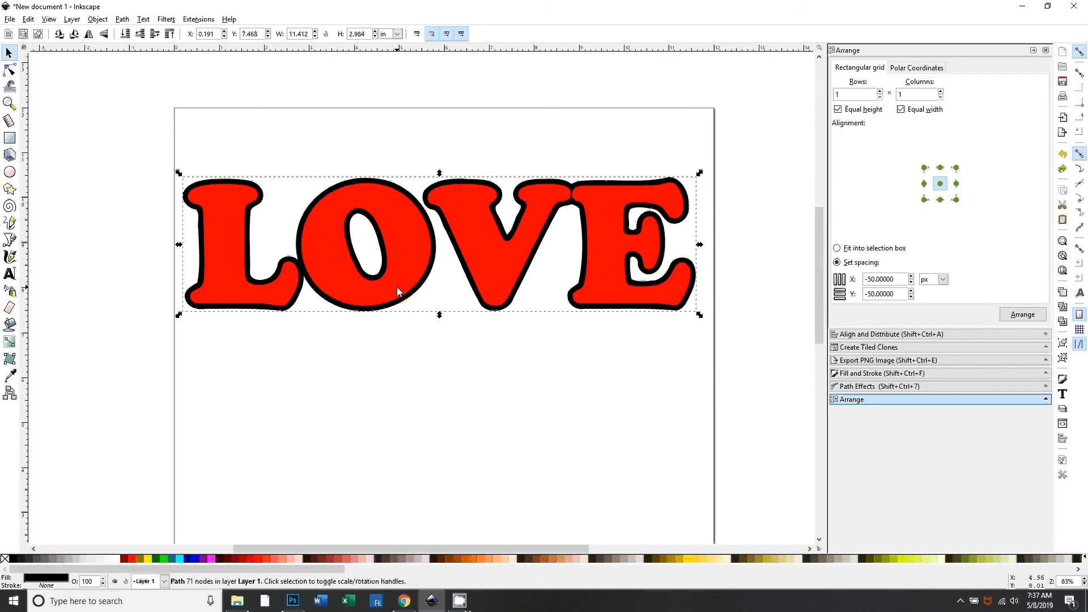
{"action": "left_click_drag", "start_coordinate": [398, 294], "coordinate": [399, 294]}
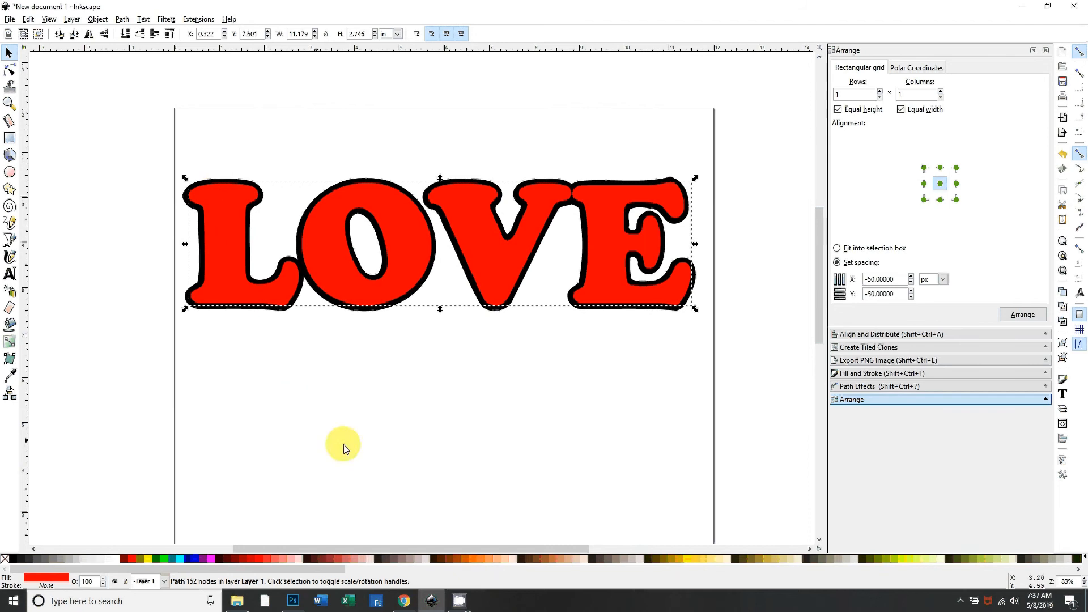
{"action": "mouse_move", "coordinate": [485, 273]}
{"action": "left_mouse_down"}
{"action": "mouse_move", "coordinate": [498, 302]}
{"action": "mouse_move", "coordinate": [492, 253]}
{"action": "mouse_move", "coordinate": [493, 267]}
{"action": "left_mouse_up"}
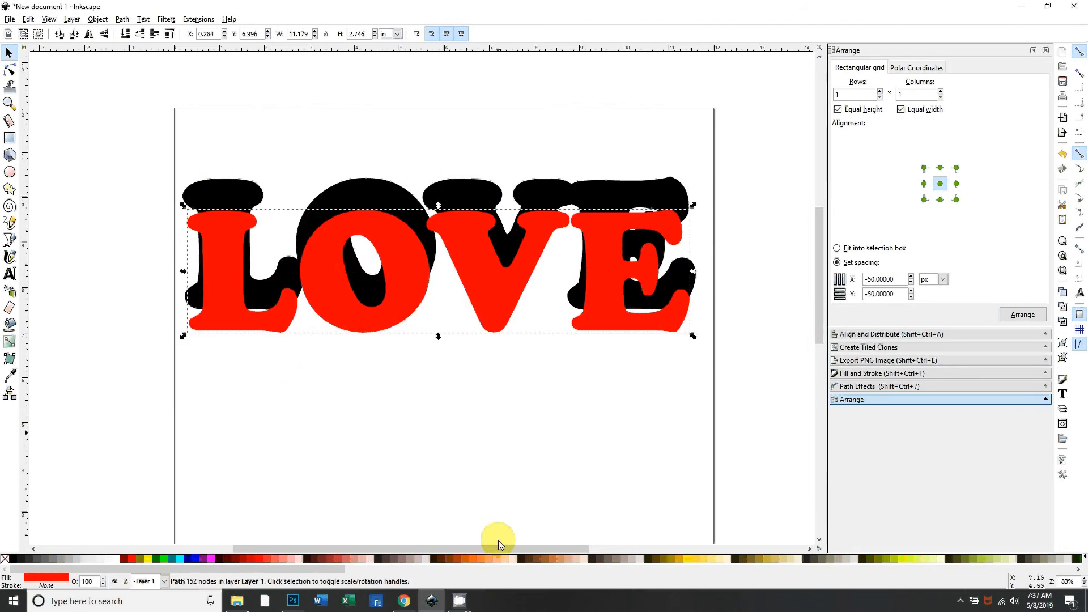
Step: Switch to Photoshop, view the finished LOVE photos in IMG_3823.jpg and IMG_3826.JPG, and return to Inkscape
{"action": "left_click", "coordinate": [293, 602]}
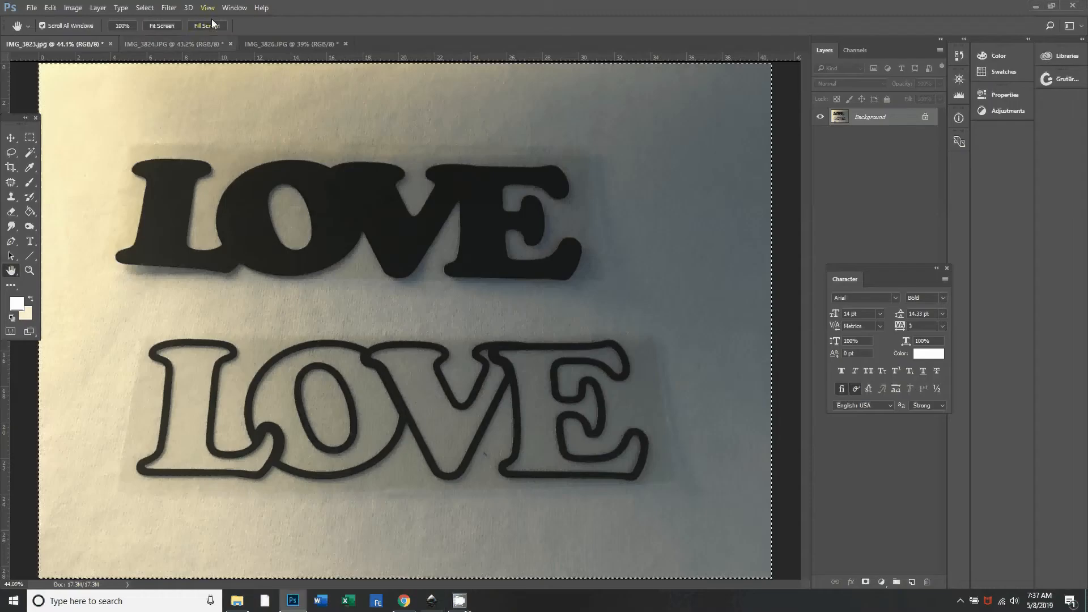
{"action": "key", "text": "ctrl+a"}
{"action": "left_click", "coordinate": [322, 46]}
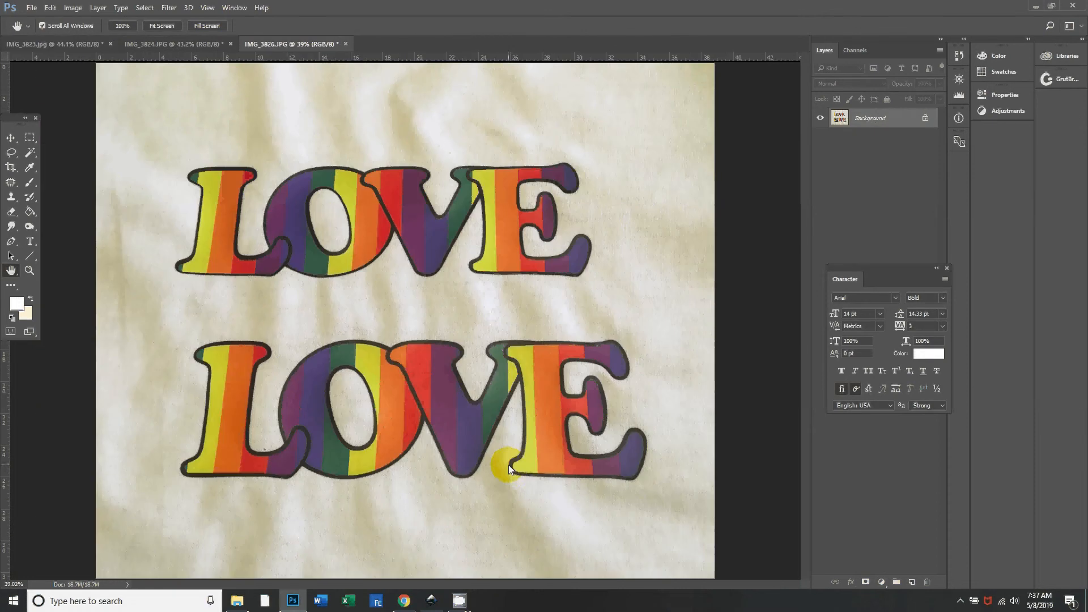
{"action": "left_click", "coordinate": [432, 601]}
Step: Center the red LOVE lettering over the black outset copy at about X 0.296, Y 7.563 in
{"action": "left_click_drag", "start_coordinate": [398, 280], "coordinate": [406, 246]}
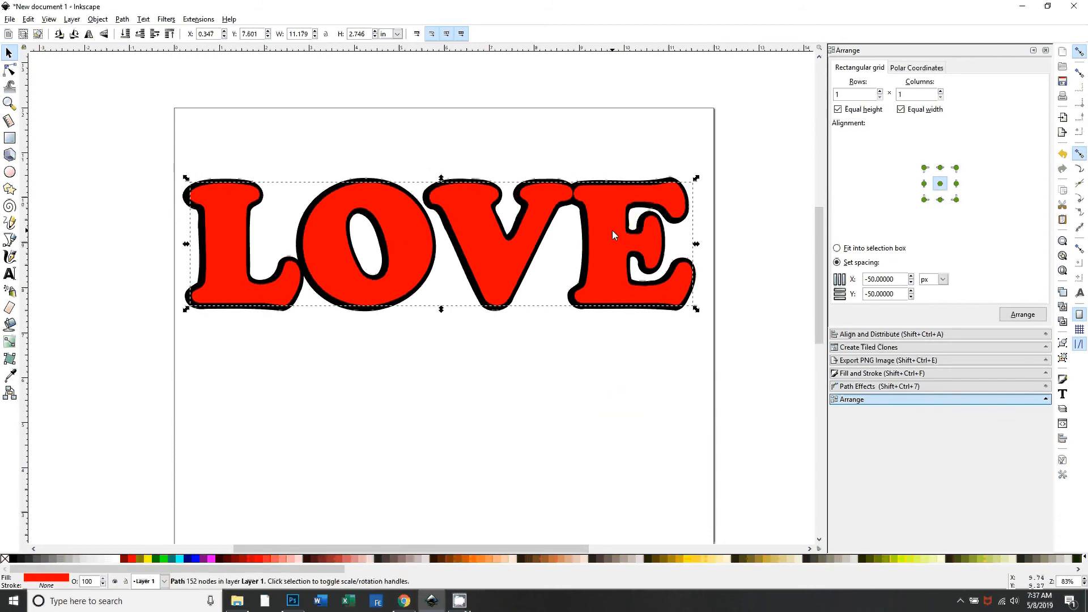
{"action": "left_click_drag", "start_coordinate": [611, 231], "coordinate": [608, 233]}
{"action": "scroll", "coordinate": [344, 355], "scroll_direction": "left", "scroll_amount": 5}
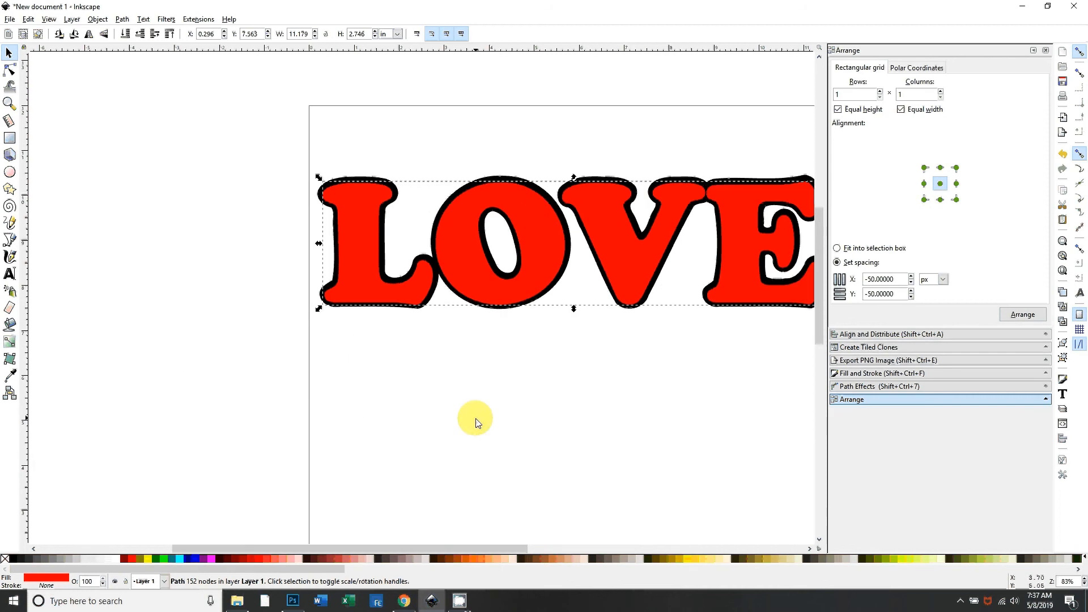
Step: Adjust the curve handle of the node beside the bump on the stem of the black L outline to smooth it
{"action": "scroll", "coordinate": [458, 417], "scroll_direction": "up", "scroll_amount": 4}
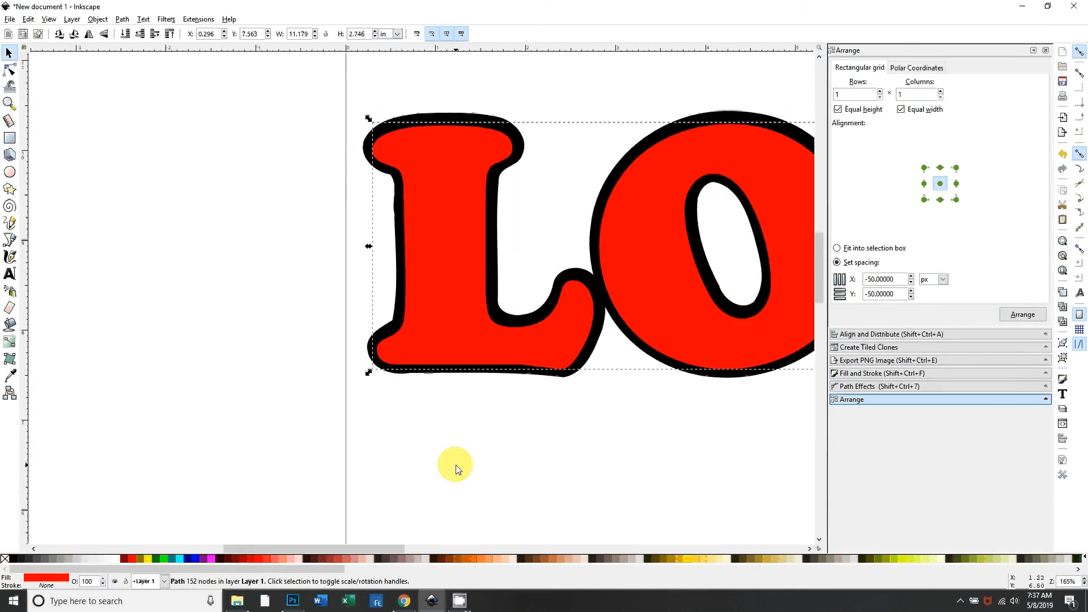
{"action": "scroll", "coordinate": [513, 442], "scroll_direction": "up", "scroll_amount": 5}
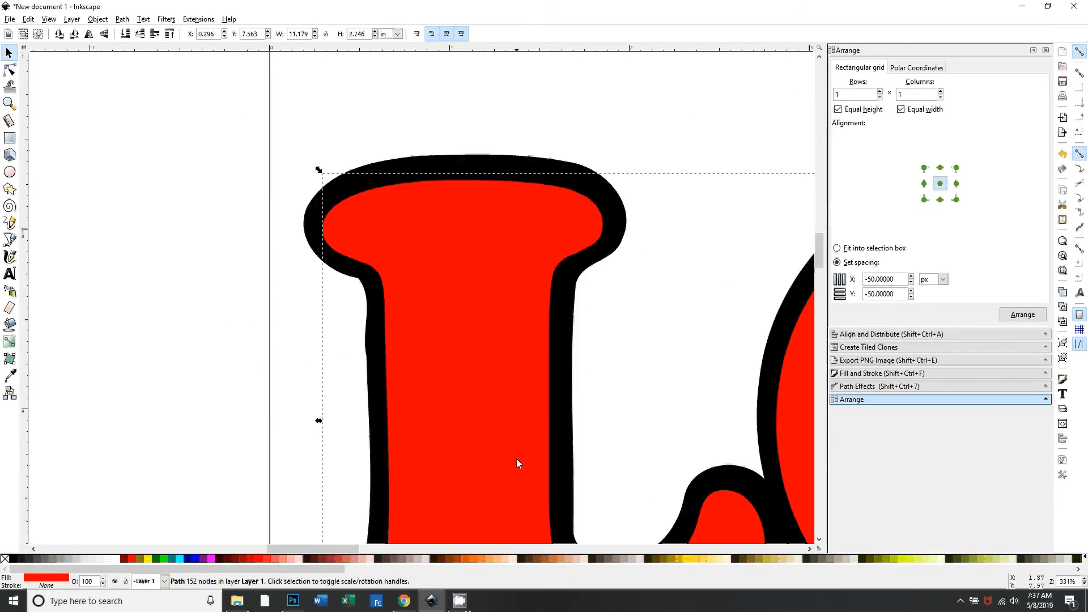
{"action": "scroll", "coordinate": [516, 458], "scroll_direction": "down", "scroll_amount": 3}
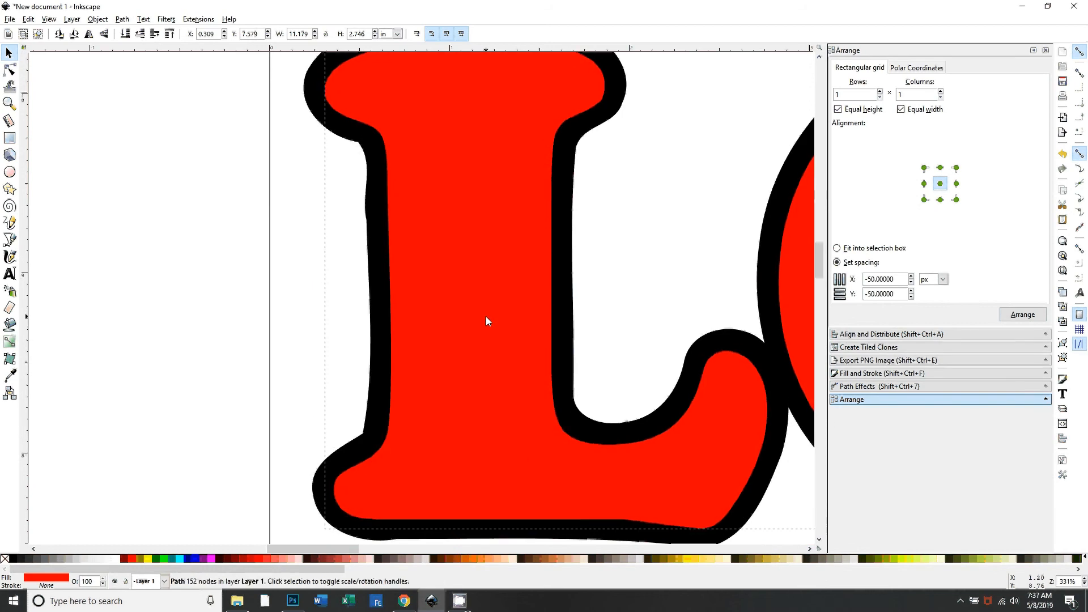
{"action": "scroll", "coordinate": [488, 369], "scroll_direction": "up", "scroll_amount": 1}
{"action": "scroll", "coordinate": [502, 473], "scroll_direction": "up", "scroll_amount": 3}
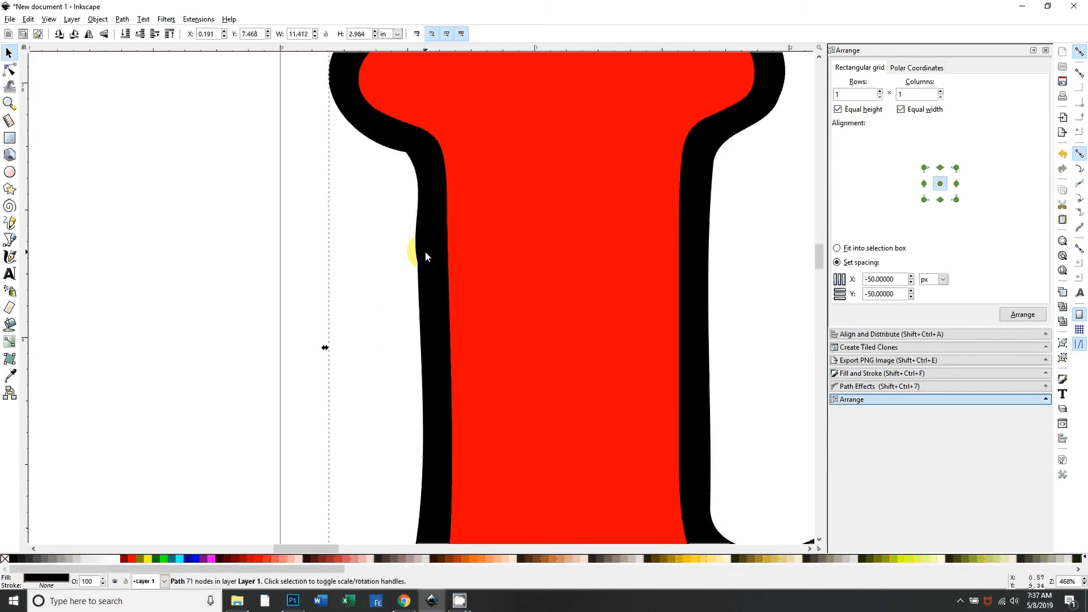
{"action": "double_click", "coordinate": [425, 251]}
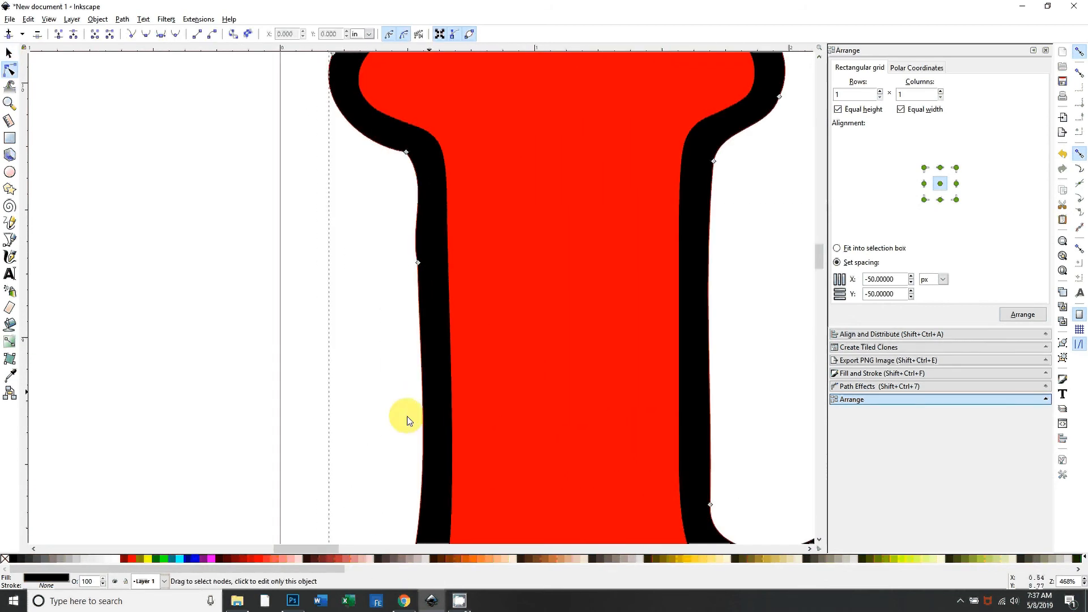
{"action": "left_click", "coordinate": [418, 272]}
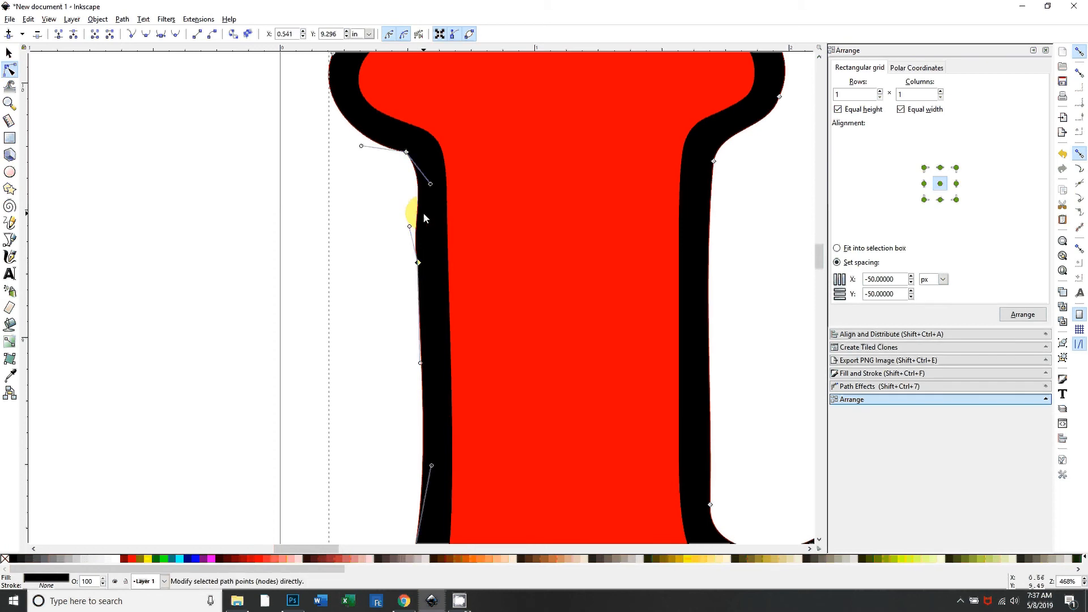
{"action": "left_click_drag", "start_coordinate": [410, 229], "coordinate": [418, 219]}
Step: Examine the black outset outline and its nodes along the O, V and E for uneven curves
{"action": "scroll", "coordinate": [608, 340], "scroll_direction": "right", "scroll_amount": 10}
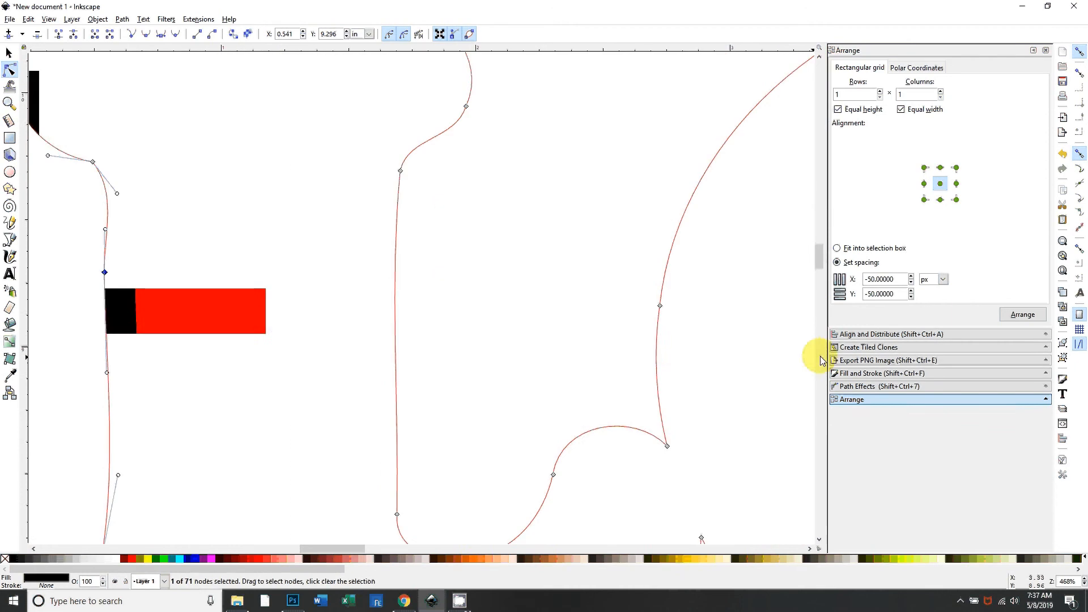
{"action": "key", "text": "minus"}
{"action": "key", "text": "minus"}
{"action": "key", "text": "minus"}
{"action": "left_click_drag", "start_coordinate": [782, 419], "coordinate": [662, 412]}
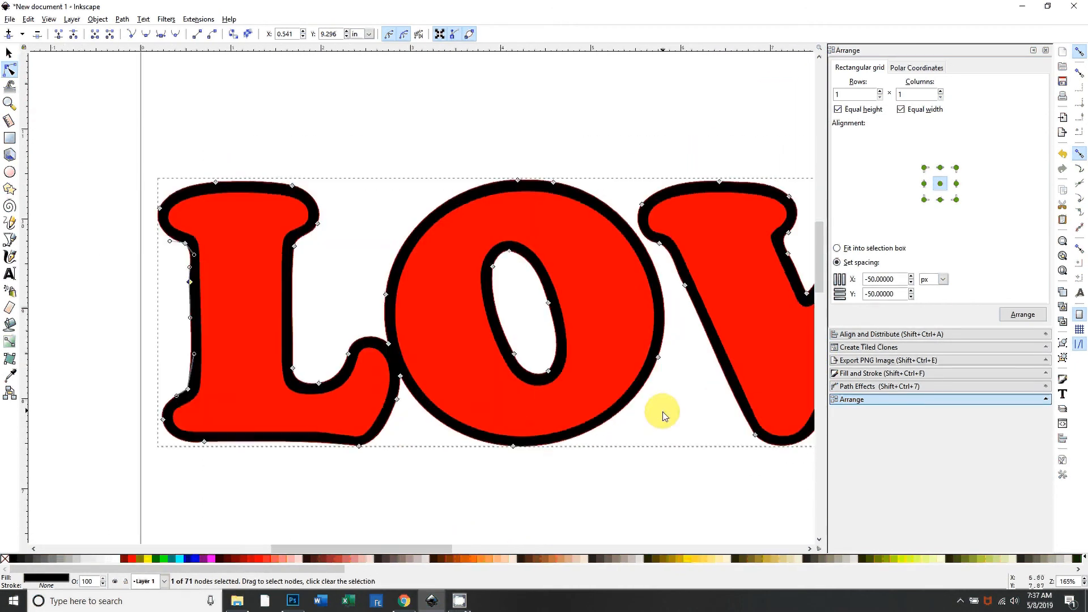
{"action": "key", "text": "plus"}
{"action": "scroll", "coordinate": [736, 442], "scroll_direction": "right", "scroll_amount": 15}
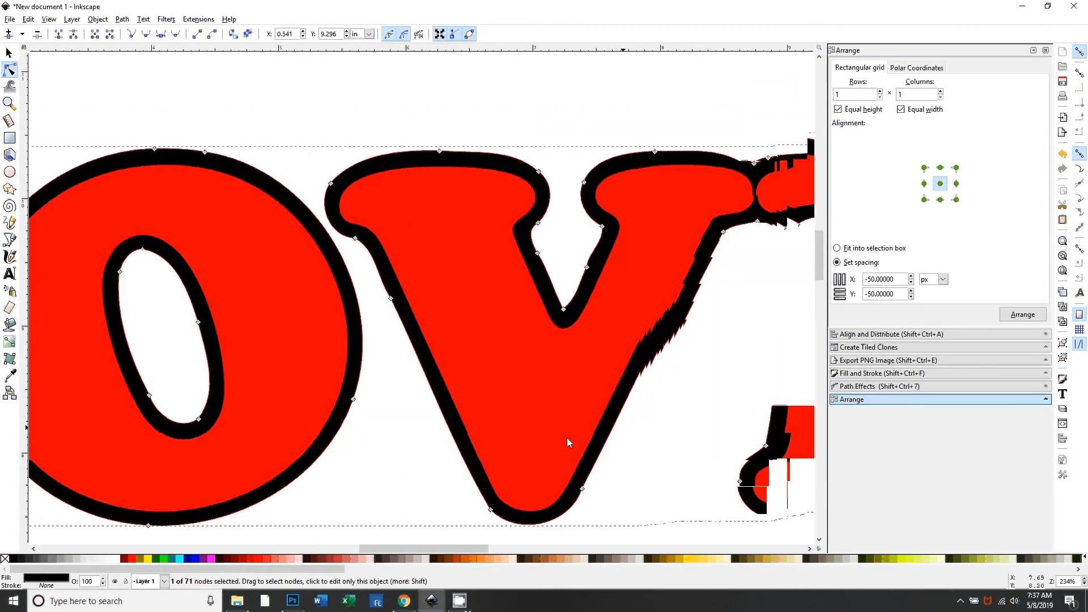
{"action": "scroll", "coordinate": [733, 405], "scroll_direction": "right", "scroll_amount": 8}
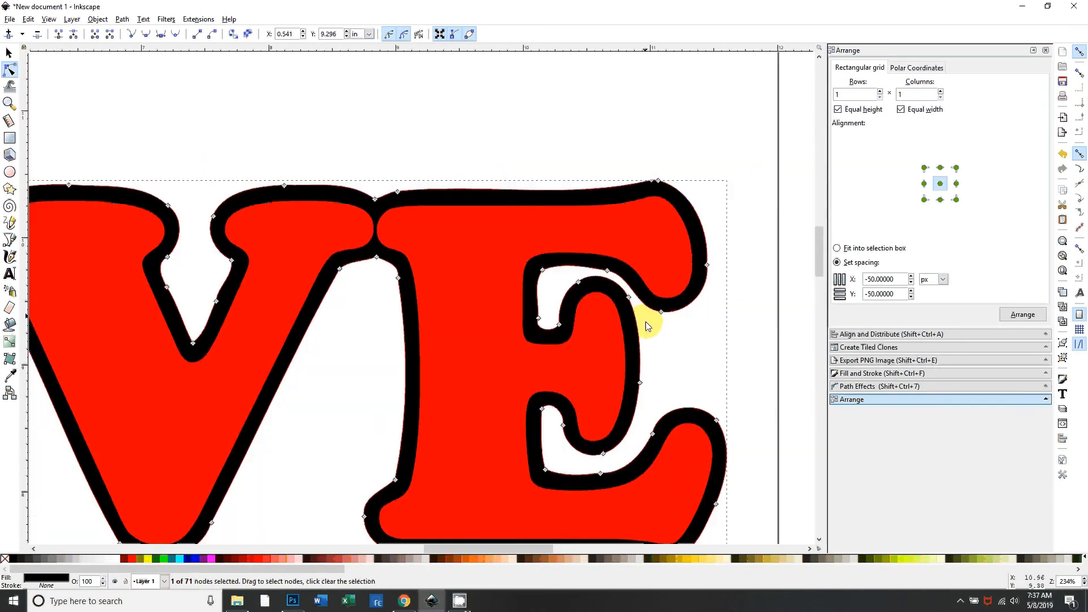
{"action": "left_click_drag", "start_coordinate": [520, 388], "coordinate": [627, 384]}
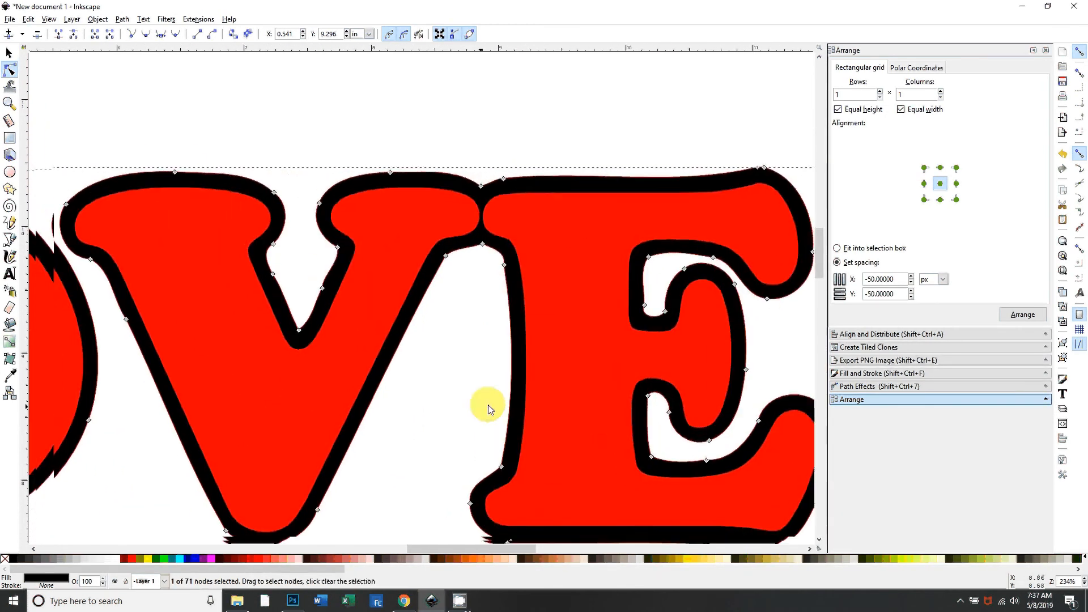
{"action": "left_click_drag", "start_coordinate": [470, 413], "coordinate": [348, 251]}
{"action": "key", "text": "plus"}
{"action": "key", "text": "plus"}
{"action": "left_click_drag", "start_coordinate": [686, 380], "coordinate": [490, 362]}
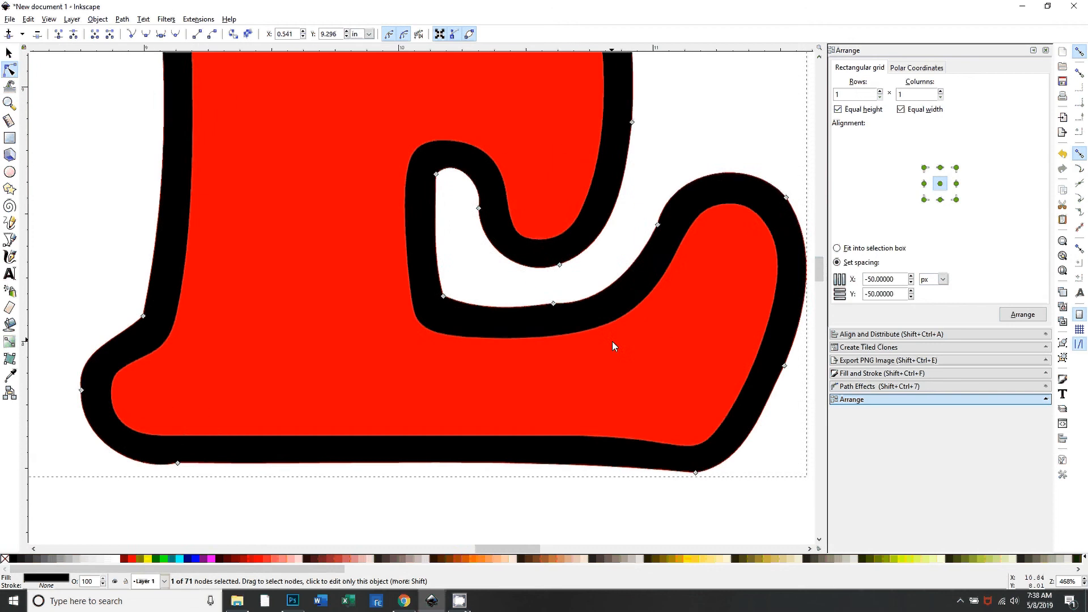
{"action": "left_click", "coordinate": [554, 302]}
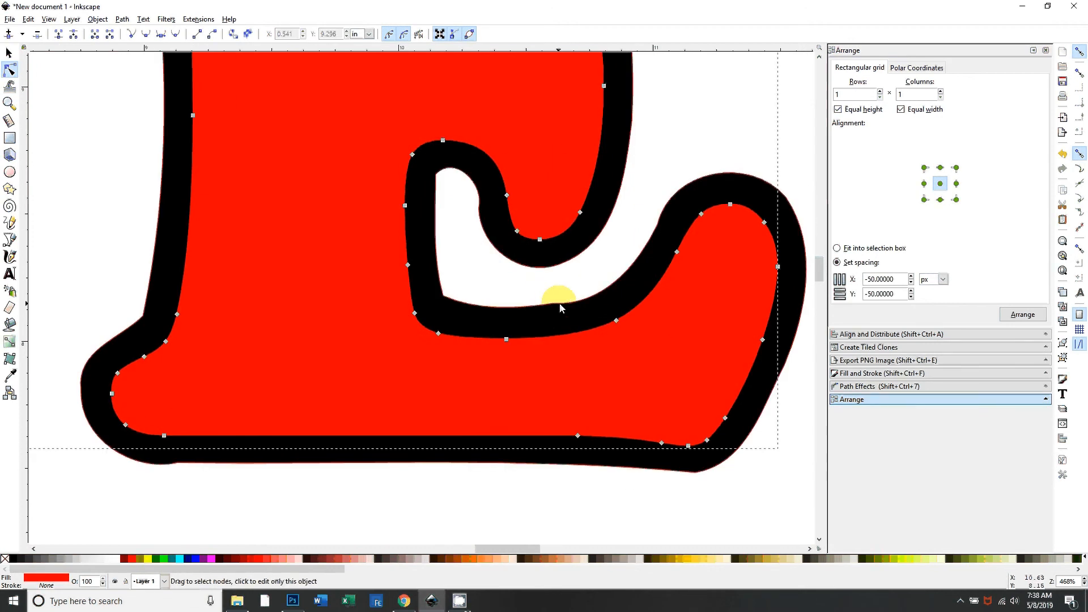
{"action": "key", "text": "minus"}
{"action": "key", "text": "minus"}
{"action": "key", "text": "minus"}
{"action": "key", "text": "minus"}
{"action": "key", "text": "minus"}
{"action": "left_click", "coordinate": [593, 374]}
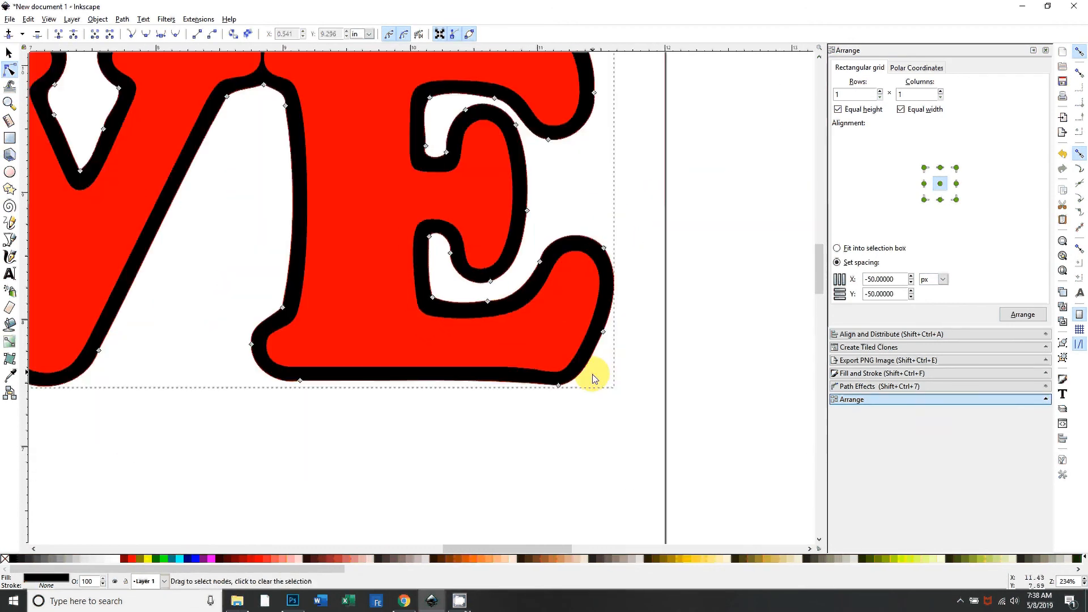
{"action": "key", "text": "minus"}
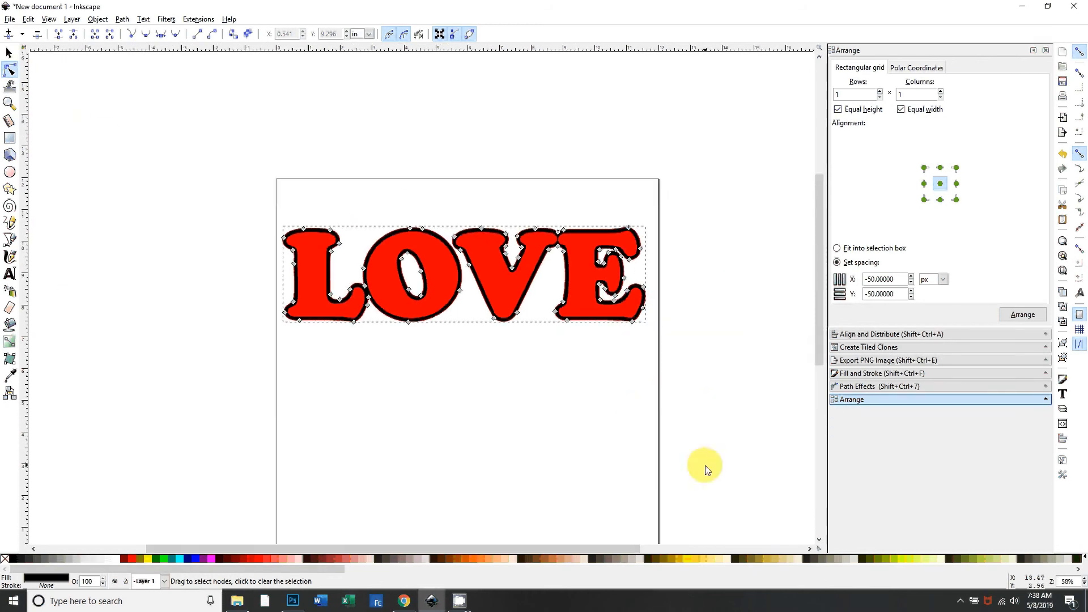
Step: Move the red LOVE lettering down off the black outset copy and delete the black copy
{"action": "left_click", "coordinate": [8, 53]}
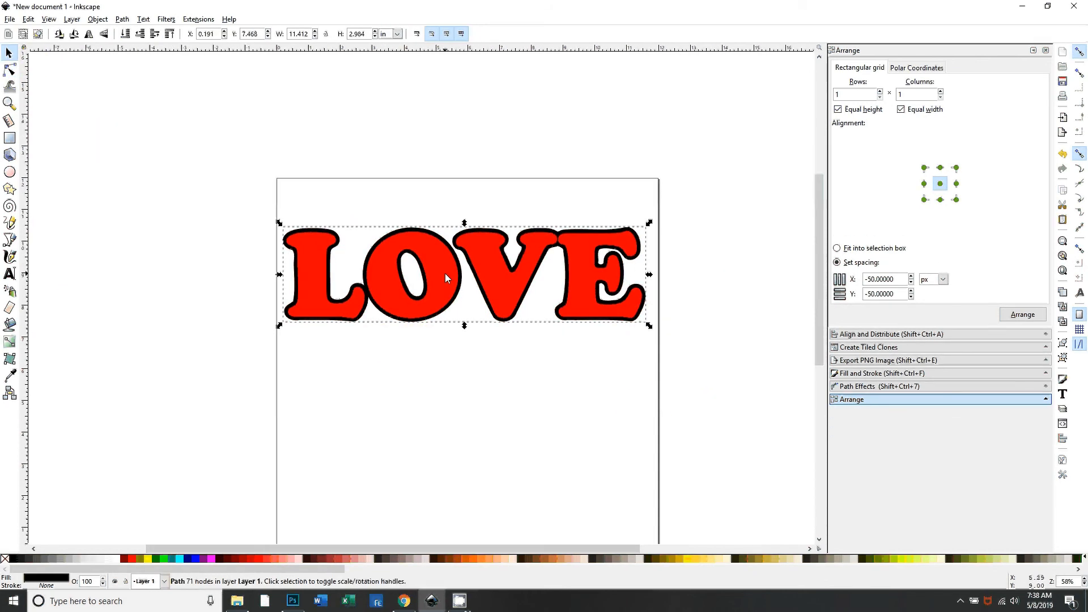
{"action": "left_click_drag", "start_coordinate": [441, 267], "coordinate": [445, 434]}
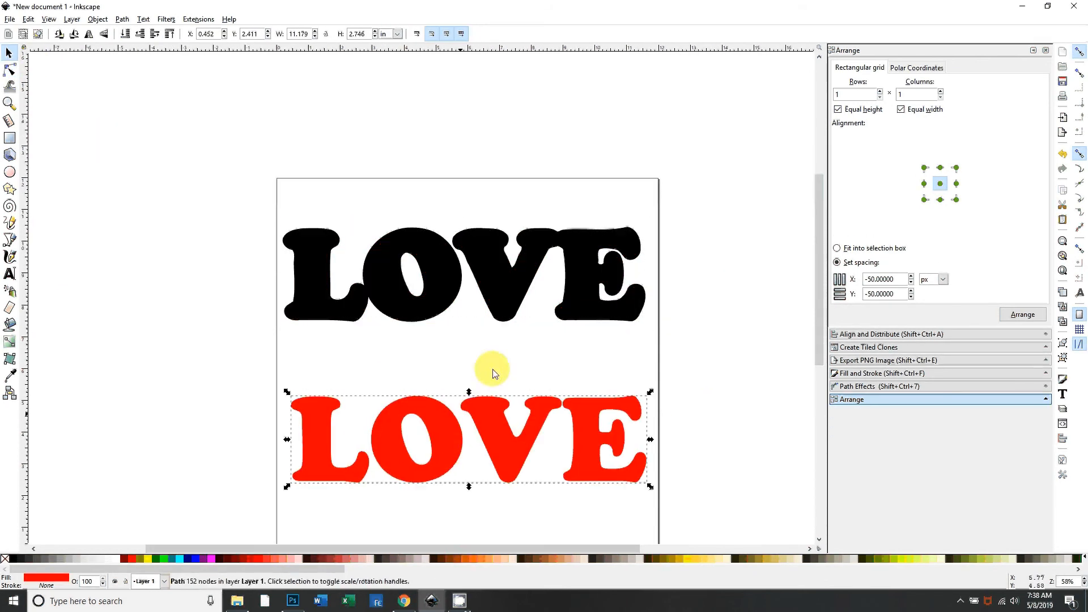
{"action": "left_click", "coordinate": [428, 258]}
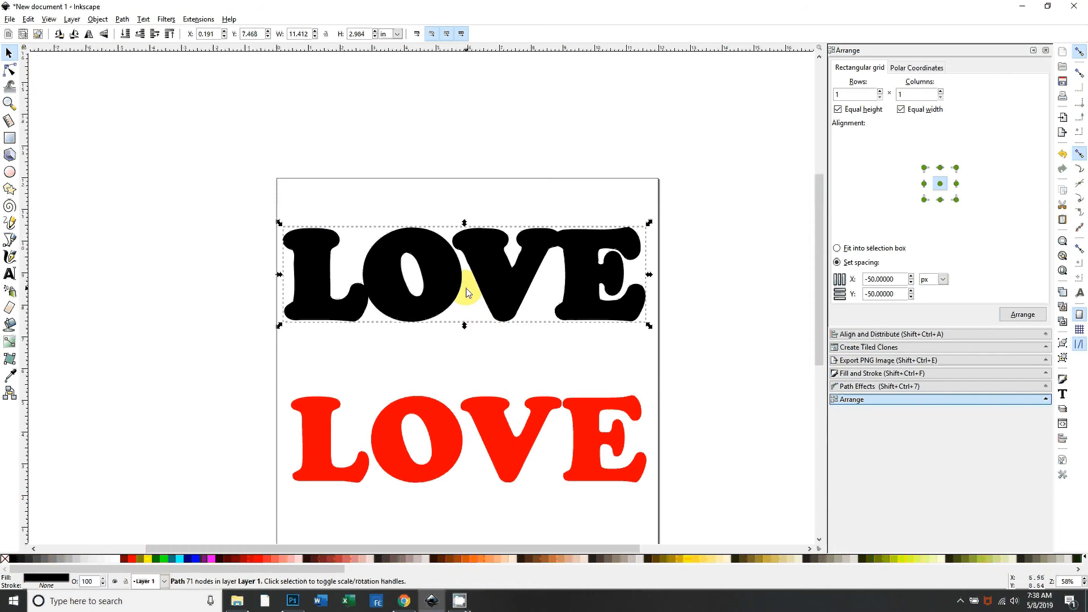
{"action": "key", "text": "Delete"}
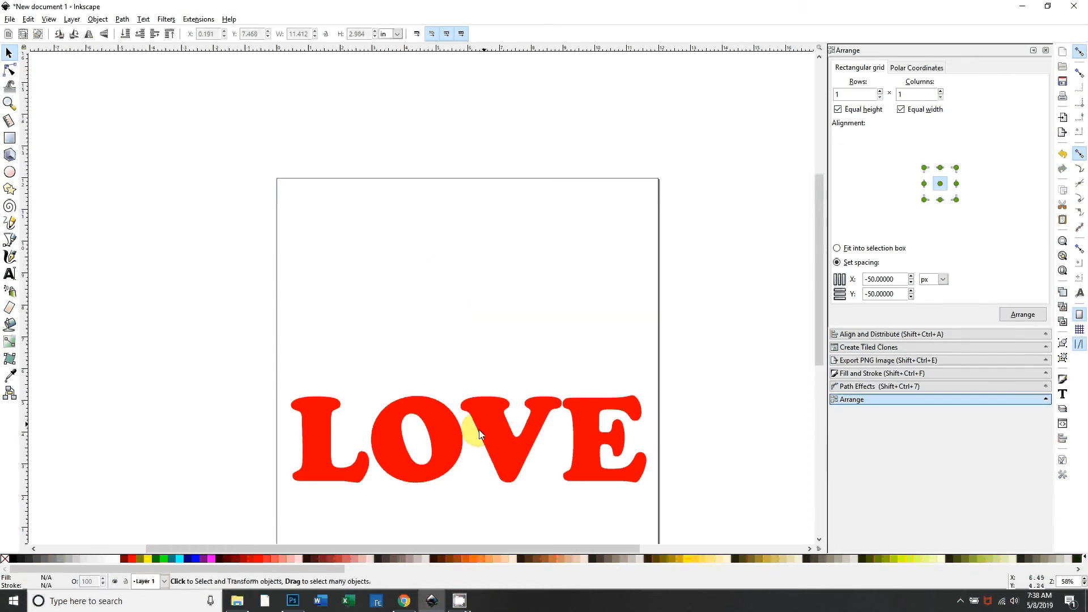
Step: Move the red LOVE lettering up to about X 0.487, Y 7.935 in and place a duplicate directly below it
{"action": "left_click_drag", "start_coordinate": [479, 430], "coordinate": [441, 277]}
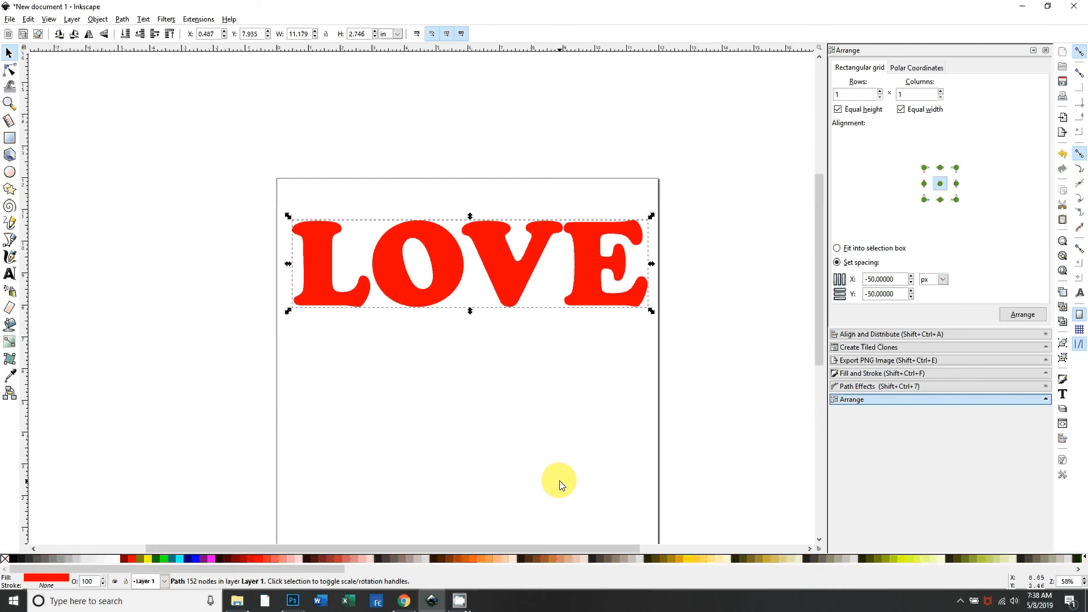
{"action": "key", "text": "plus"}
{"action": "left_click_drag", "start_coordinate": [589, 516], "coordinate": [558, 520]}
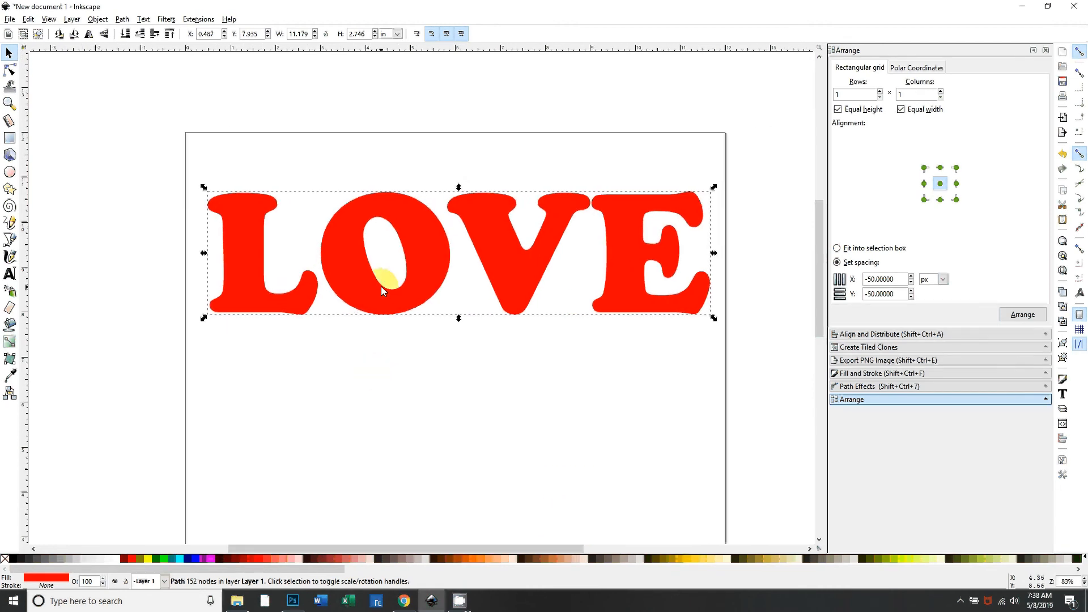
{"action": "key", "text": "ctrl+d"}
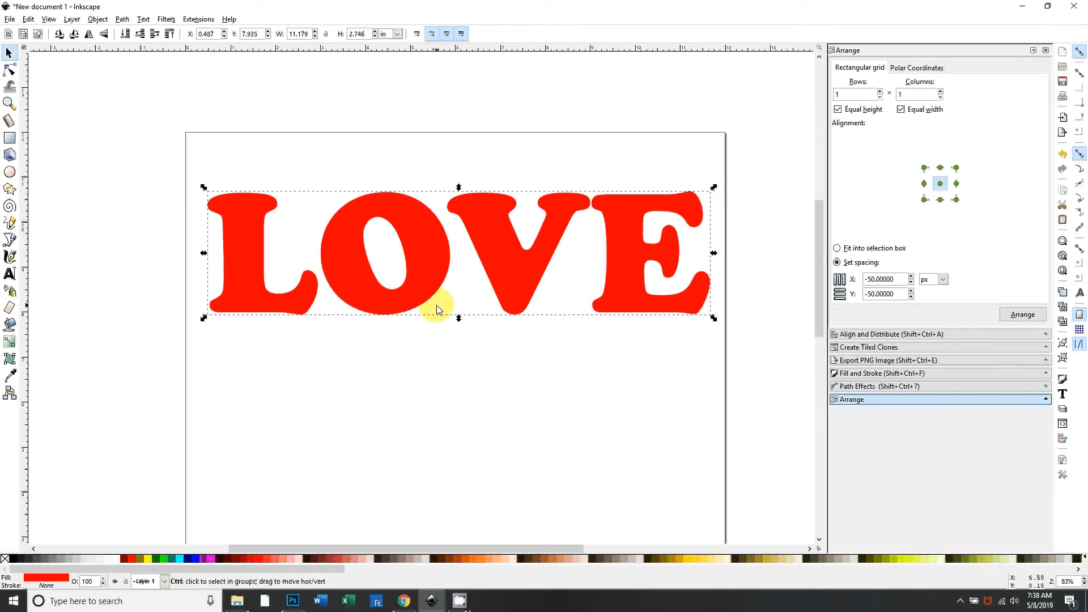
{"action": "left_click_drag", "start_coordinate": [428, 261], "coordinate": [426, 427]}
Step: Give the upper red LOVE lettering a black stroke
{"action": "left_click", "coordinate": [396, 310]}
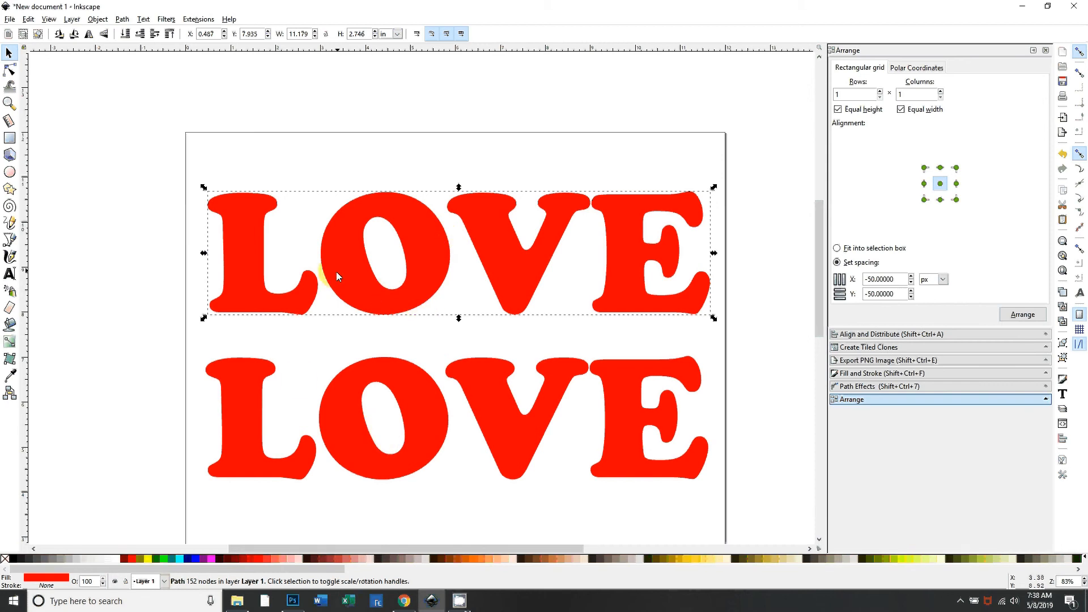
{"action": "left_click", "coordinate": [12, 561], "text": "shift"}
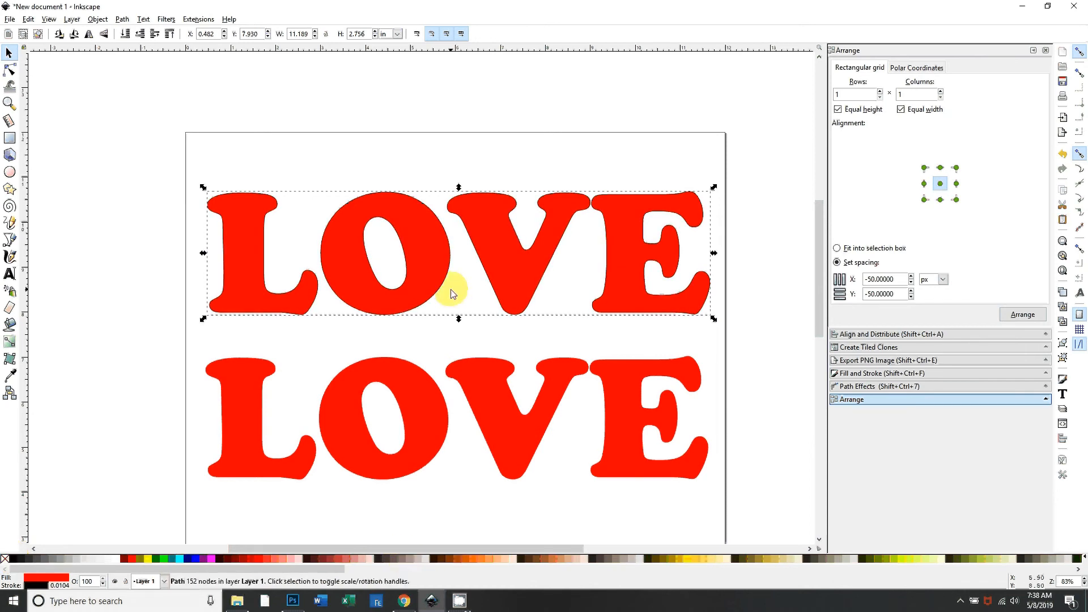
{"action": "scroll", "coordinate": [396, 372], "scroll_direction": "up", "scroll_amount": 3, "text": "ctrl"}
{"action": "scroll", "coordinate": [454, 476], "scroll_direction": "down", "scroll_amount": 3, "text": "ctrl"}
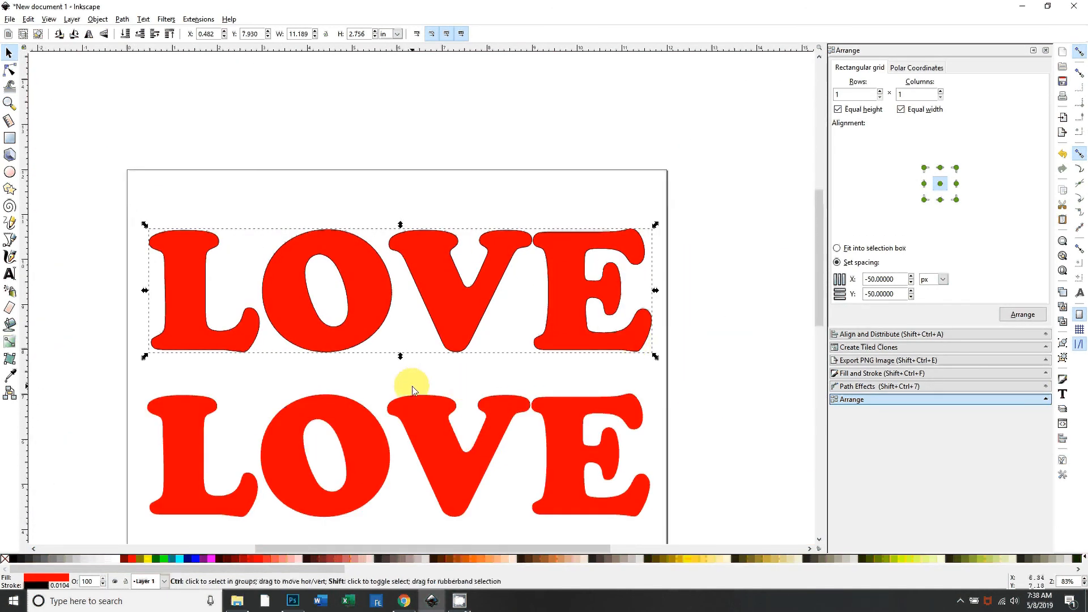
Step: Set the upper LOVE lettering's stroke unit to px and its stroke width to 10
{"action": "key", "text": "ctrl+shift+f"}
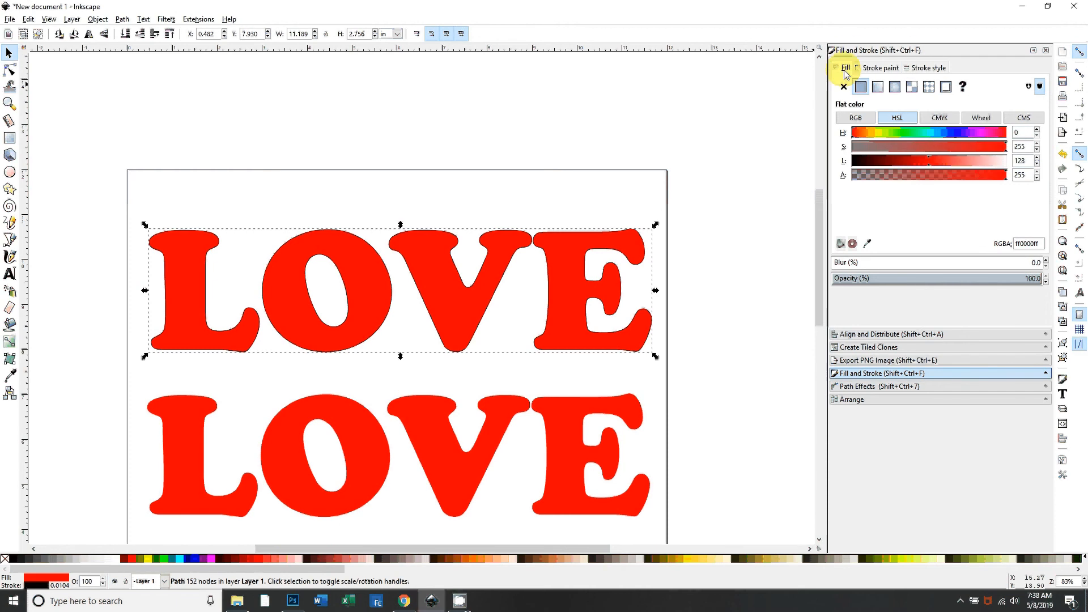
{"action": "left_click", "coordinate": [939, 68]}
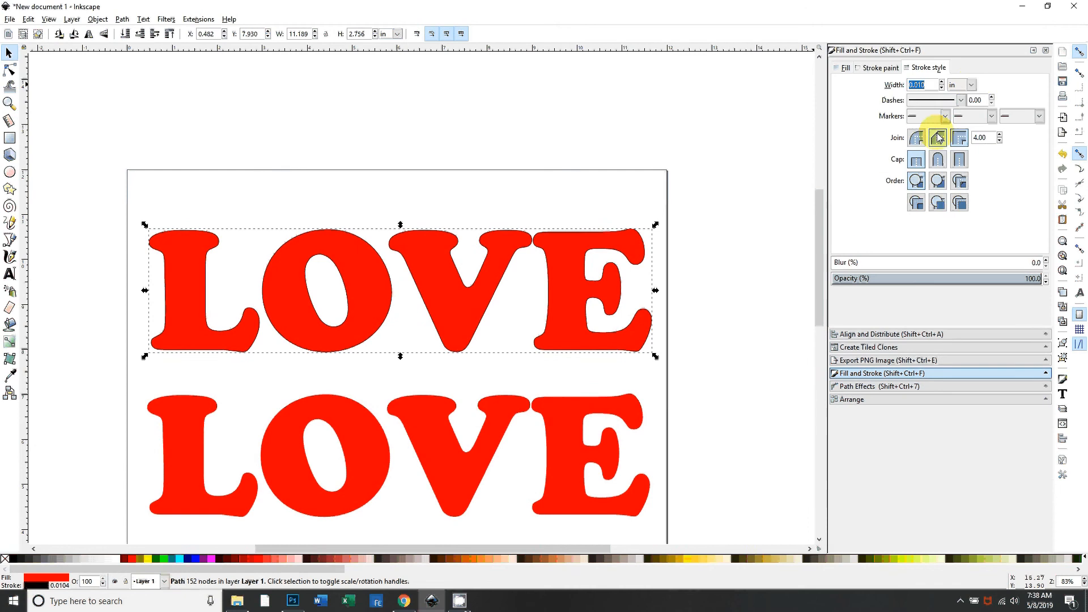
{"action": "left_click", "coordinate": [972, 85]}
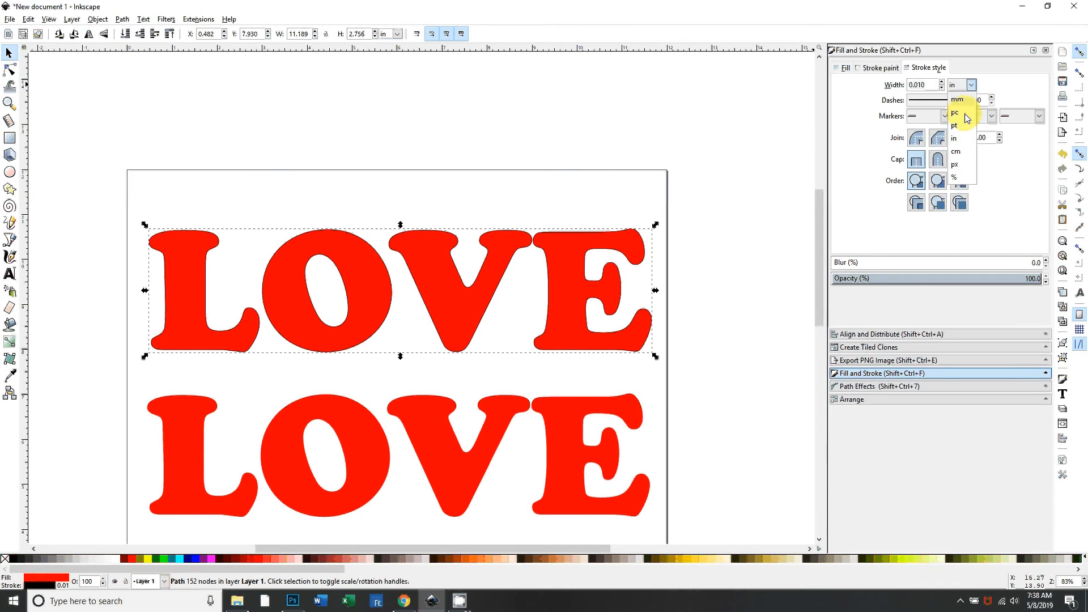
{"action": "left_click", "coordinate": [956, 164]}
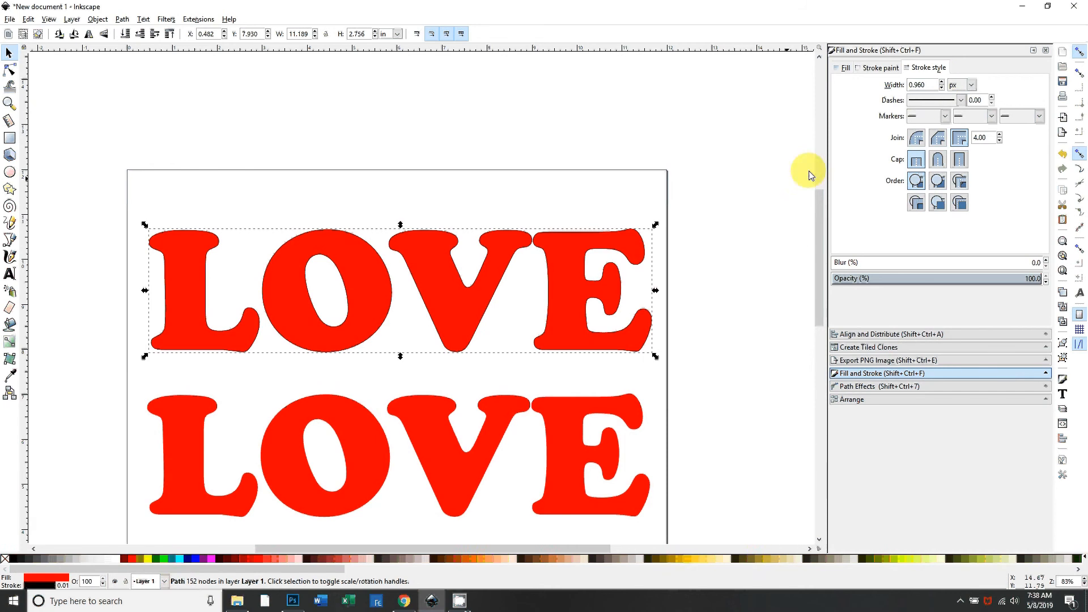
{"action": "double_click", "coordinate": [927, 85]}
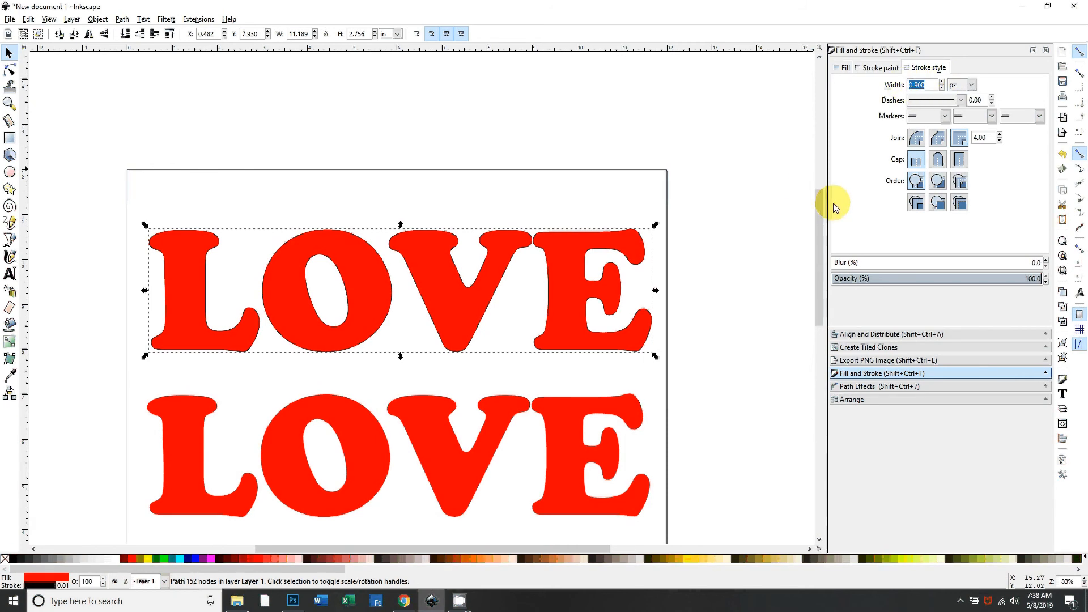
{"action": "type", "text": "10"}
{"action": "key", "text": "Return"}
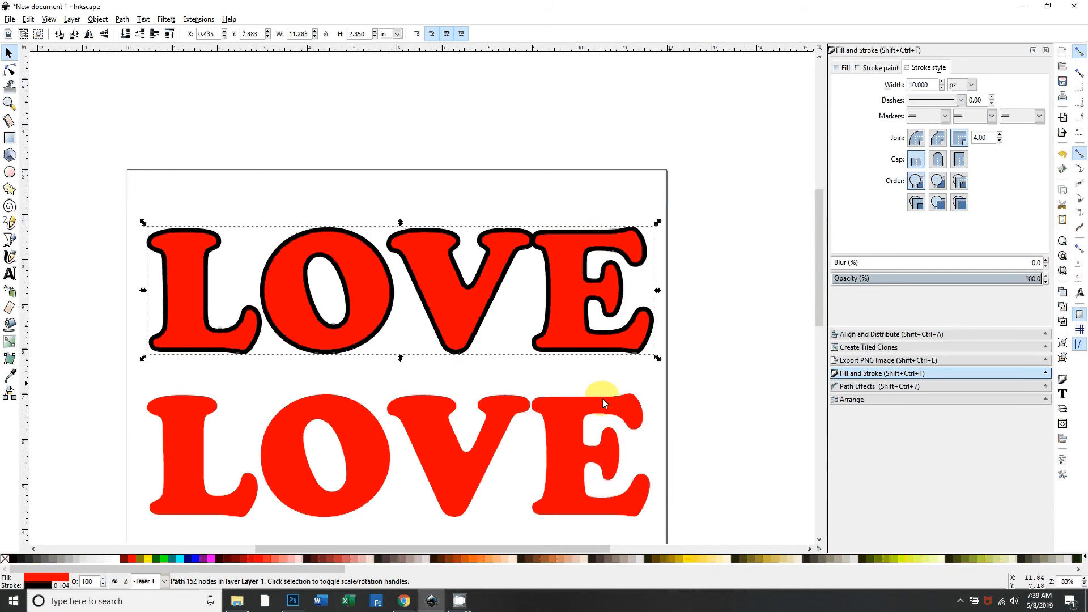
Step: Set the upper LOVE lettering's stroke width to 15 px and reposition the lower copy at about X 0.462, Y 4.055 in
{"action": "mouse_move", "coordinate": [413, 473]}
{"action": "left_mouse_down"}
{"action": "mouse_move", "coordinate": [464, 379]}
{"action": "mouse_move", "coordinate": [457, 319]}
{"action": "mouse_move", "coordinate": [447, 497]}
{"action": "left_mouse_up"}
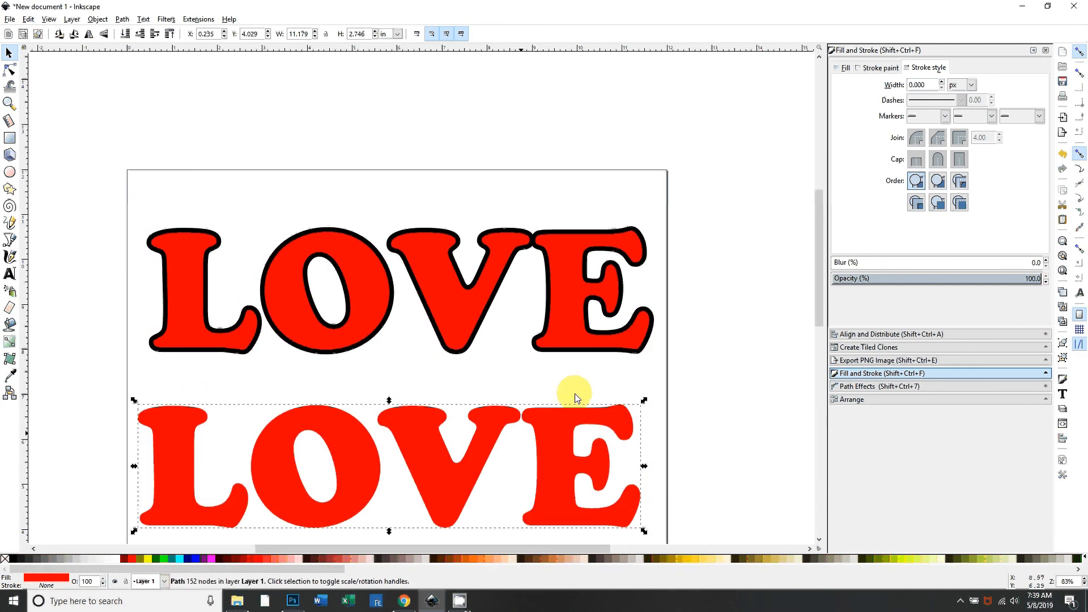
{"action": "left_click", "coordinate": [605, 267]}
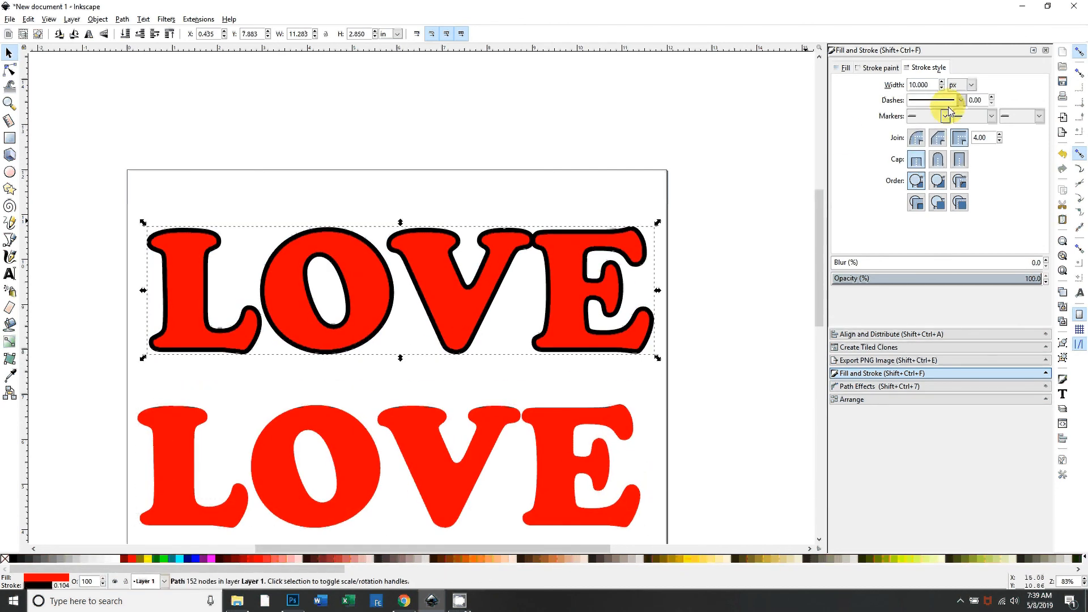
{"action": "left_click_drag", "start_coordinate": [933, 84], "coordinate": [883, 84]}
{"action": "type", "text": "15"}
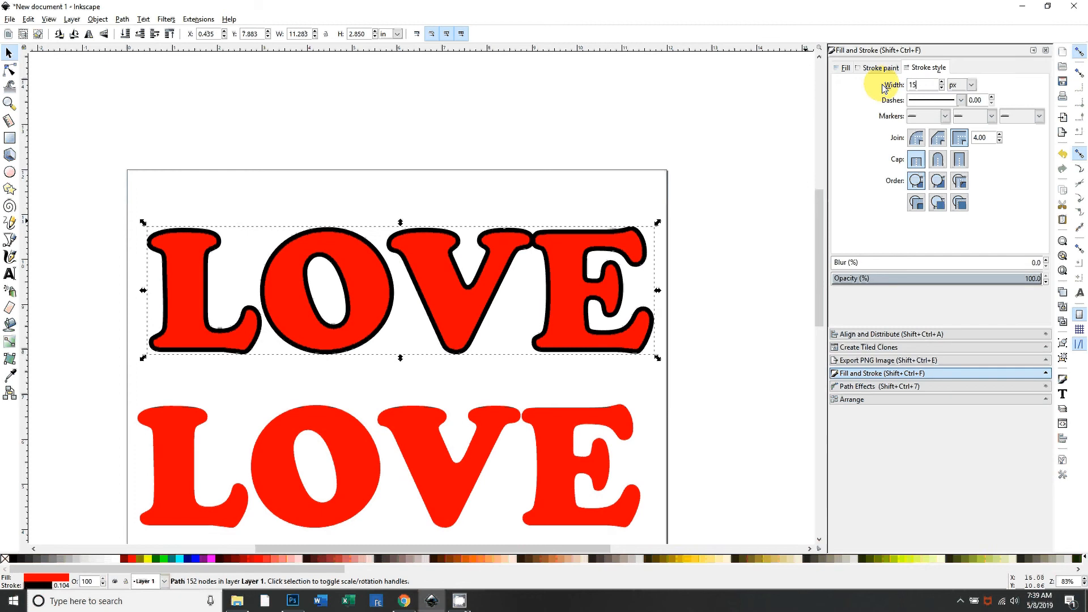
{"action": "key", "text": "Return"}
{"action": "left_click_drag", "start_coordinate": [462, 502], "coordinate": [465, 459]}
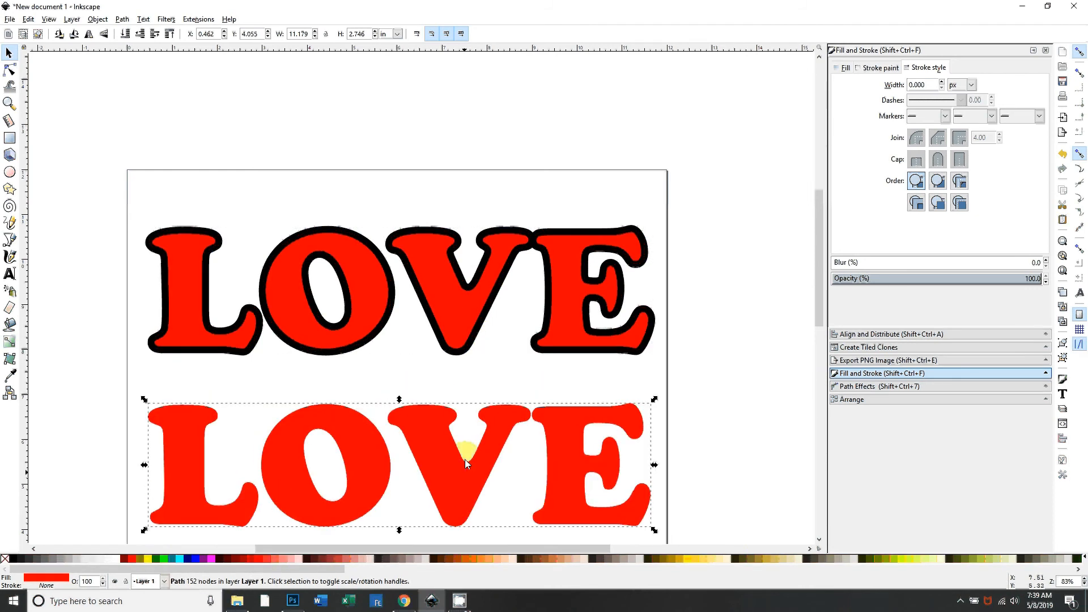
Step: Select the upper stroked LOVE lettering and view both words in Outline display mode
{"action": "left_click_drag", "start_coordinate": [412, 374], "coordinate": [442, 356]}
{"action": "left_click", "coordinate": [503, 313]}
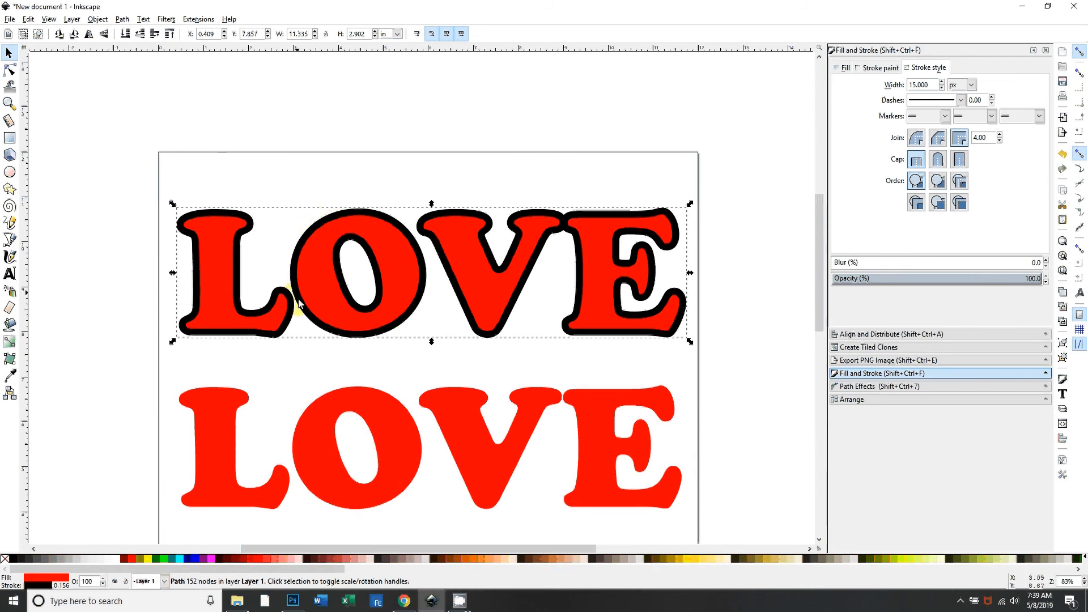
{"action": "left_click", "coordinate": [48, 19]}
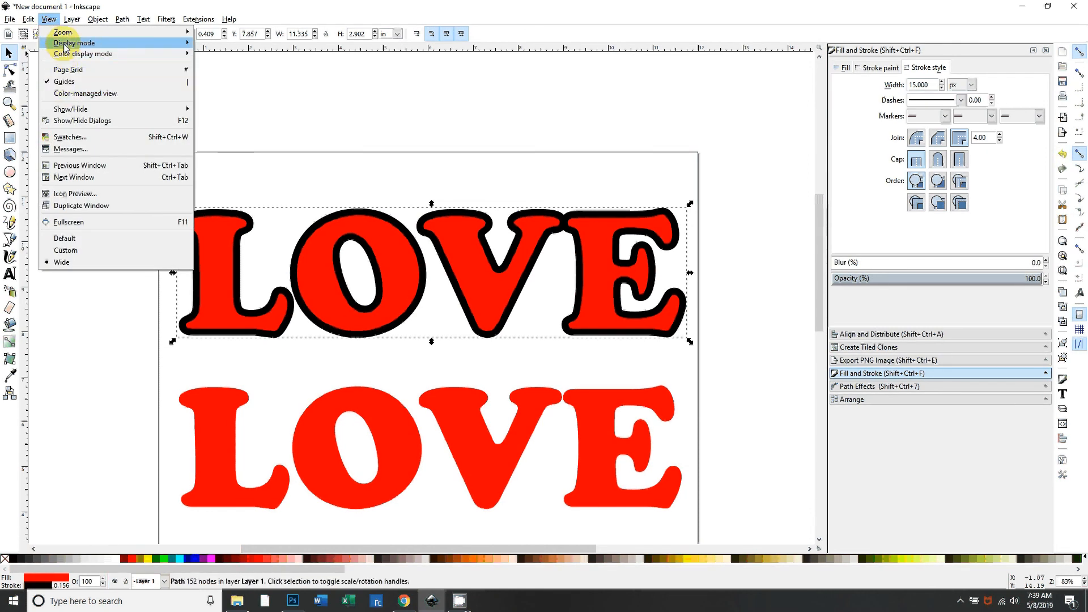
{"action": "mouse_move", "coordinate": [185, 43]}
{"action": "left_click", "coordinate": [221, 78]}
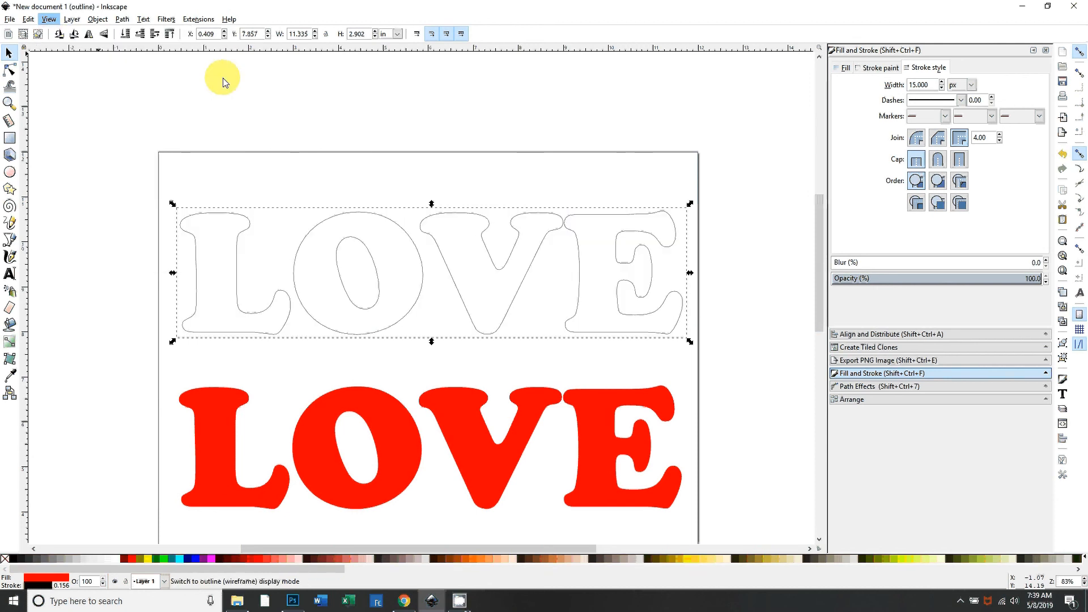
{"action": "key", "text": "plus"}
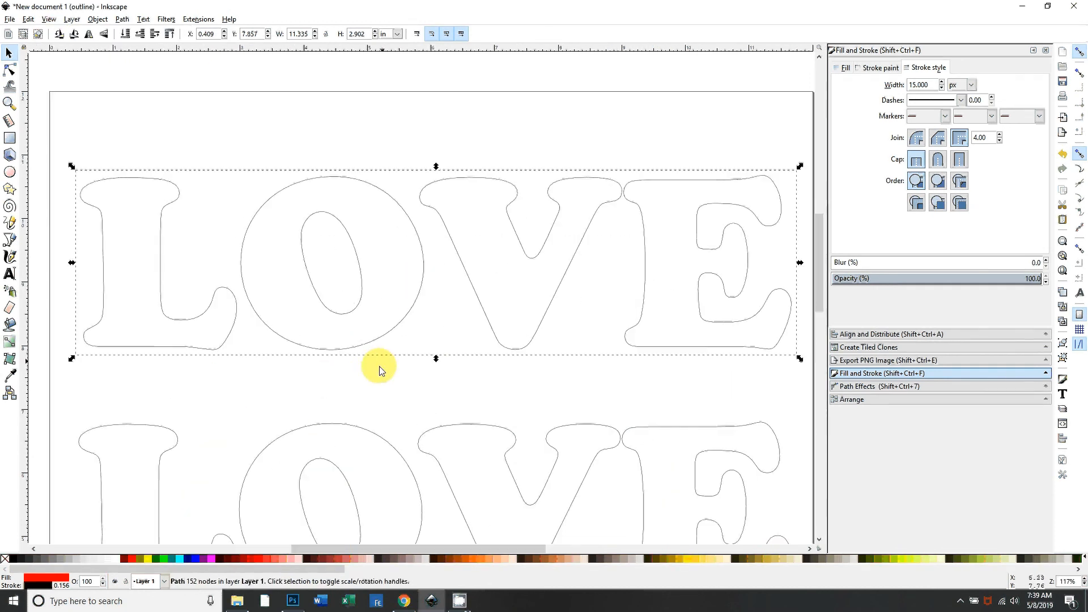
{"action": "scroll", "coordinate": [316, 421], "scroll_direction": "down", "scroll_amount": 3}
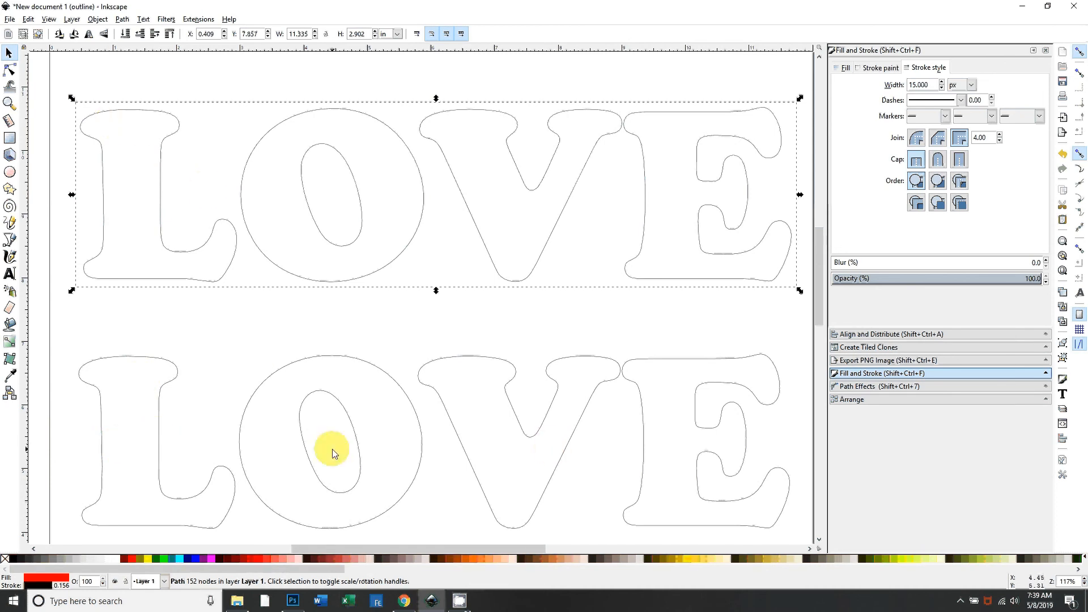
Step: Return the canvas to Normal display mode
{"action": "left_click", "coordinate": [98, 19]}
{"action": "mouse_move", "coordinate": [51, 20]}
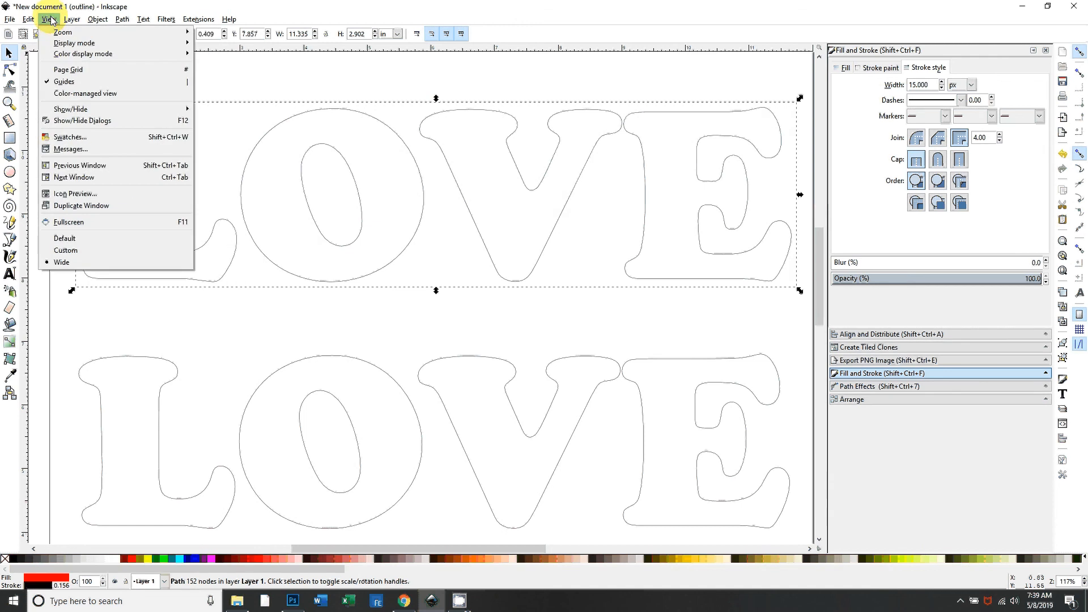
{"action": "mouse_move", "coordinate": [58, 43]}
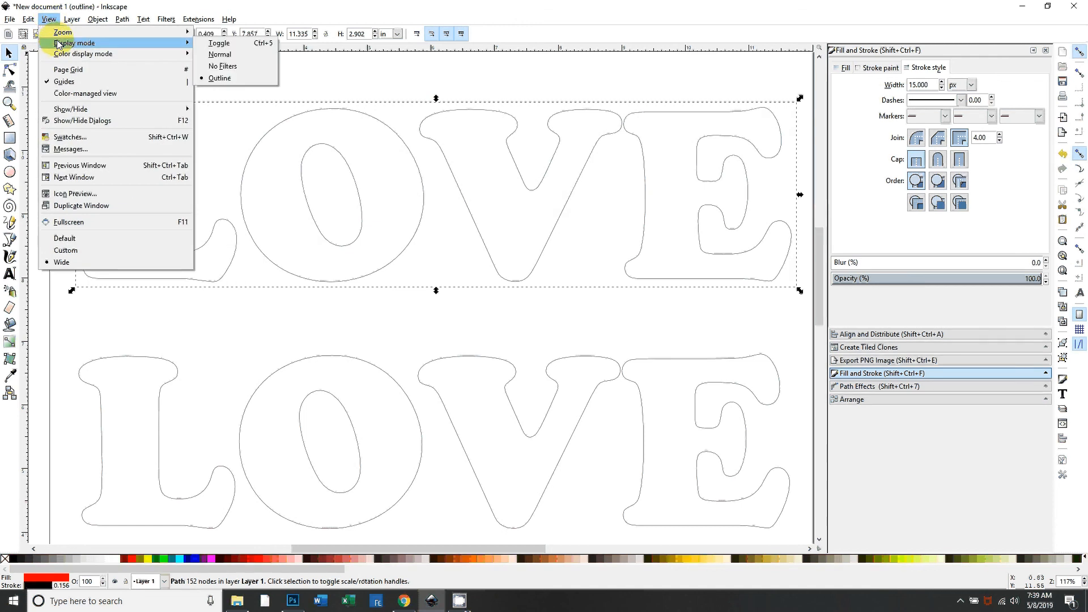
{"action": "left_click", "coordinate": [220, 55]}
{"action": "key", "text": "minus"}
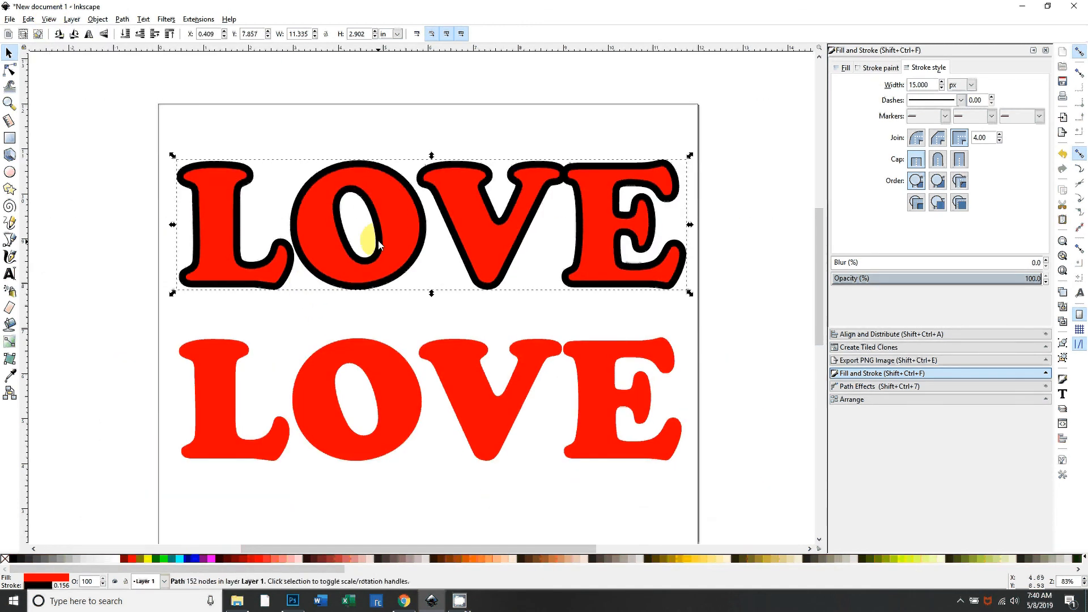
Step: Move the upper LOVE lettering to about X 0.308, Y 8.134 in and convert its stroke to a path
{"action": "left_click_drag", "start_coordinate": [417, 258], "coordinate": [410, 244]}
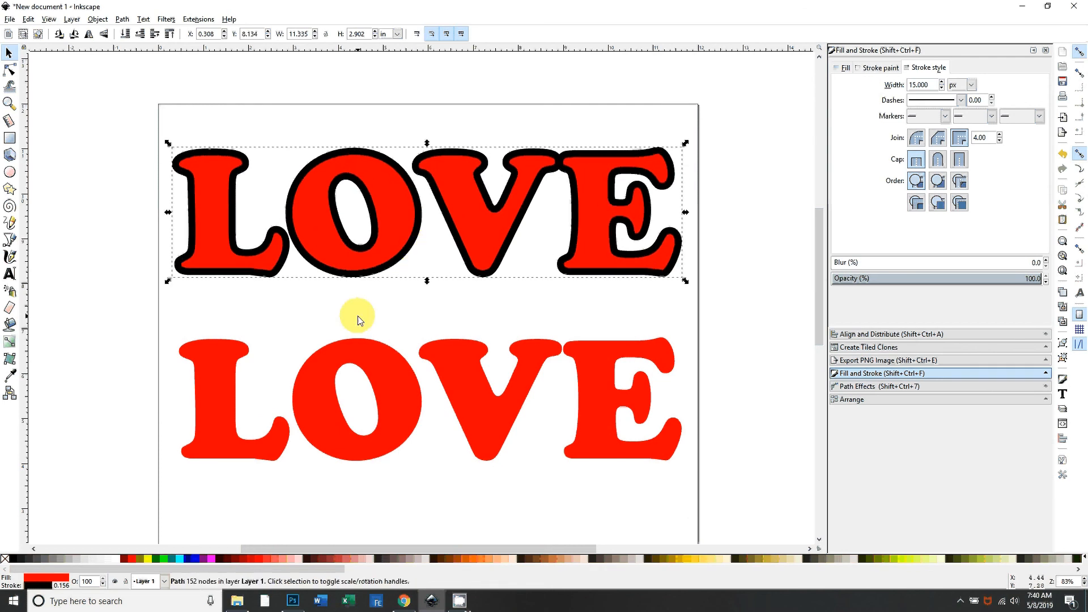
{"action": "left_click", "coordinate": [122, 20]}
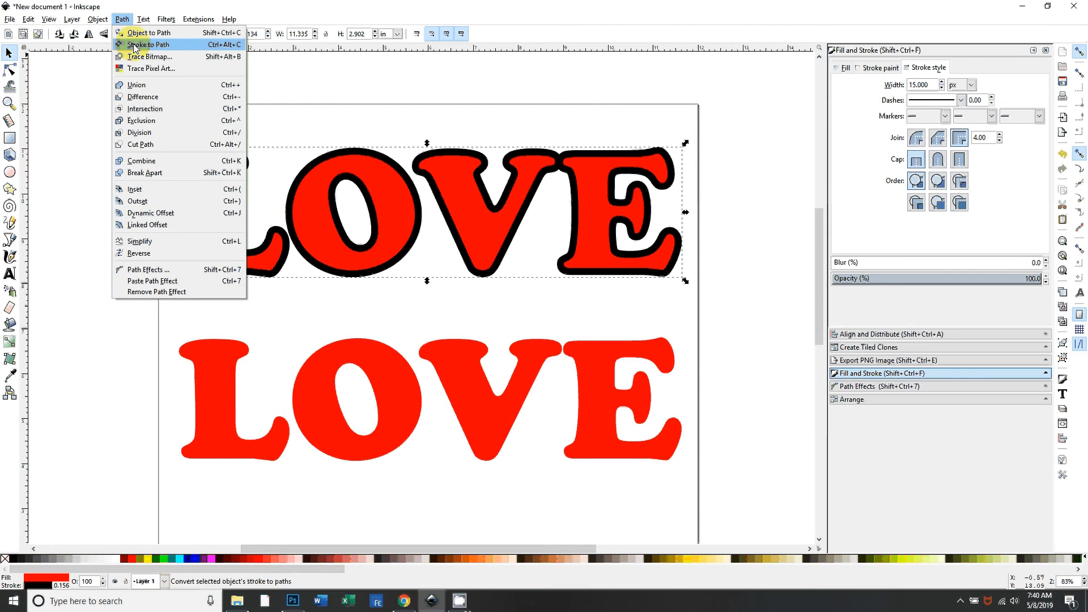
{"action": "left_click", "coordinate": [132, 46]}
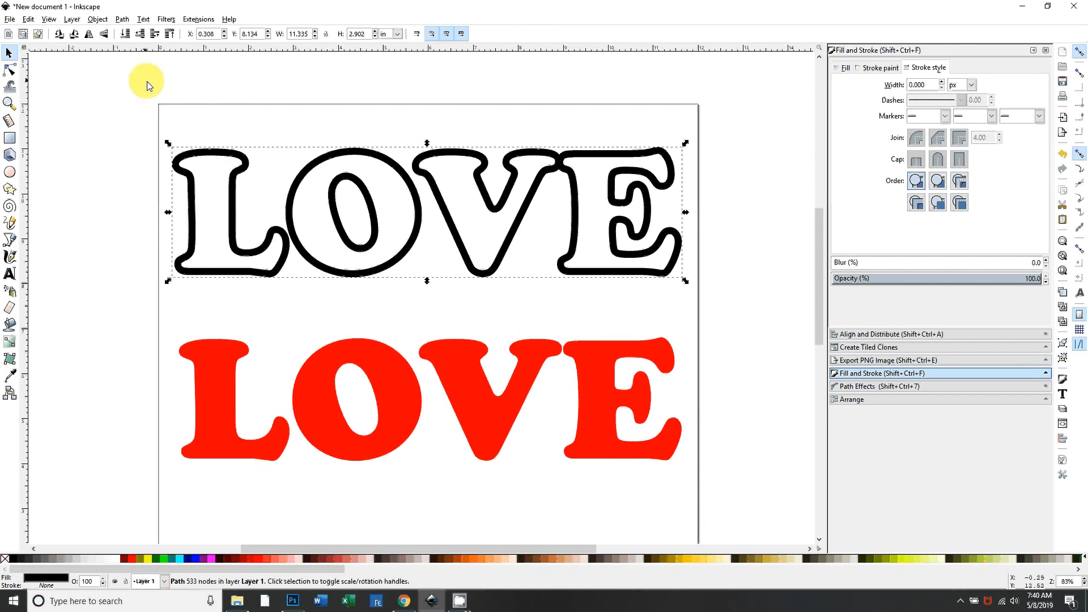
Step: Switch to Outline display mode and examine the double contours of the converted upper LOVE lettering
{"action": "left_click", "coordinate": [49, 21]}
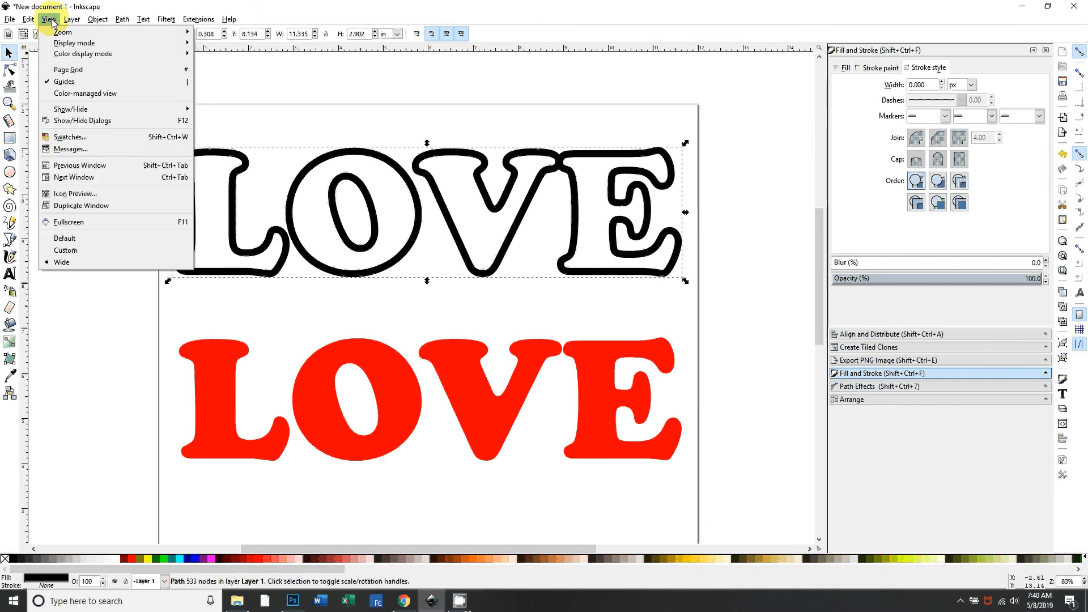
{"action": "mouse_move", "coordinate": [73, 43]}
{"action": "left_click", "coordinate": [224, 79]}
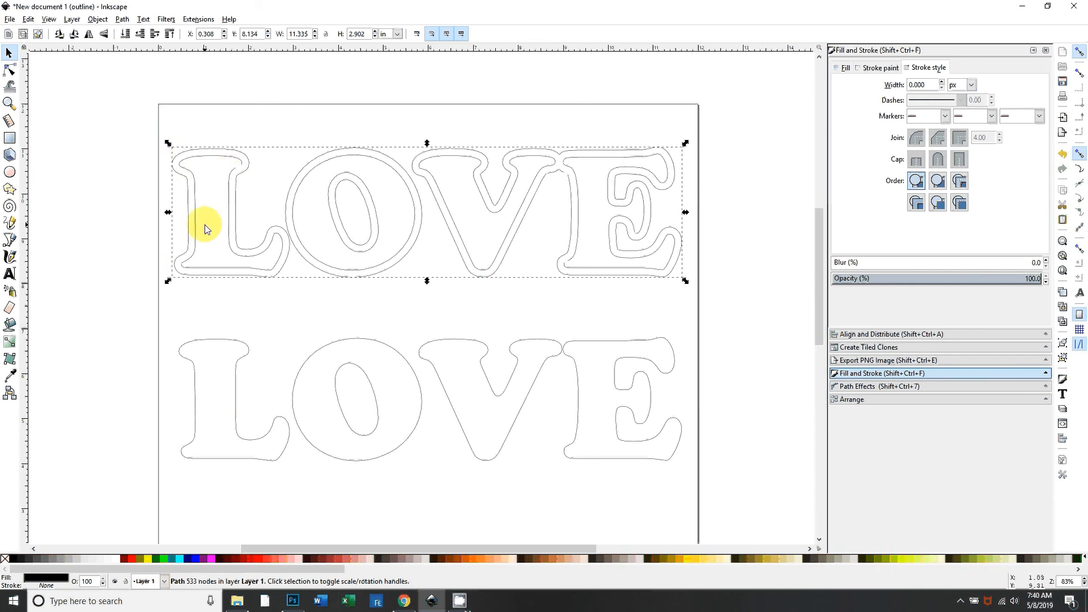
{"action": "scroll", "coordinate": [205, 229], "scroll_direction": "up", "scroll_amount": 3}
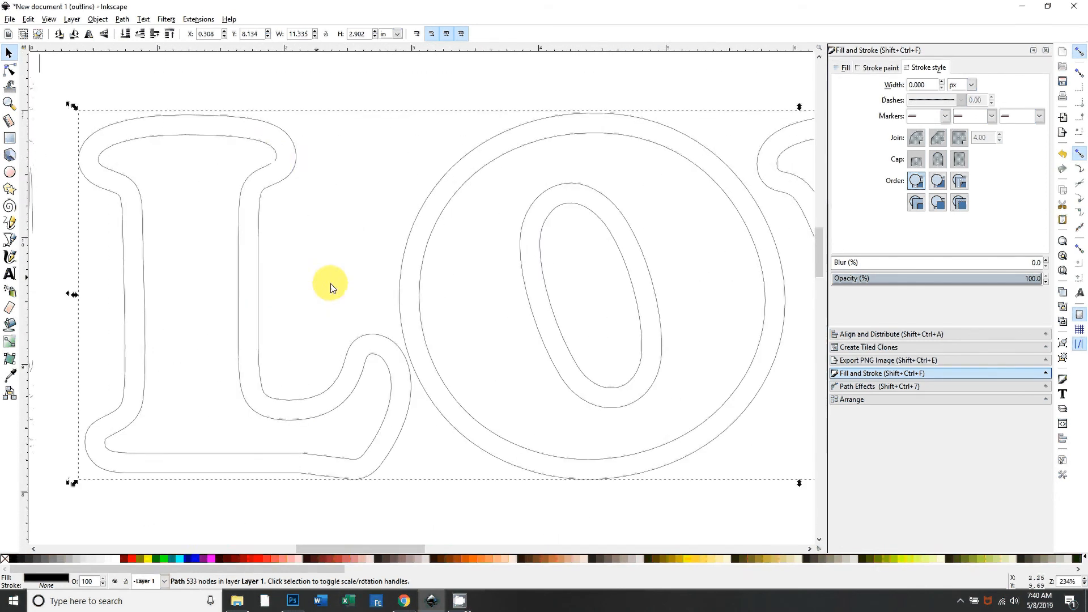
{"action": "left_click_drag", "start_coordinate": [331, 283], "coordinate": [342, 288]}
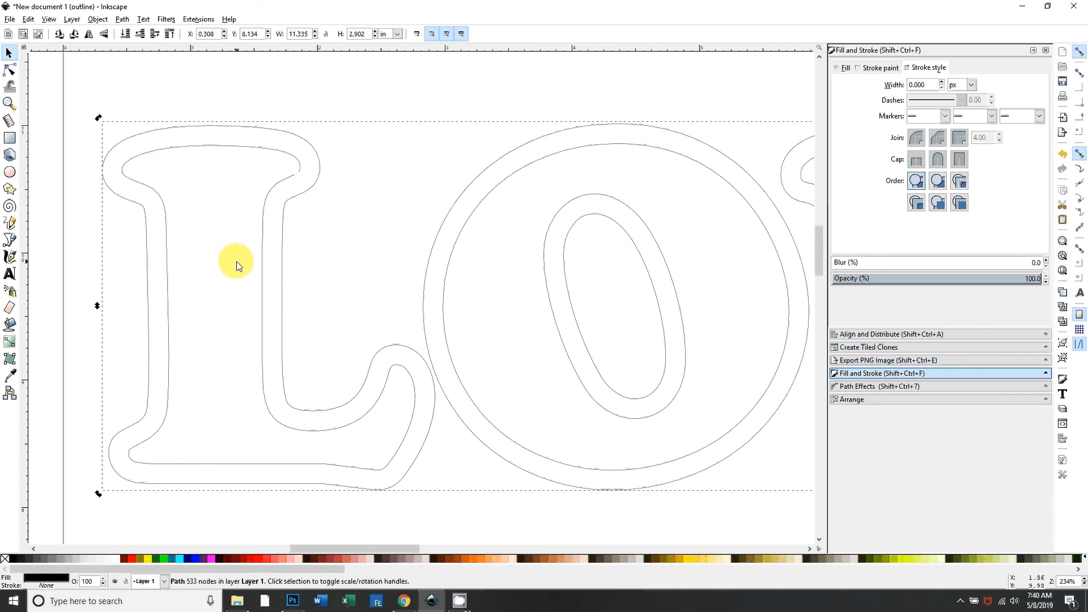
{"action": "scroll", "coordinate": [237, 257], "scroll_direction": "down", "scroll_amount": 3}
{"action": "left_click_drag", "start_coordinate": [392, 300], "coordinate": [287, 260]}
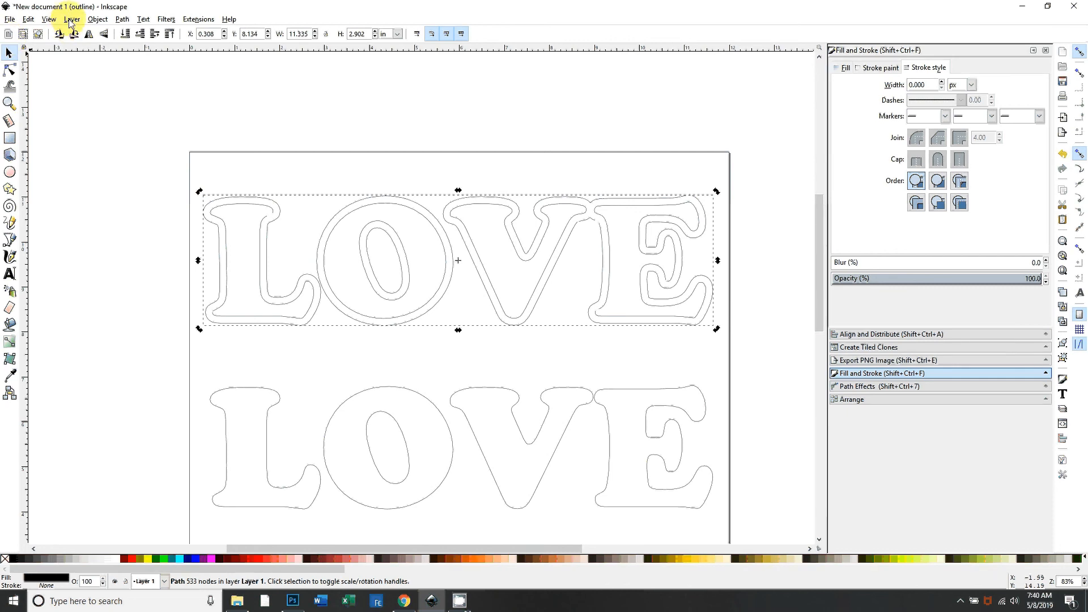
Step: Restore Normal display mode to show the black outline and the red lettering in color
{"action": "left_click", "coordinate": [49, 20]}
{"action": "mouse_move", "coordinate": [74, 43]}
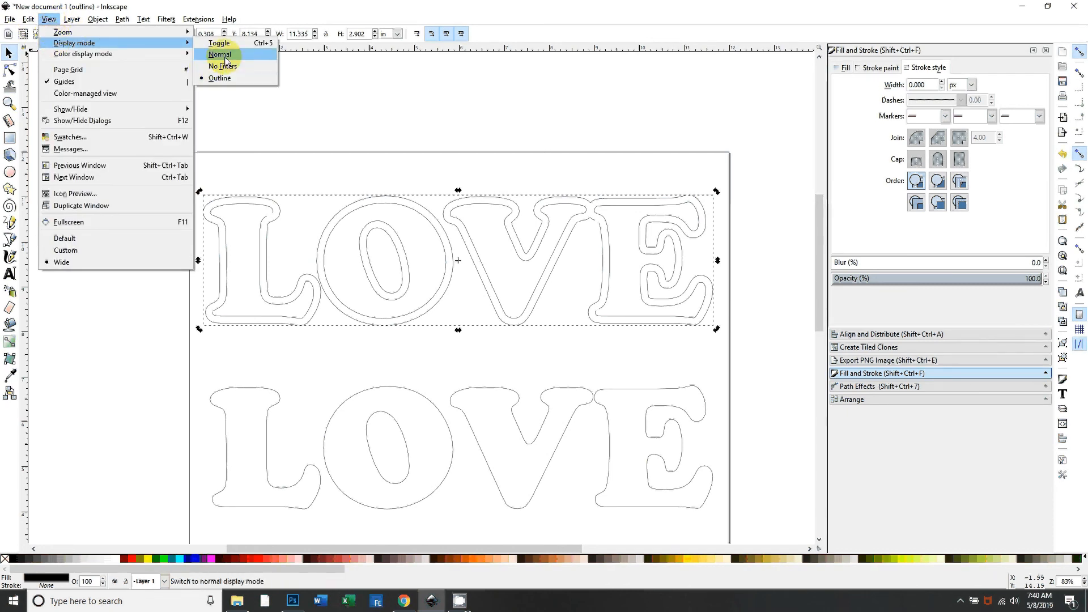
{"action": "left_click", "coordinate": [218, 46]}
Step: Test-fit the red LOVE lettering over the black outline and move it back below to about X 0.311, Y 4.042 in
{"action": "scroll", "coordinate": [388, 372], "scroll_direction": "down", "scroll_amount": 3}
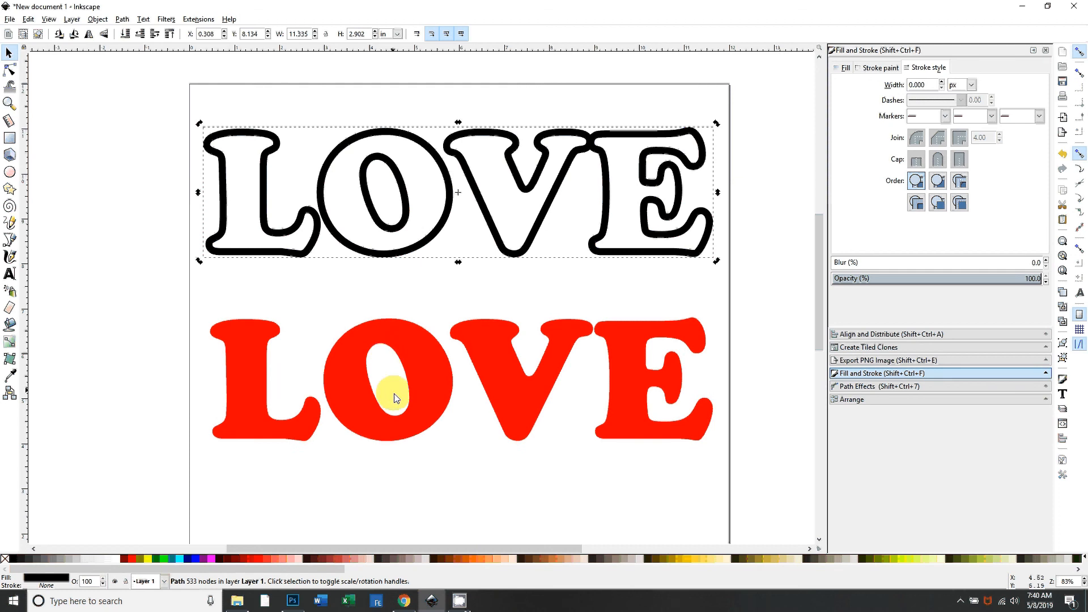
{"action": "left_click_drag", "start_coordinate": [423, 431], "coordinate": [422, 233]}
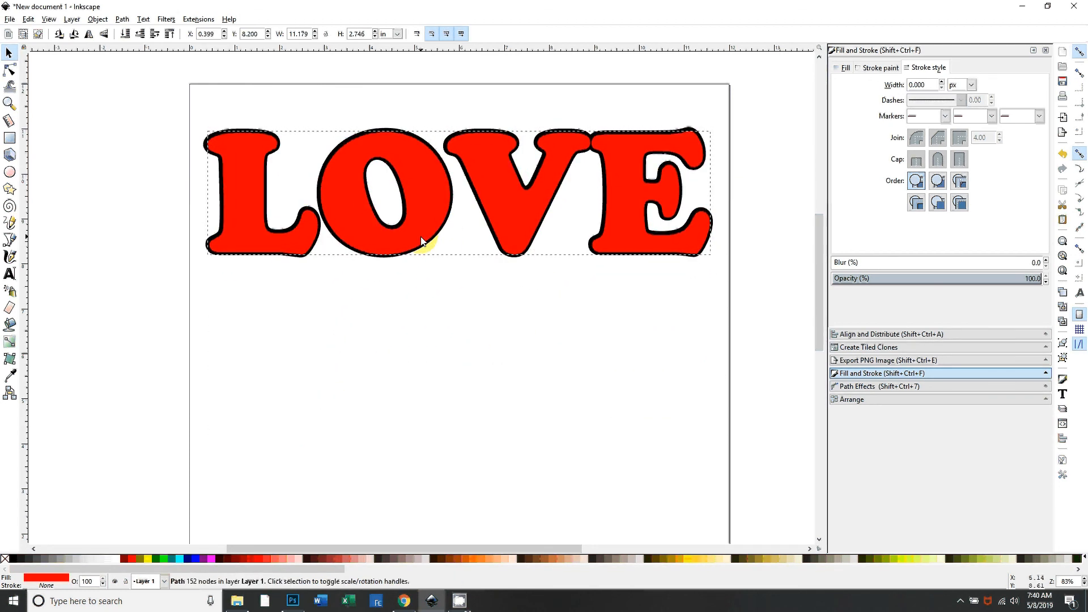
{"action": "left_click", "coordinate": [425, 203]}
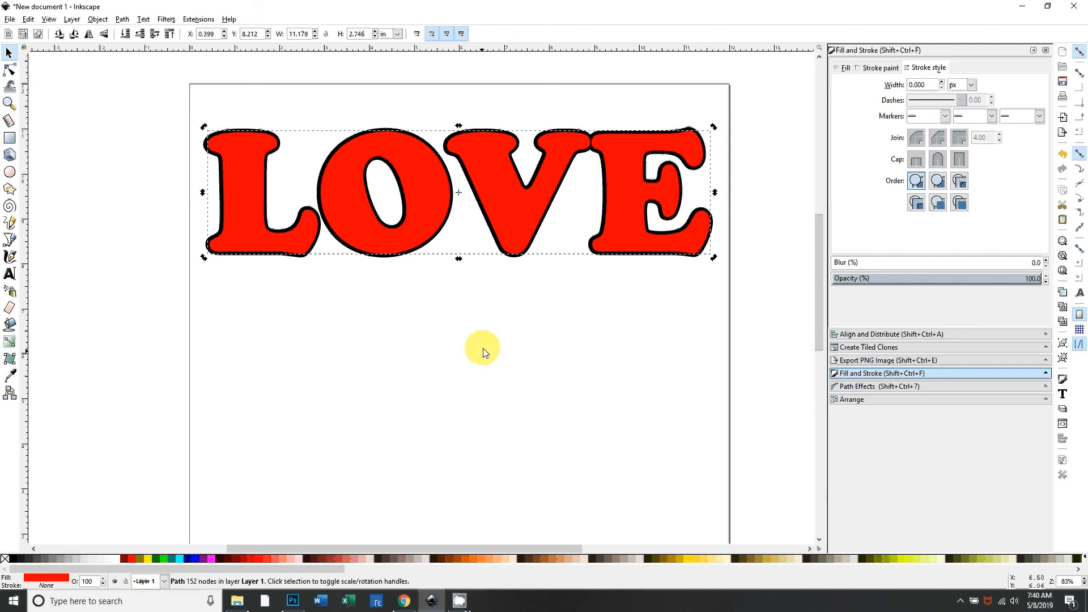
{"action": "scroll", "coordinate": [484, 351], "scroll_direction": "up", "scroll_amount": 1}
{"action": "left_click_drag", "start_coordinate": [517, 196], "coordinate": [510, 417]}
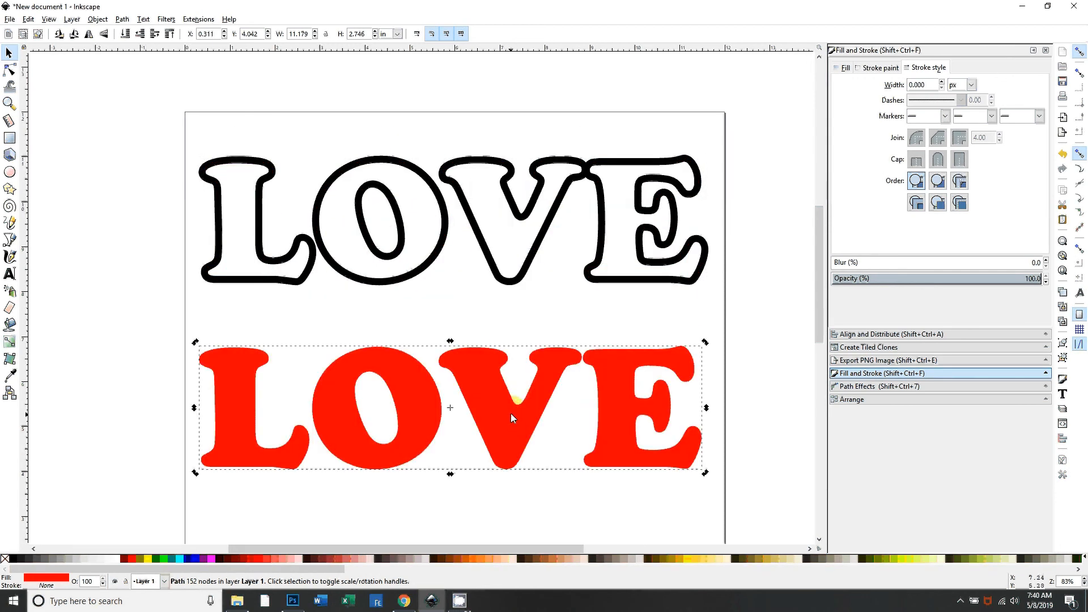
Step: Examine the black LOVE outline up close, letter by letter, including where the V and E meet
{"action": "key", "text": "plus"}
{"action": "key", "text": "plus"}
{"action": "left_click_drag", "start_coordinate": [525, 322], "coordinate": [328, 511]}
{"action": "key", "text": "plus"}
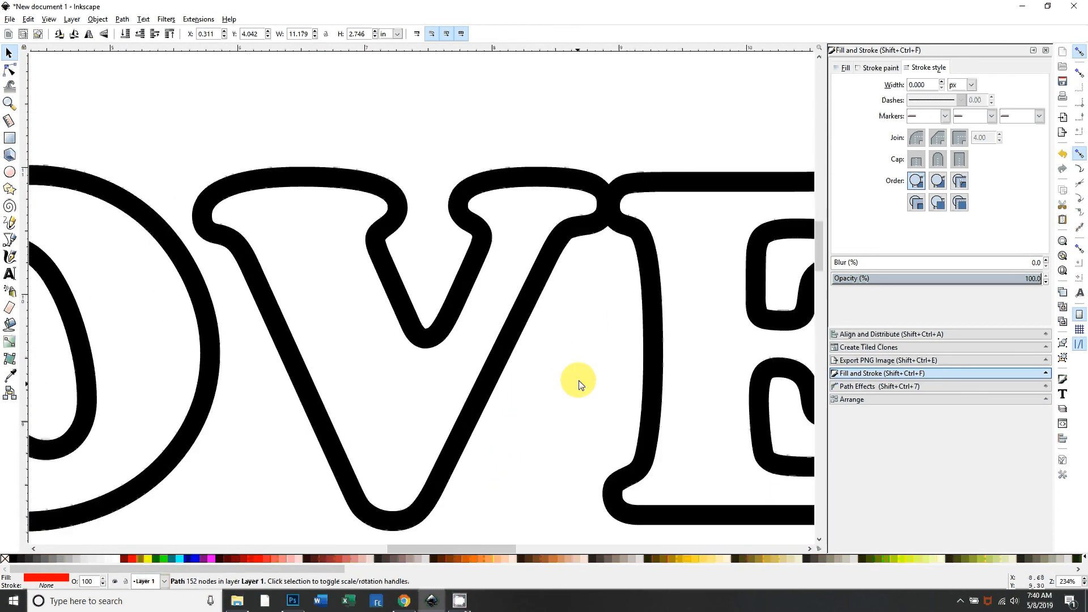
{"action": "left_click_drag", "start_coordinate": [579, 380], "coordinate": [347, 408]}
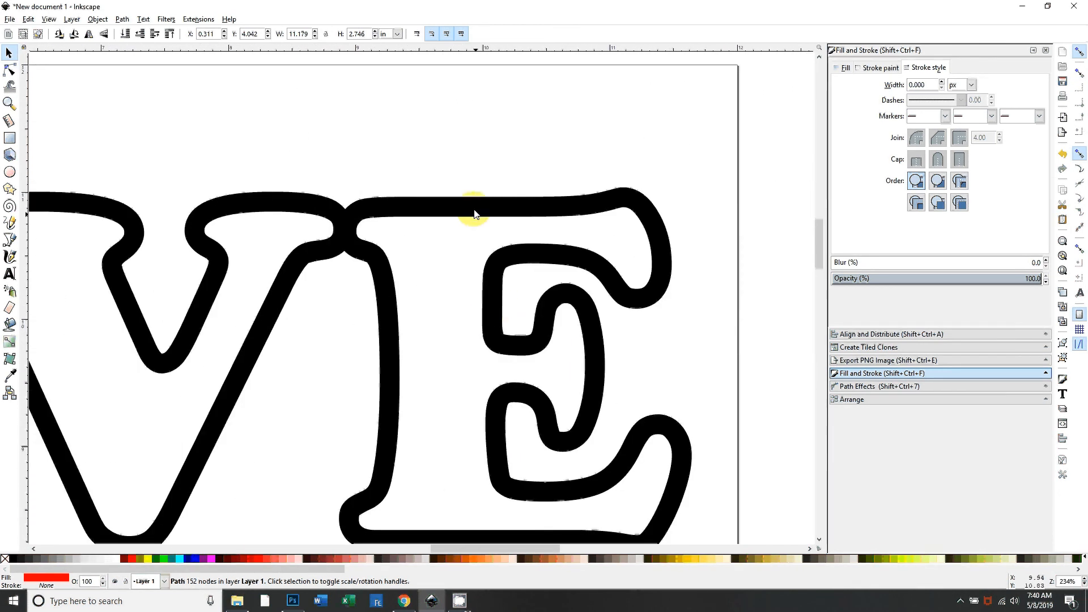
{"action": "left_click_drag", "start_coordinate": [301, 375], "coordinate": [417, 362]}
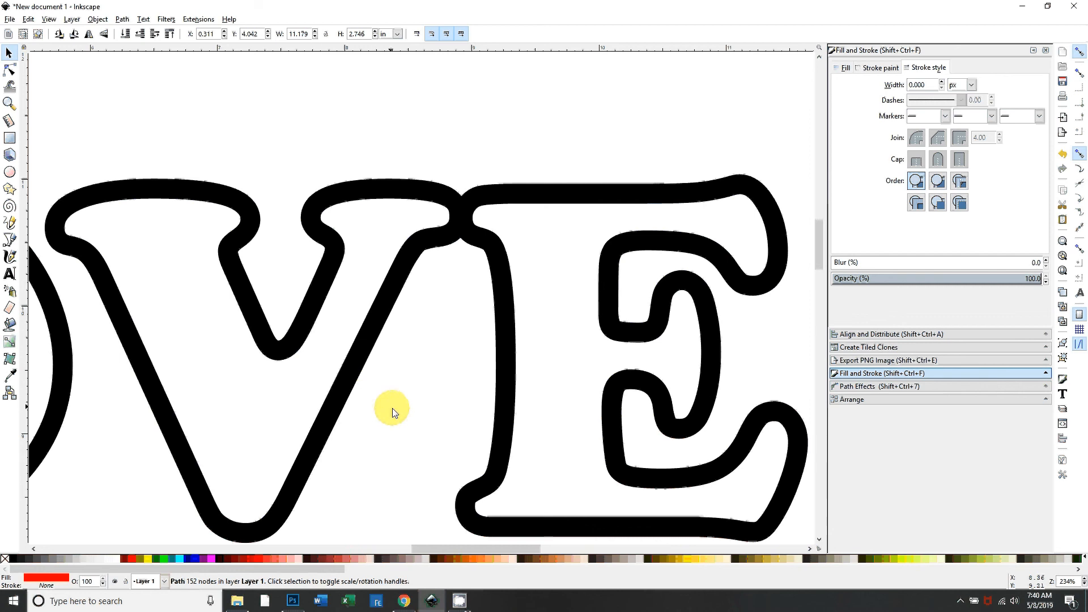
{"action": "left_click_drag", "start_coordinate": [392, 408], "coordinate": [461, 393]}
{"action": "left_click_drag", "start_coordinate": [341, 372], "coordinate": [485, 355]}
{"action": "left_click_drag", "start_coordinate": [282, 362], "coordinate": [492, 349]}
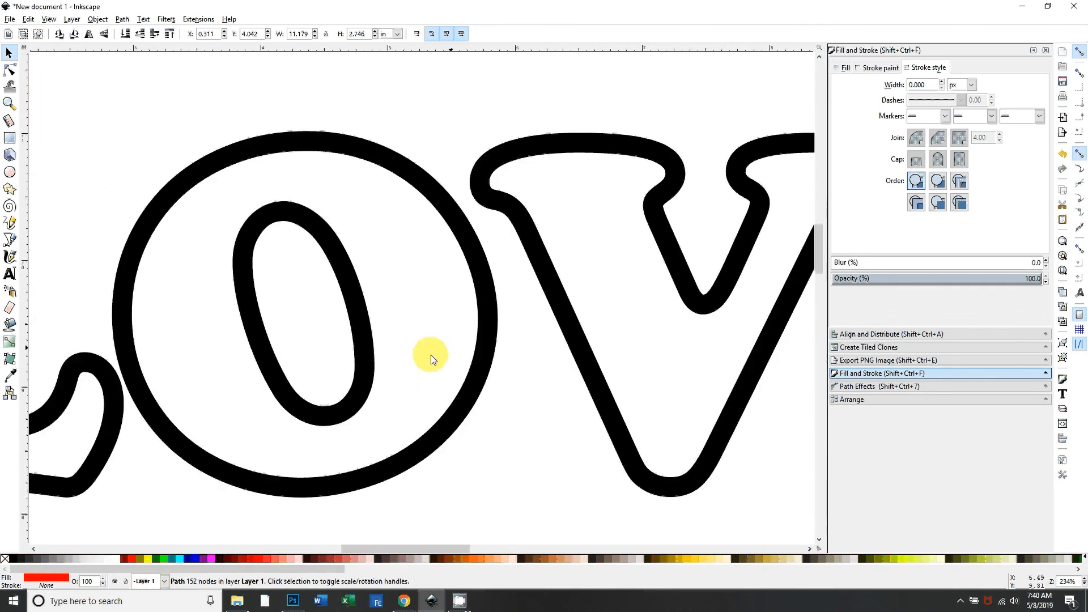
{"action": "left_click_drag", "start_coordinate": [227, 389], "coordinate": [534, 340]}
{"action": "left_click_drag", "start_coordinate": [352, 350], "coordinate": [352, 437]}
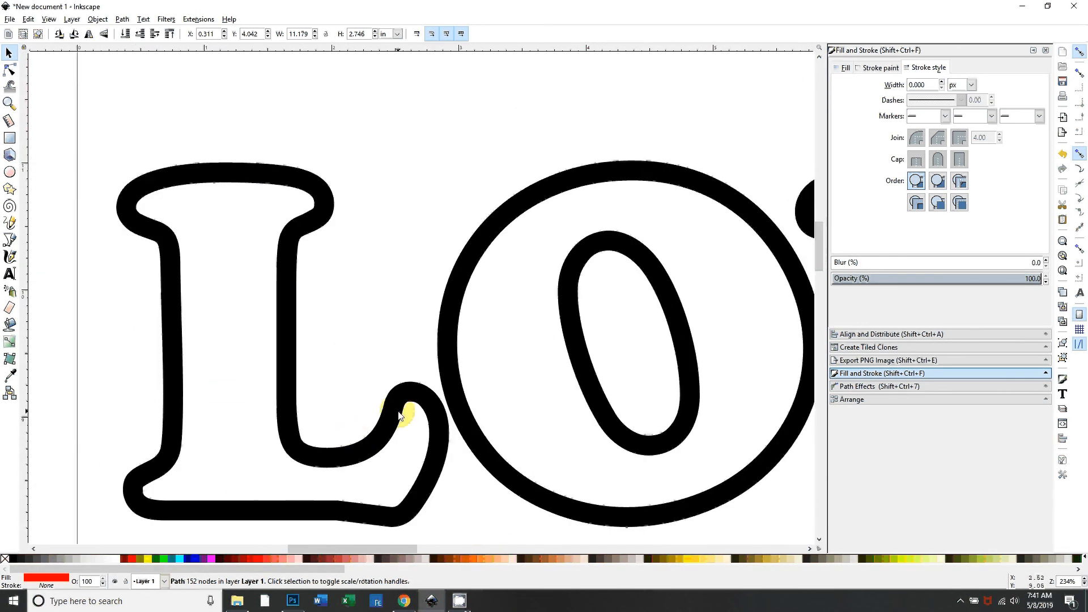
{"action": "key", "text": "plus"}
{"action": "left_click_drag", "start_coordinate": [512, 382], "coordinate": [479, 381]}
{"action": "key", "text": "minus"}
{"action": "key", "text": "minus"}
{"action": "key", "text": "minus"}
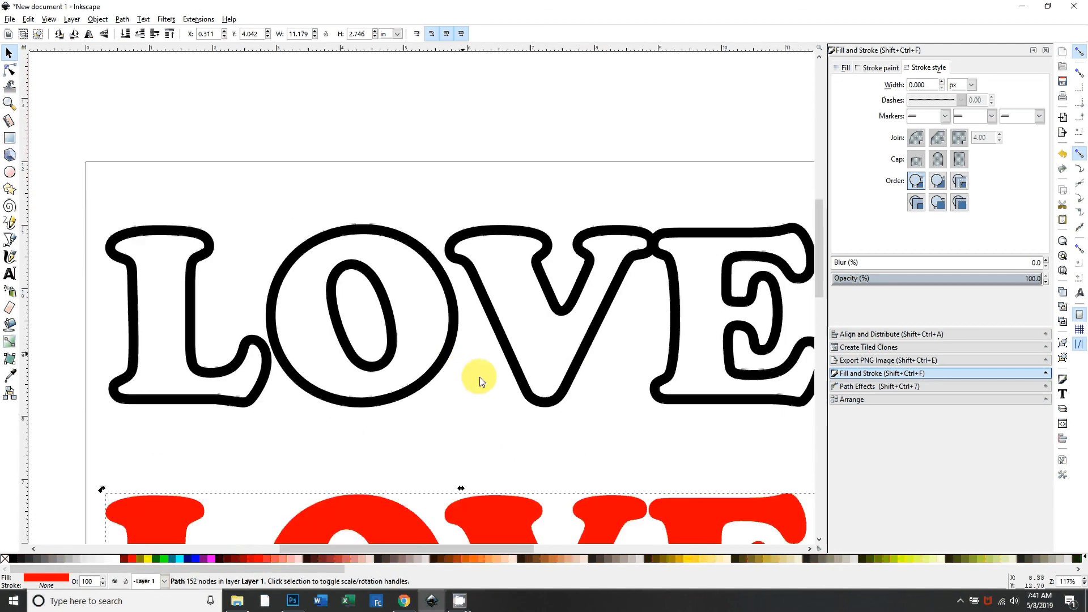
{"action": "left_click_drag", "start_coordinate": [582, 376], "coordinate": [546, 355]}
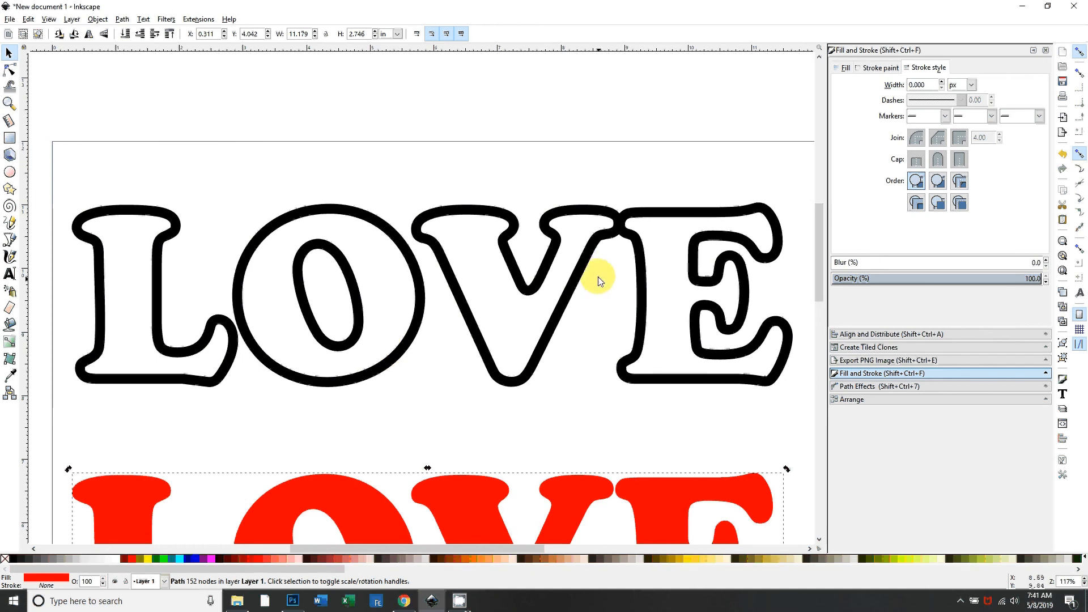
{"action": "key", "text": "plus"}
{"action": "key", "text": "minus"}
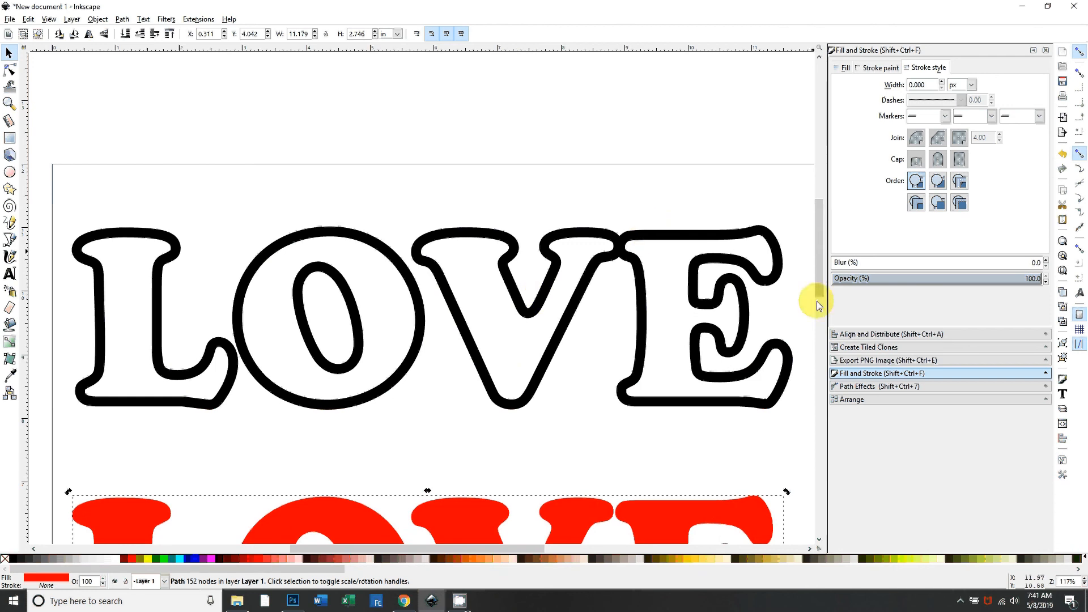
{"action": "scroll", "coordinate": [477, 465], "scroll_direction": "down", "scroll_amount": 4}
{"action": "scroll", "coordinate": [433, 462], "scroll_direction": "up", "scroll_amount": 3}
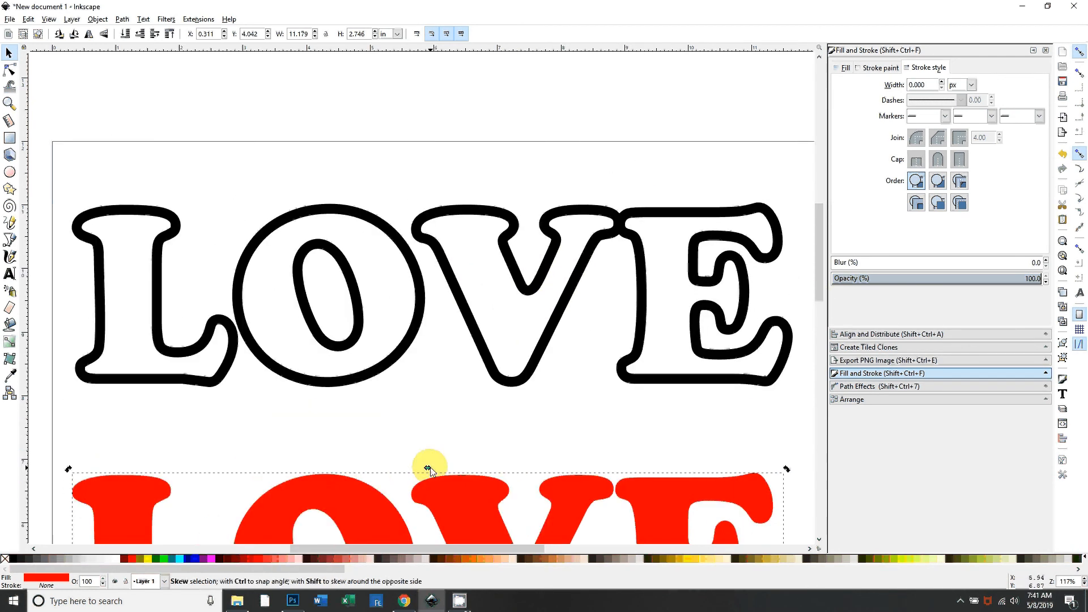
Step: Break apart the black LOVE outline path into separate pieces
{"action": "left_click", "coordinate": [413, 256]}
{"action": "left_click", "coordinate": [482, 331]}
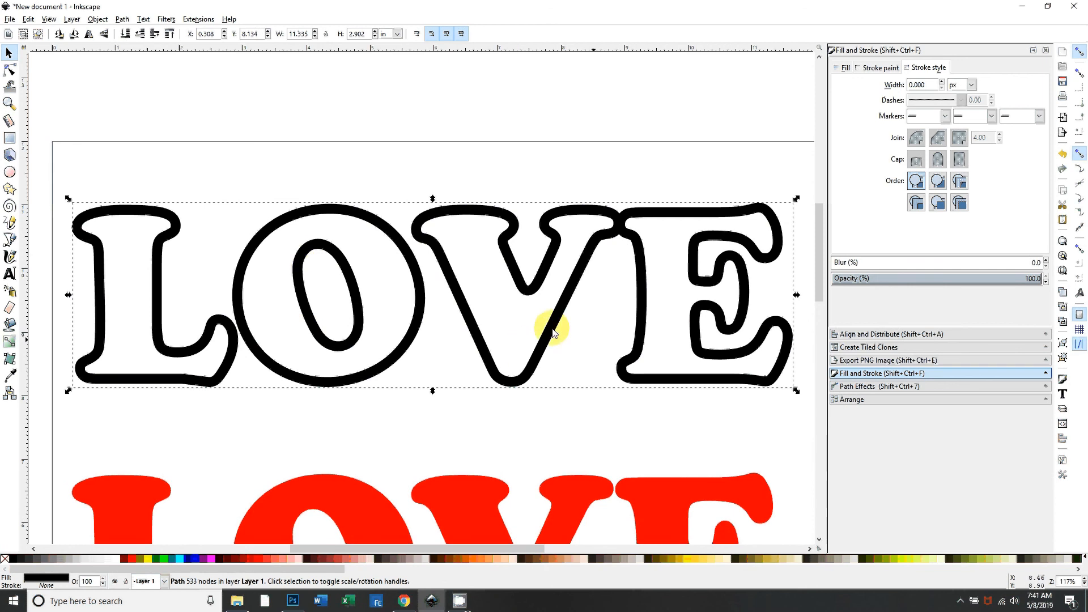
{"action": "left_click", "coordinate": [122, 19]}
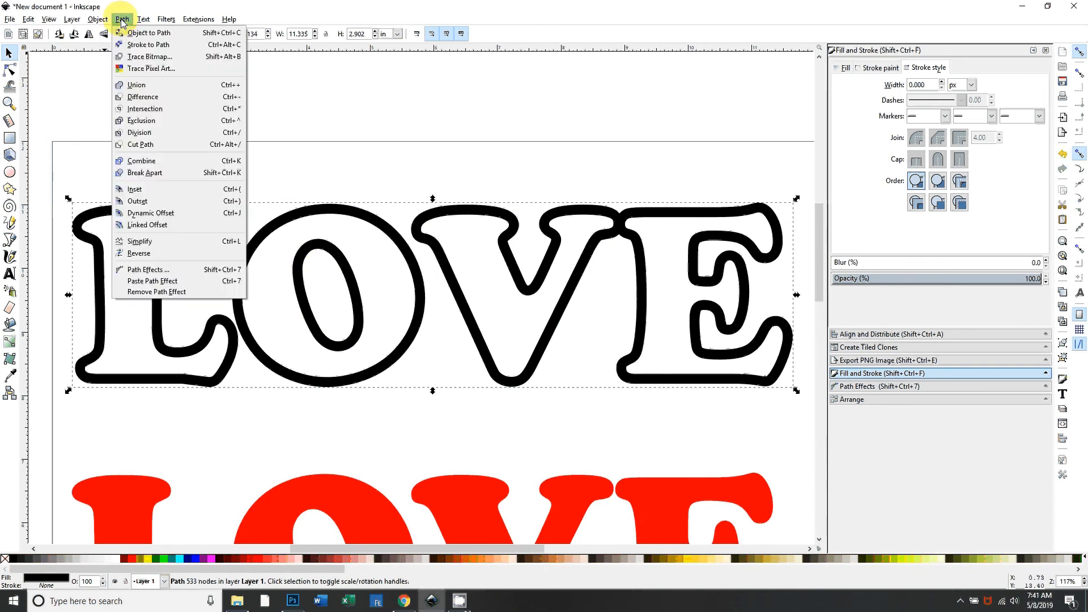
{"action": "left_click", "coordinate": [169, 182]}
{"action": "scroll", "coordinate": [496, 447], "scroll_direction": "down", "scroll_amount": 2}
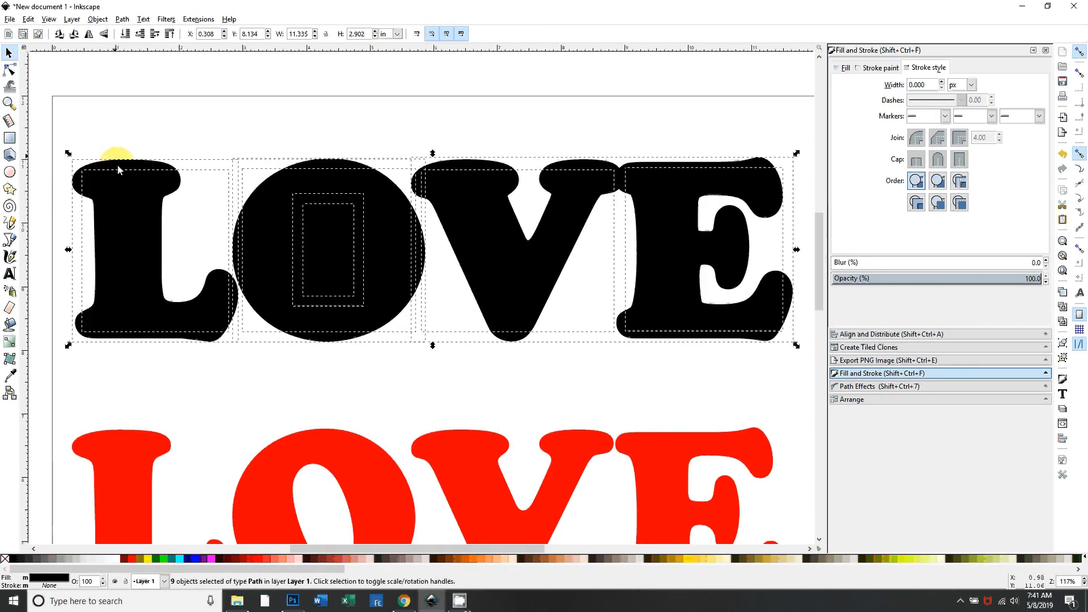
Step: Move the inner V piece out of the black lettering to about X 6.183, Y 7.038 in
{"action": "left_click", "coordinate": [238, 365]}
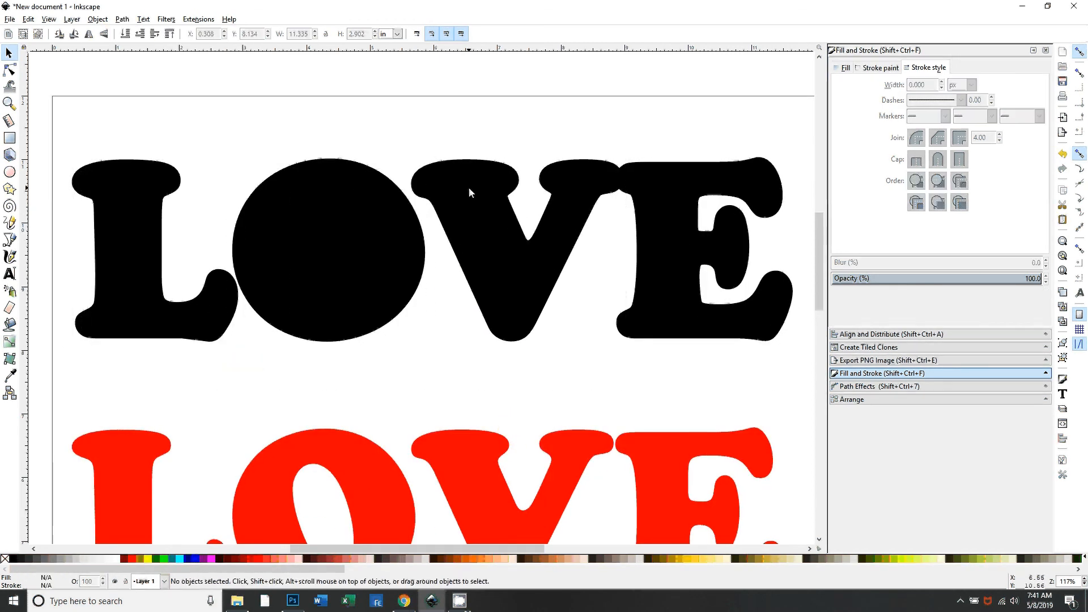
{"action": "left_click_drag", "start_coordinate": [468, 193], "coordinate": [501, 276]}
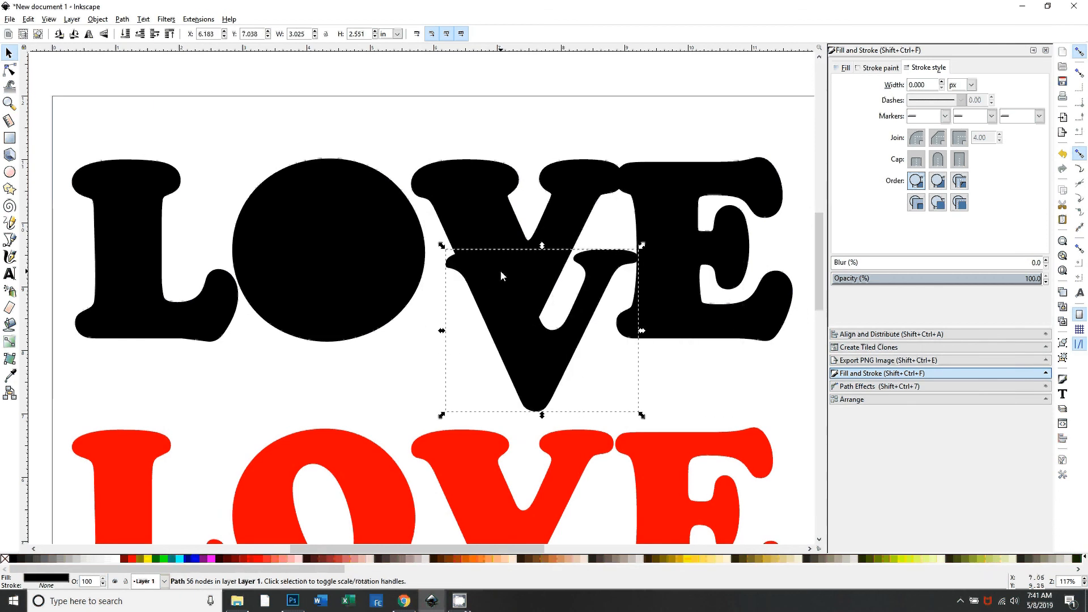
Step: Undo the move of the inner V piece and recolour the inner V and E pieces in light greys
{"action": "key", "text": "ctrl+z"}
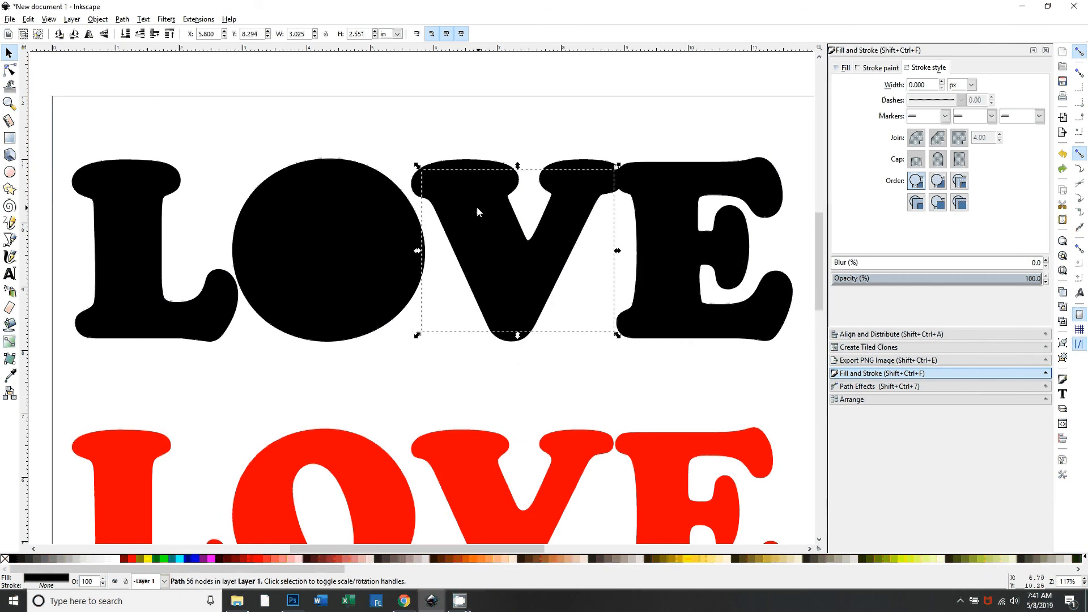
{"action": "left_click", "coordinate": [85, 559]}
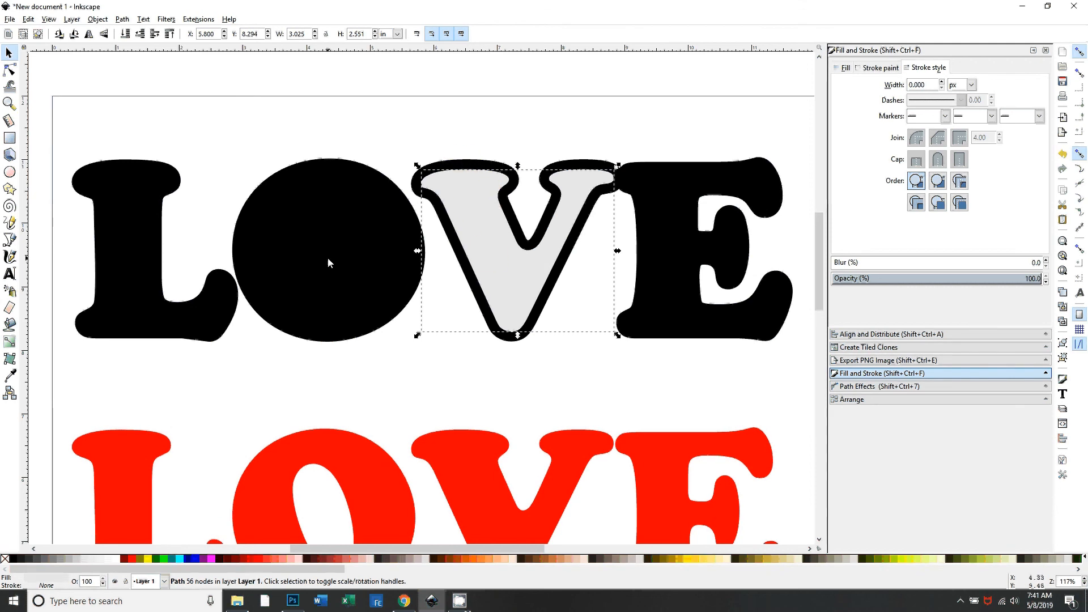
{"action": "left_click", "coordinate": [679, 229]}
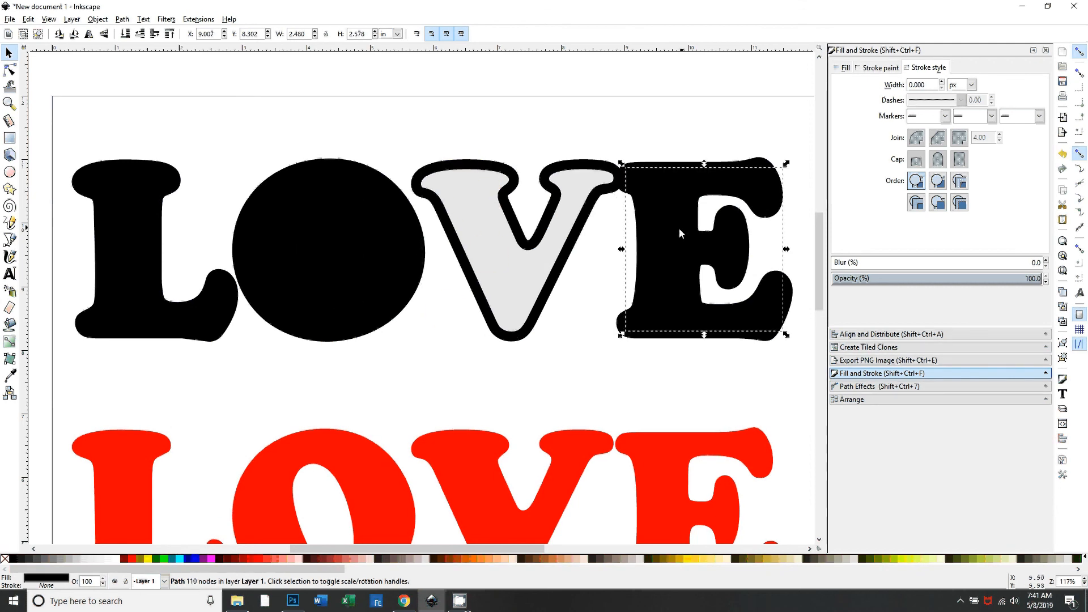
{"action": "left_click", "coordinate": [79, 560]}
{"action": "left_click", "coordinate": [305, 404]}
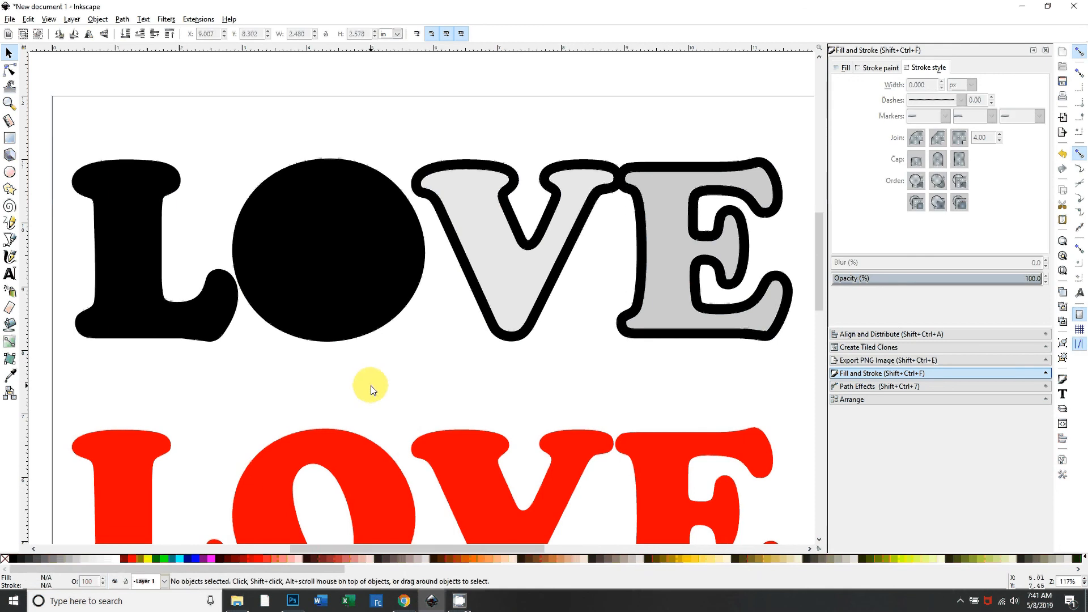
Step: Try moving the black L piece aside, and move the O's inner oval down to about X 3.716, Y 6.051 in
{"action": "key", "text": "minus"}
{"action": "left_click_drag", "start_coordinate": [121, 167], "coordinate": [309, 369]}
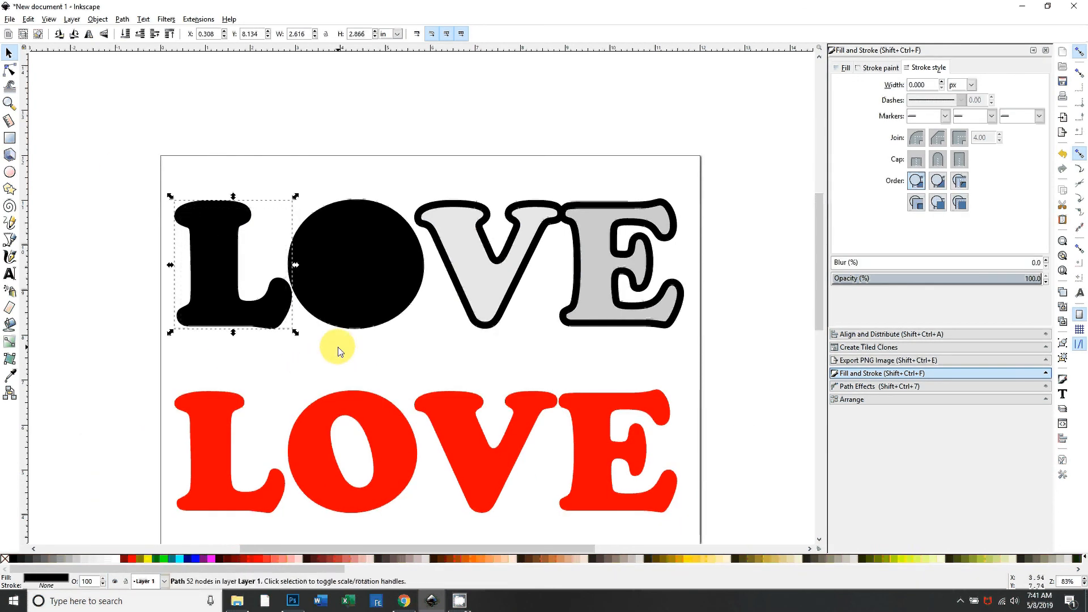
{"action": "left_click_drag", "start_coordinate": [224, 285], "coordinate": [97, 348]}
{"action": "key", "text": "ctrl+z"}
{"action": "left_click_drag", "start_coordinate": [359, 264], "coordinate": [358, 372]}
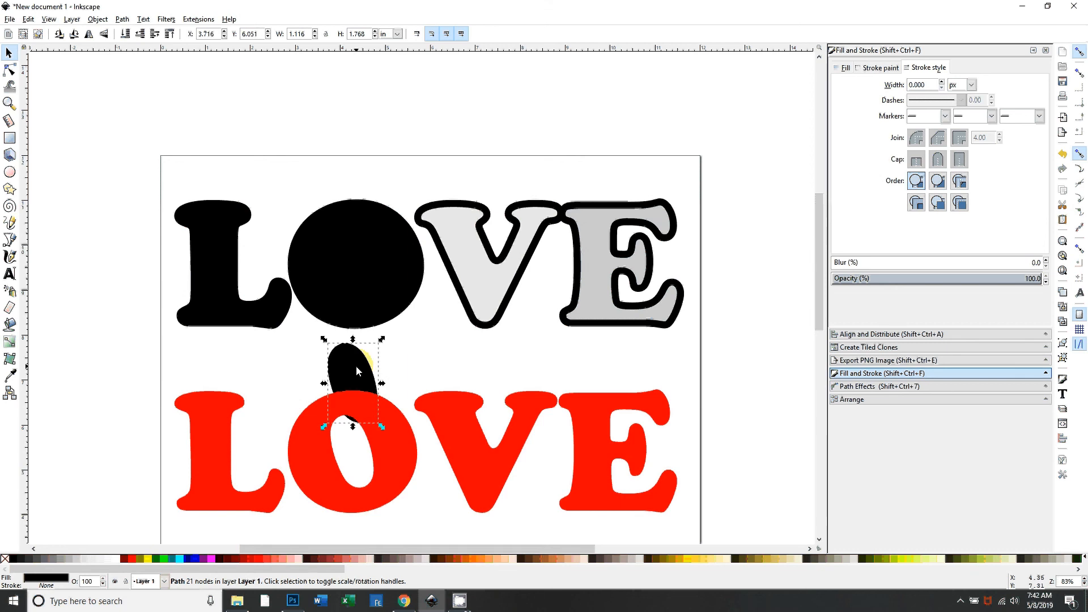
Step: Undo the oval move, the grey recolouring and the break-apart of the black LOVE outline
{"action": "key", "text": "ctrl+z"}
{"action": "key", "text": "ctrl+z"}
{"action": "key", "text": "ctrl+z"}
{"action": "key", "text": "ctrl+z"}
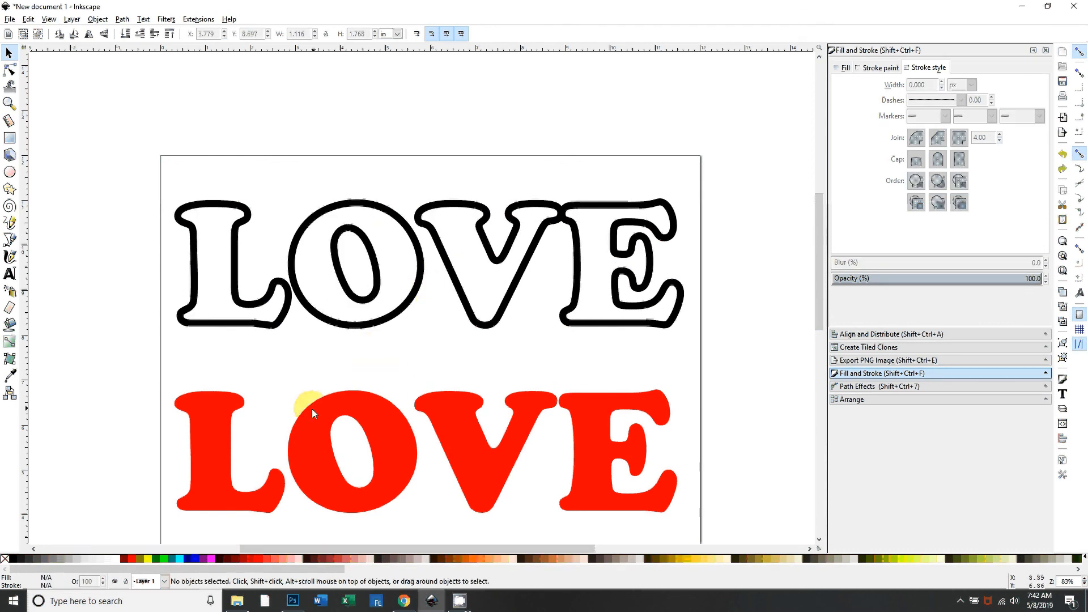
Step: Fill the empty oval centre of the outlined O with a red shape using the Paint Bucket
{"action": "key", "text": "plus"}
{"action": "key", "text": "plus"}
{"action": "left_click_drag", "start_coordinate": [457, 327], "coordinate": [210, 342]}
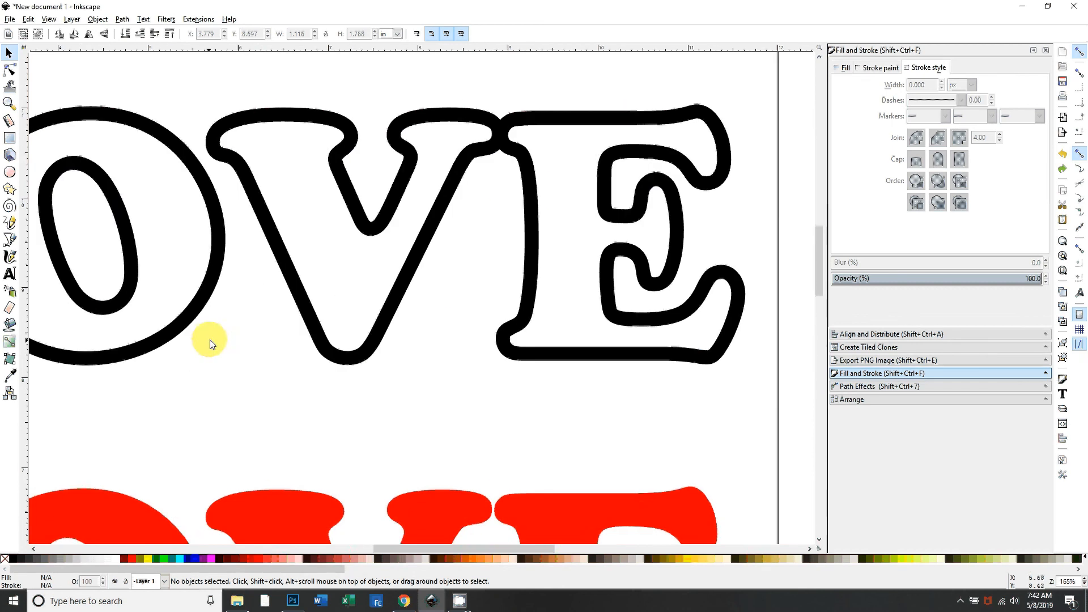
{"action": "left_click_drag", "start_coordinate": [281, 369], "coordinate": [536, 416]}
{"action": "scroll", "coordinate": [535, 420], "scroll_direction": "up", "scroll_amount": 1}
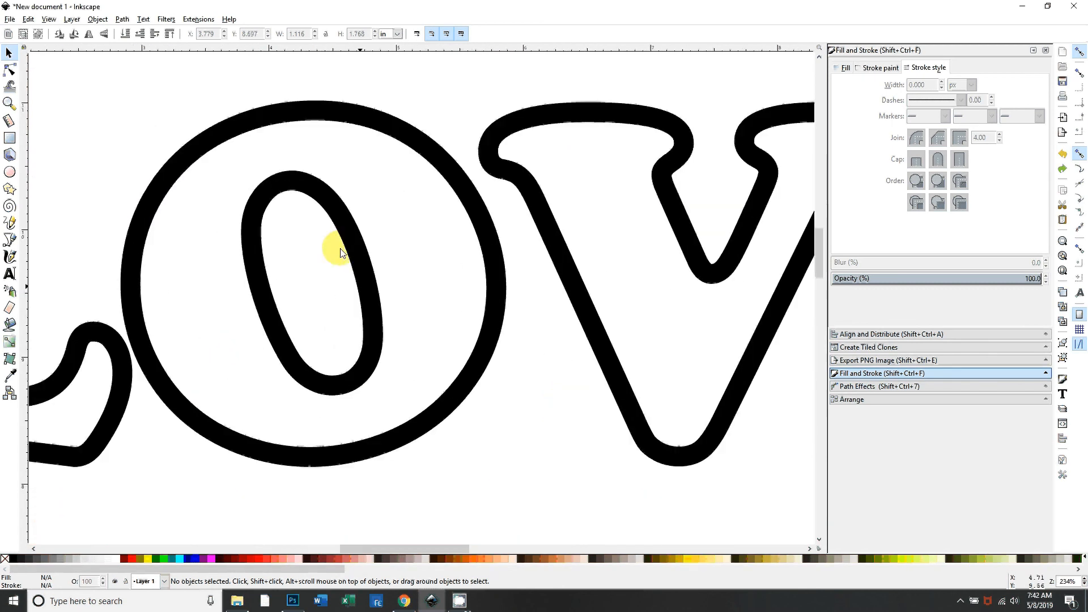
{"action": "scroll", "coordinate": [323, 348], "scroll_direction": "up", "scroll_amount": 2}
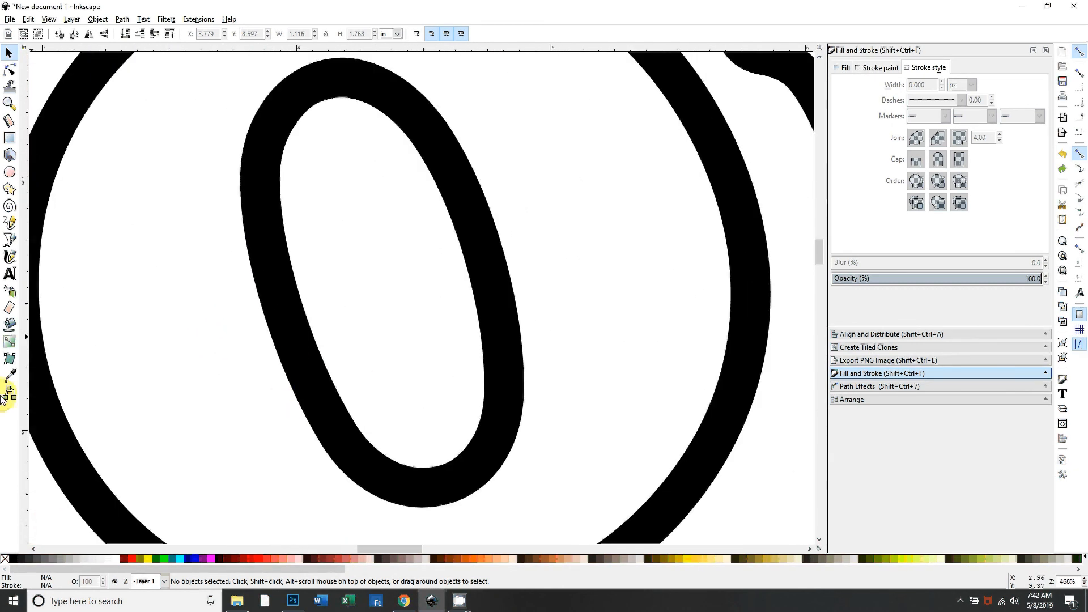
{"action": "left_click", "coordinate": [9, 324]}
{"action": "left_click", "coordinate": [359, 261]}
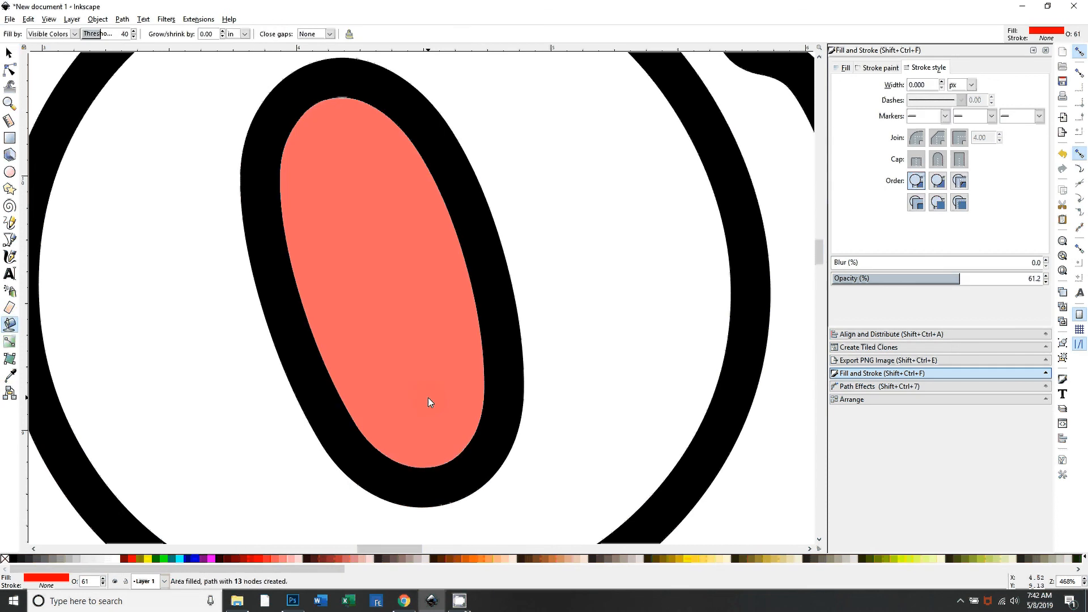
{"action": "scroll", "coordinate": [428, 396], "scroll_direction": "down", "scroll_amount": 5}
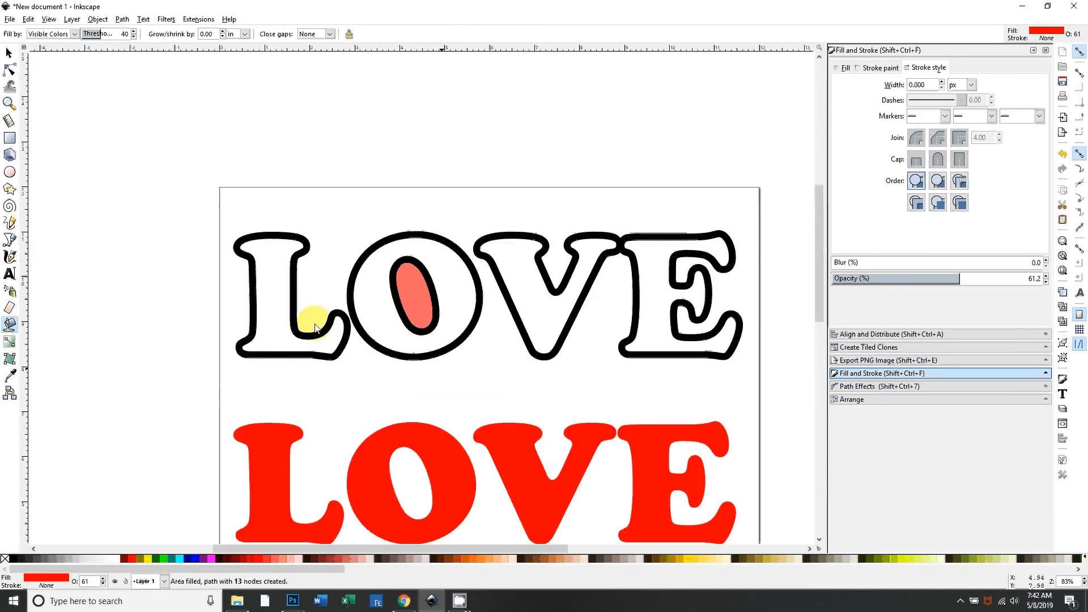
Step: Break apart the black LOVE outline path and unite its pieces into one solid black shape
{"action": "left_click", "coordinate": [8, 53]}
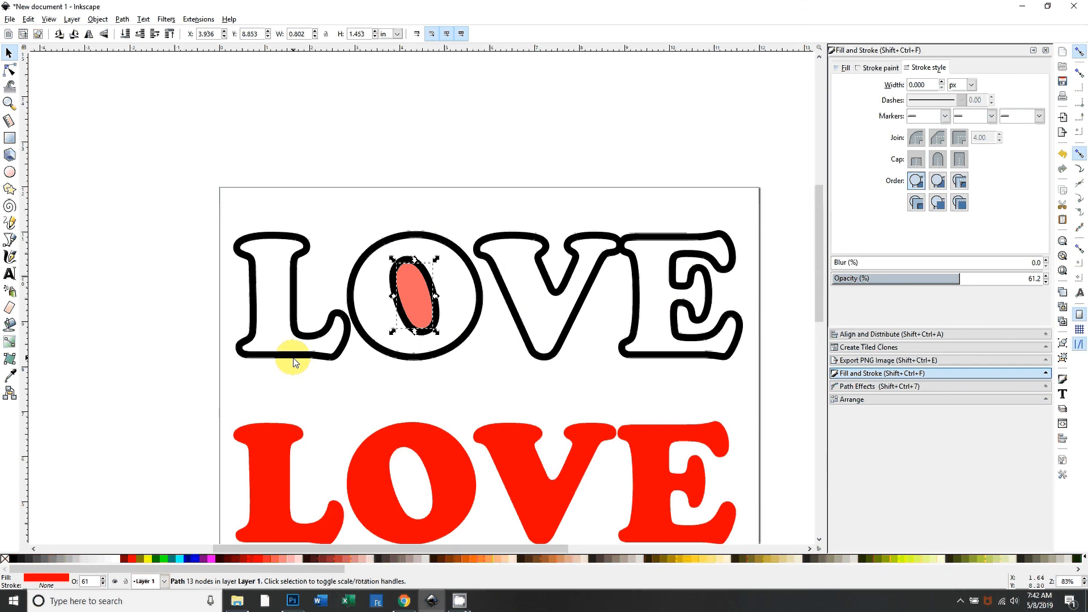
{"action": "left_click", "coordinate": [295, 360]}
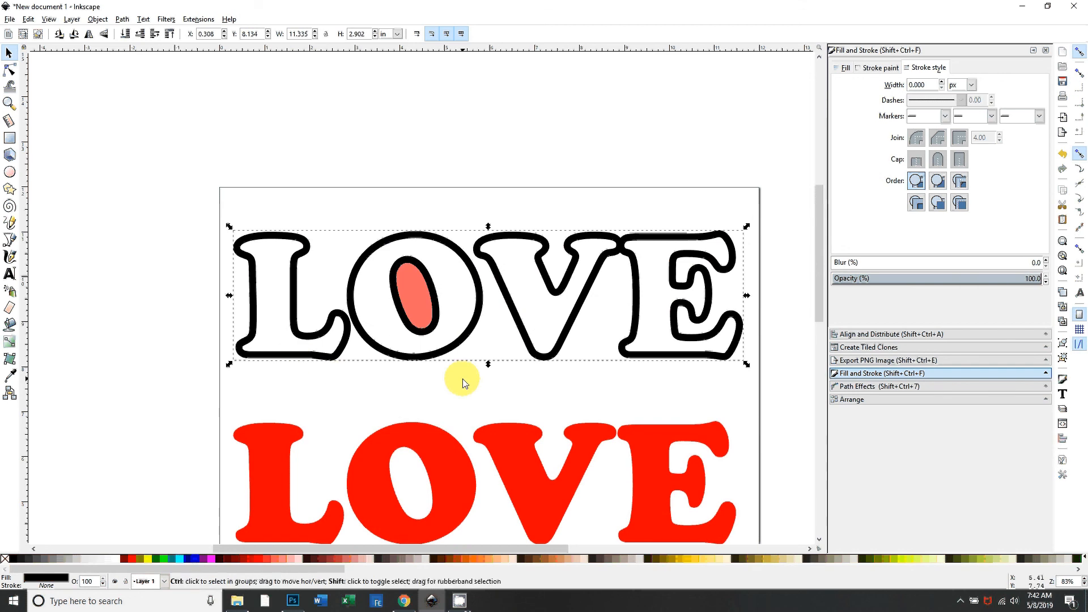
{"action": "key", "text": "shift+ctrl+k"}
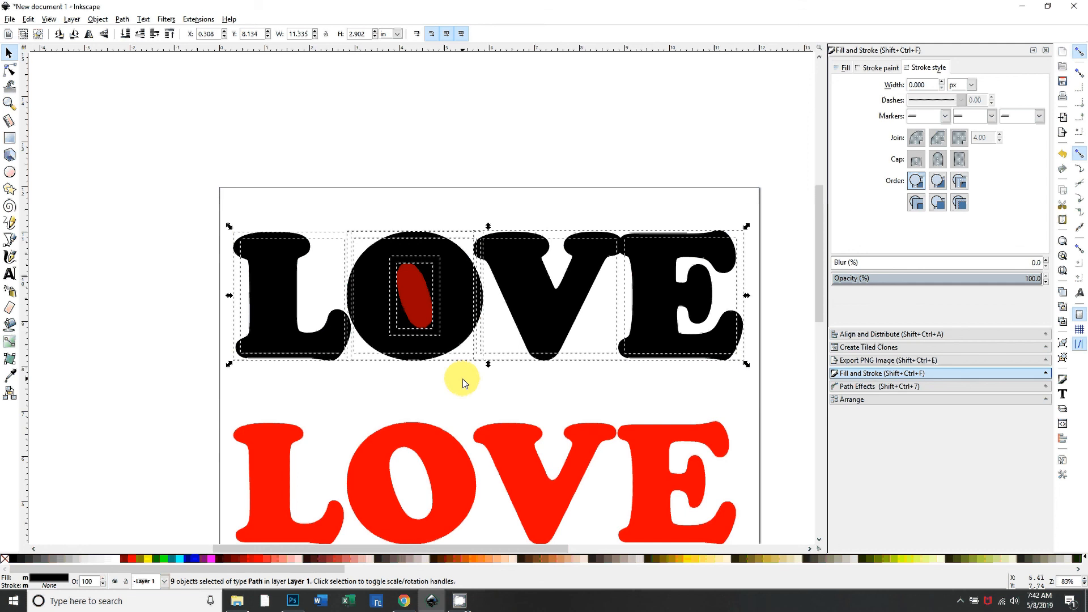
{"action": "key", "text": "ctrl+plus"}
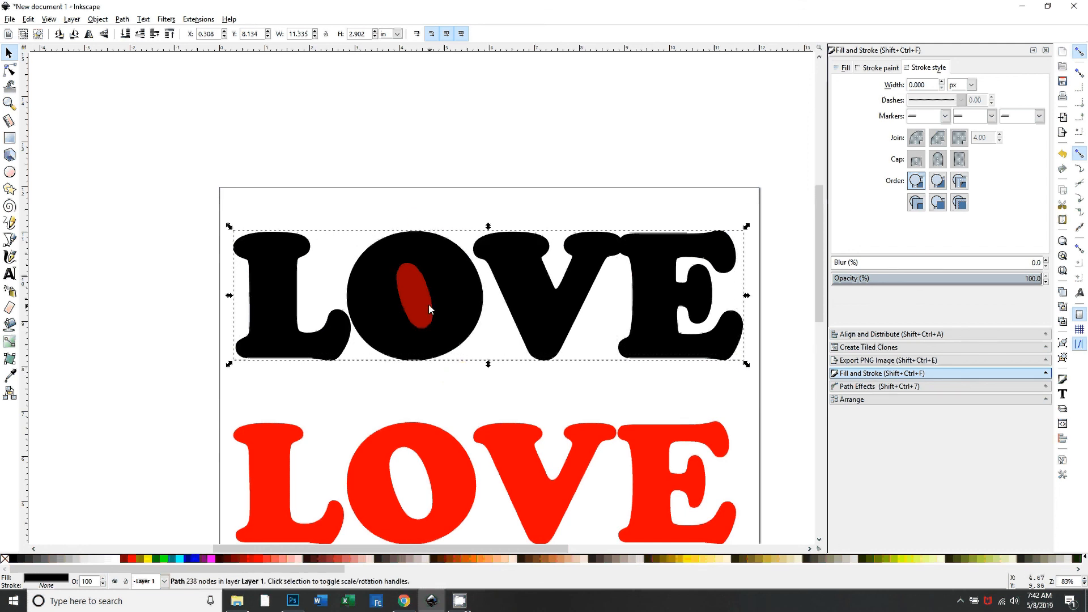
Step: Cut the red oval out of the solid black LOVE shape with a Difference operation
{"action": "left_click", "coordinate": [417, 294]}
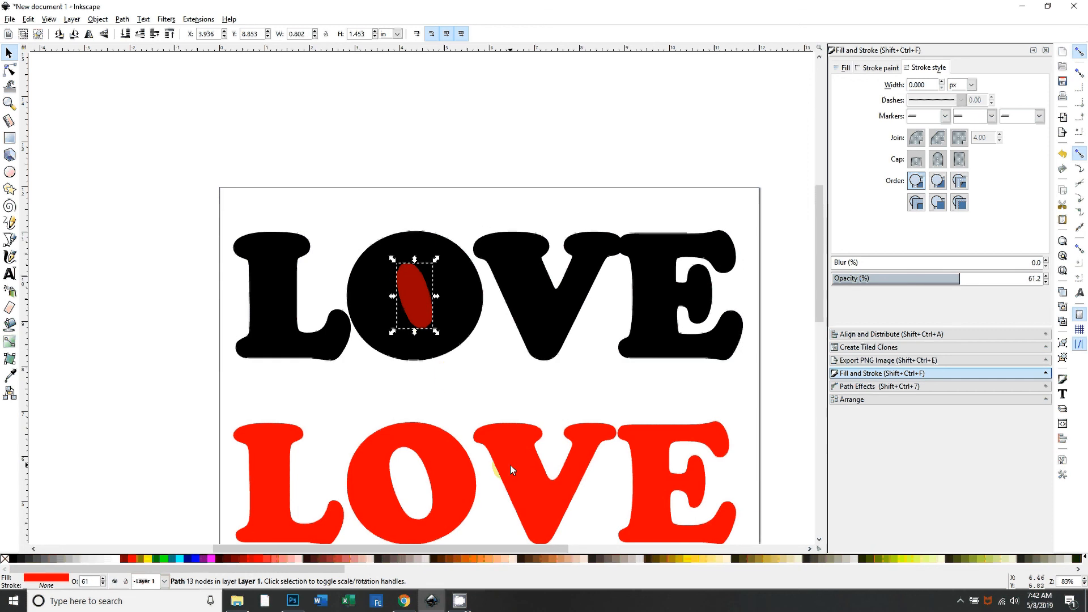
{"action": "left_click", "coordinate": [402, 233], "text": "shift"}
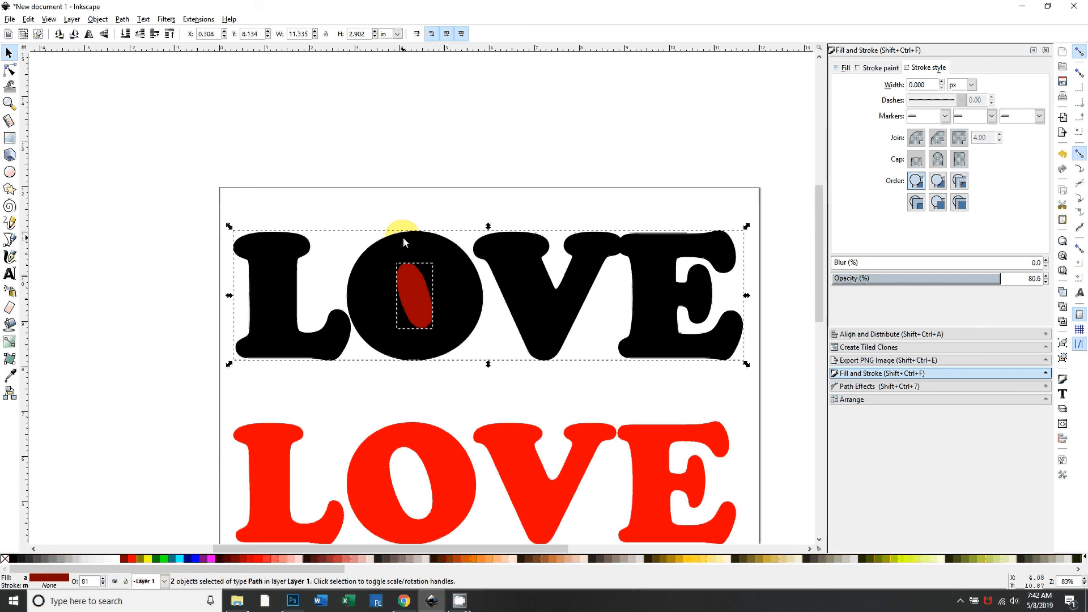
{"action": "left_click", "coordinate": [123, 19]}
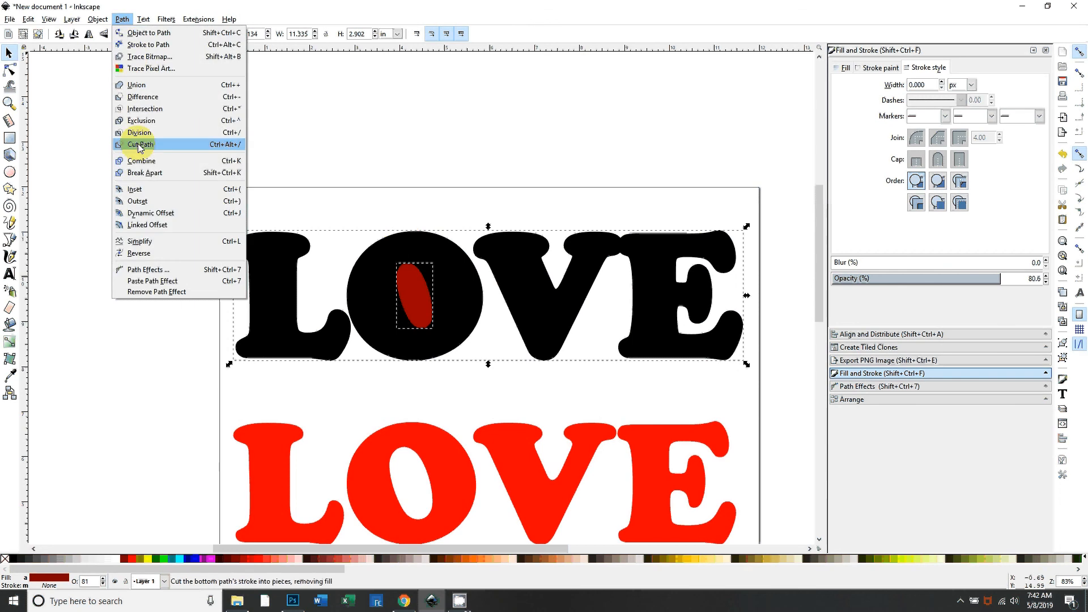
{"action": "left_click", "coordinate": [141, 97]}
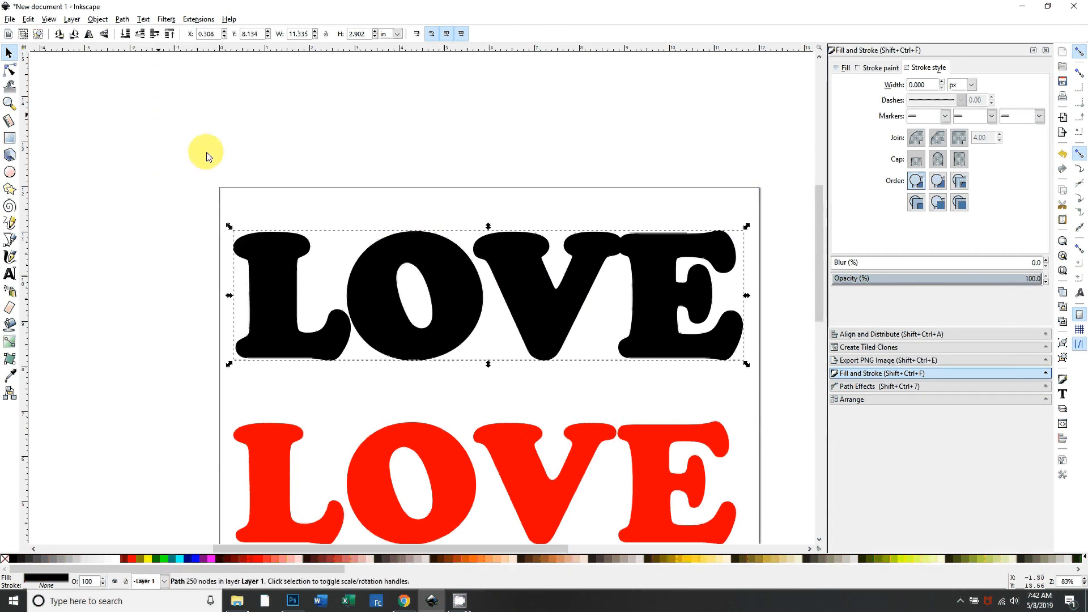
Step: Test-fit the red LOVE lettering over the solid black layer and move it back below to about X 0.008, Y 4.760 in
{"action": "left_click", "coordinate": [453, 512]}
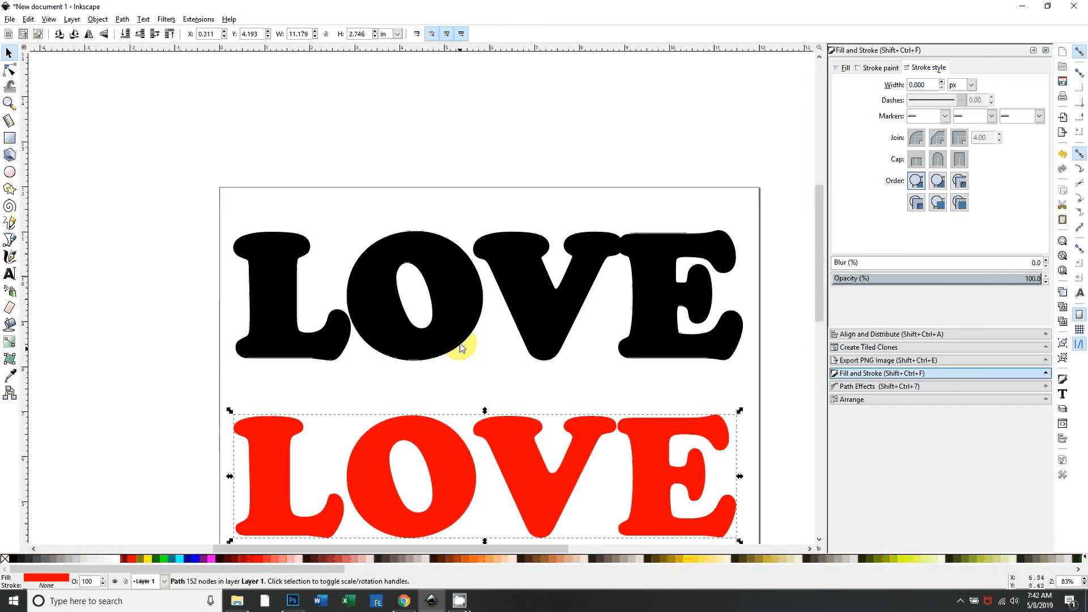
{"action": "left_click_drag", "start_coordinate": [455, 329], "coordinate": [449, 309]}
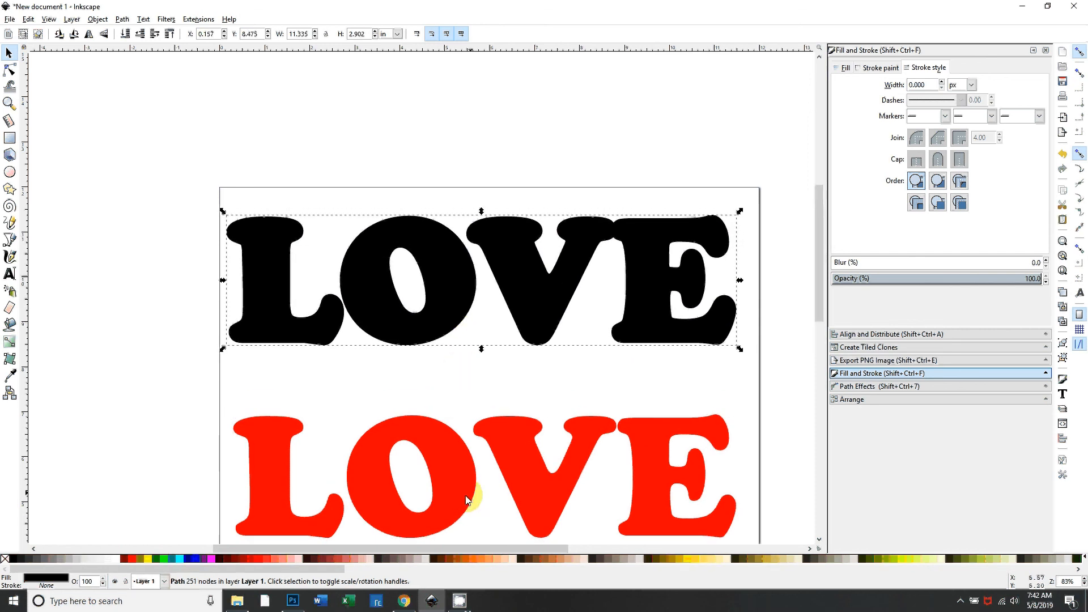
{"action": "left_click_drag", "start_coordinate": [460, 497], "coordinate": [458, 301]}
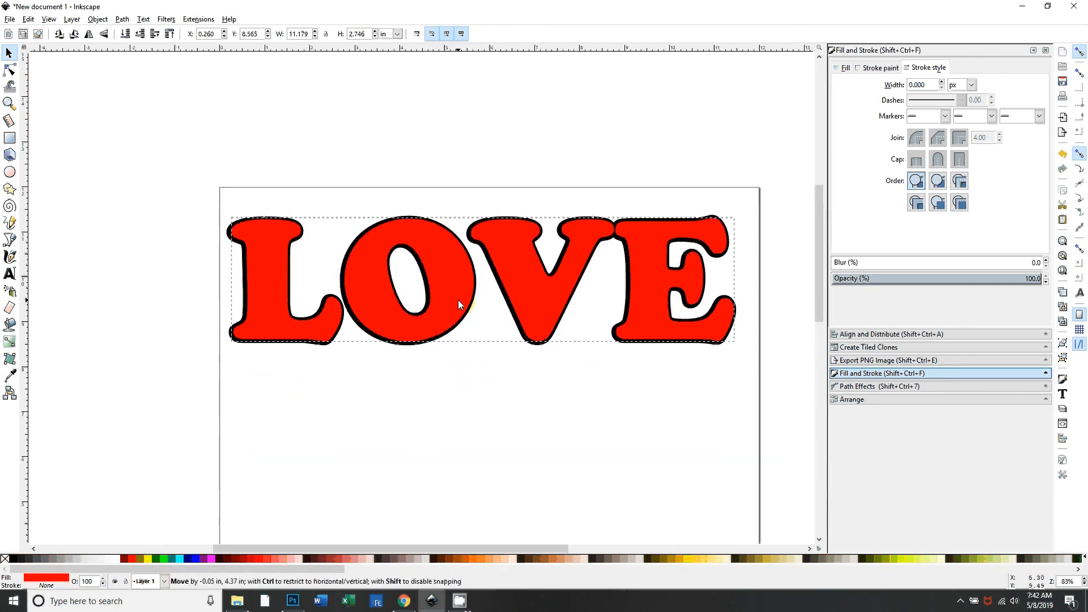
{"action": "left_click", "coordinate": [440, 443]}
{"action": "key", "text": "minus"}
{"action": "key", "text": "minus"}
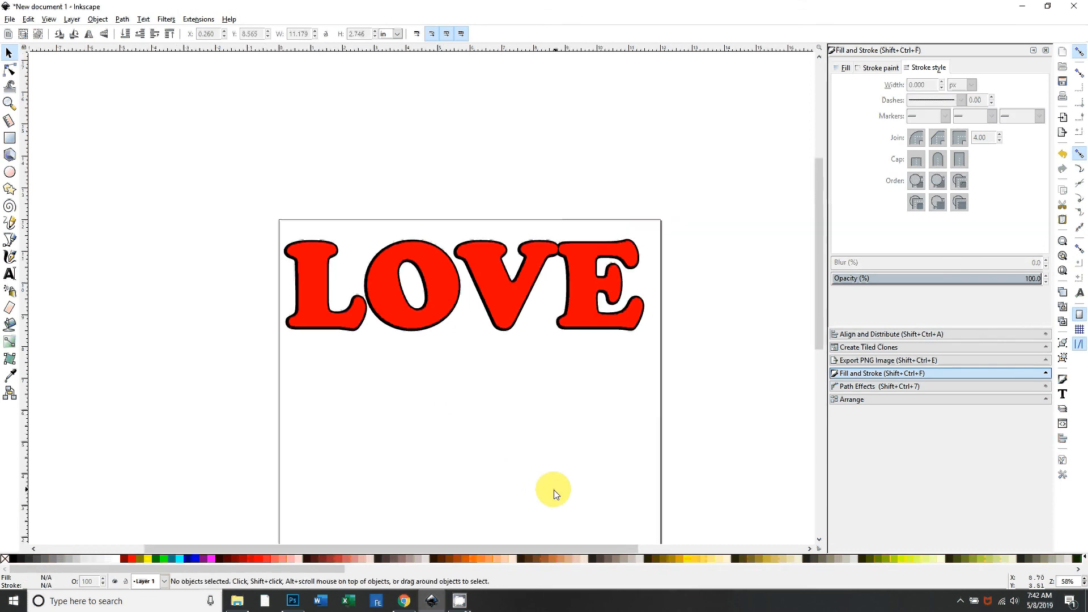
{"action": "left_click_drag", "start_coordinate": [480, 309], "coordinate": [475, 394]}
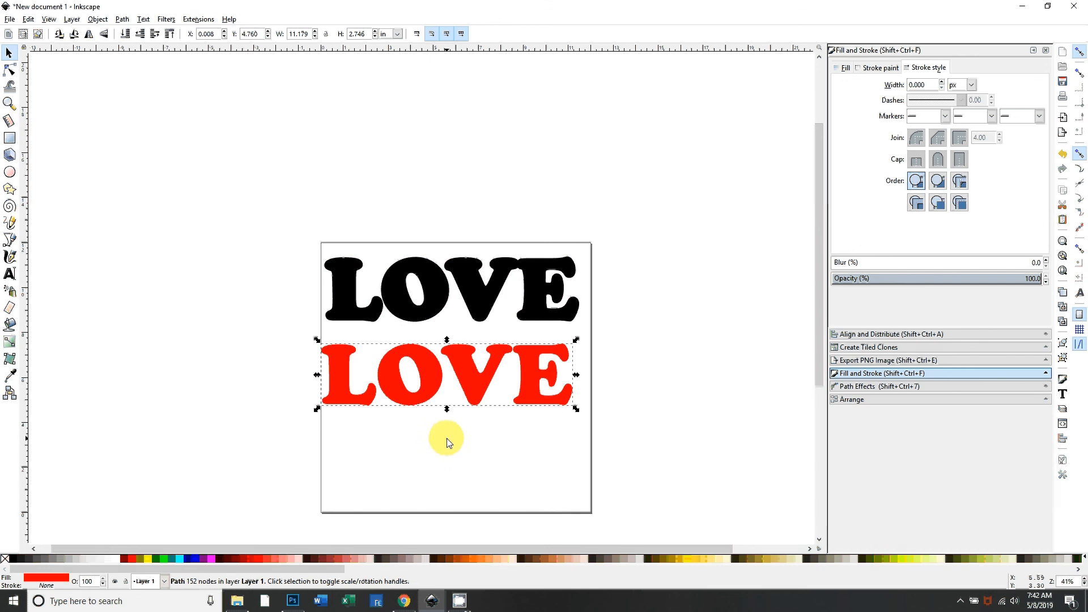
Step: Switch to Photoshop and view the photos IMG_3823.jpg, IMG_3824.JPG and IMG_3826.JPG of the finished LOVE cutouts
{"action": "left_click", "coordinate": [292, 601]}
{"action": "left_click", "coordinate": [66, 45]}
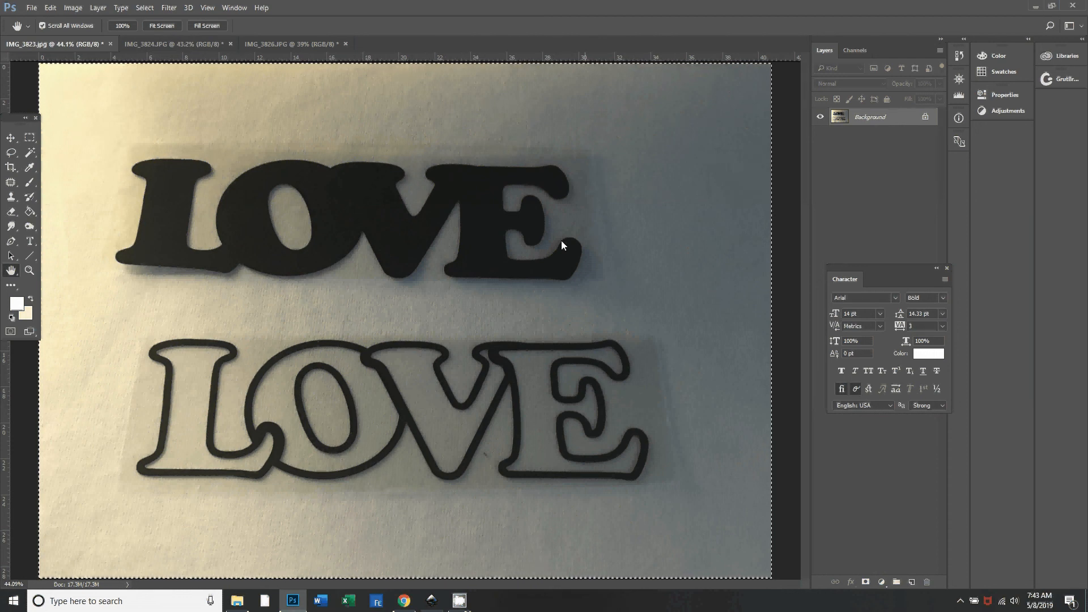
{"action": "left_click", "coordinate": [159, 44]}
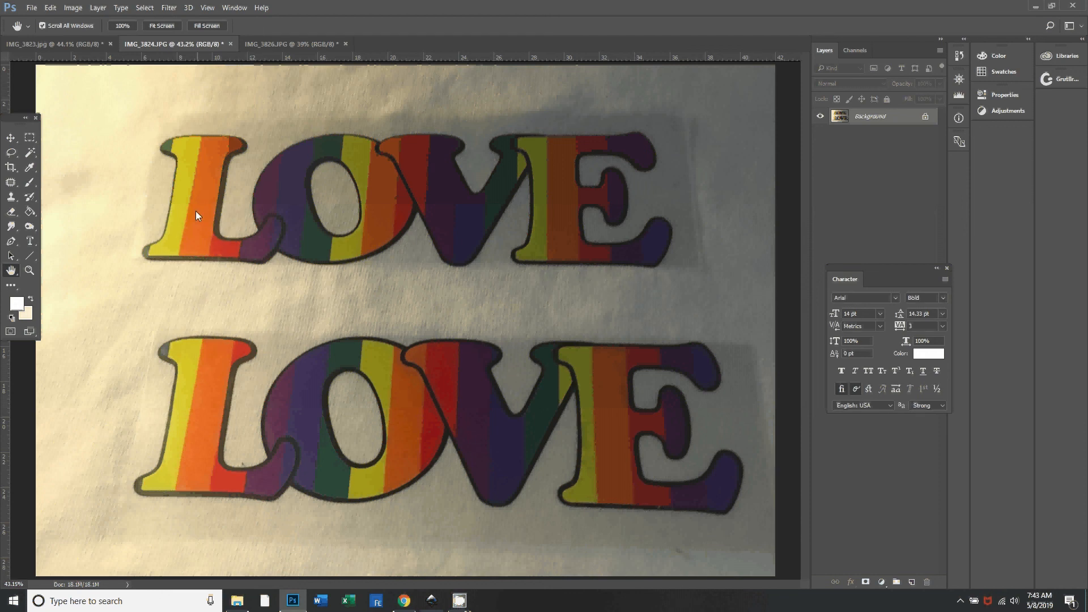
{"action": "left_click", "coordinate": [293, 46]}
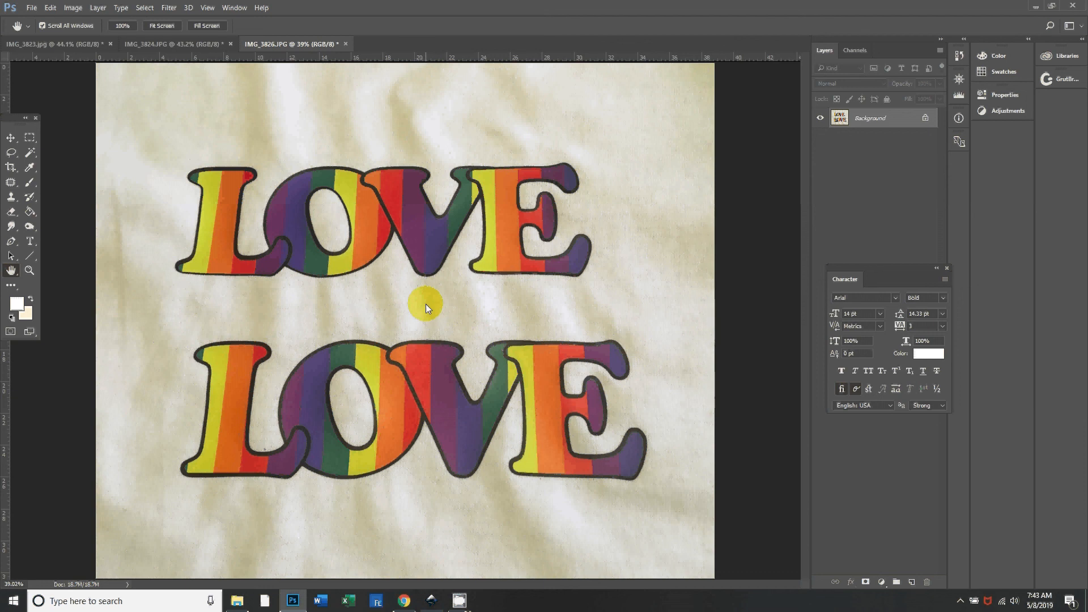
Step: Return to Inkscape, line up the red LOVE beneath the black one, and move the black LOVE to about X 0.258, Y 8.575 in
{"action": "left_click", "coordinate": [432, 601]}
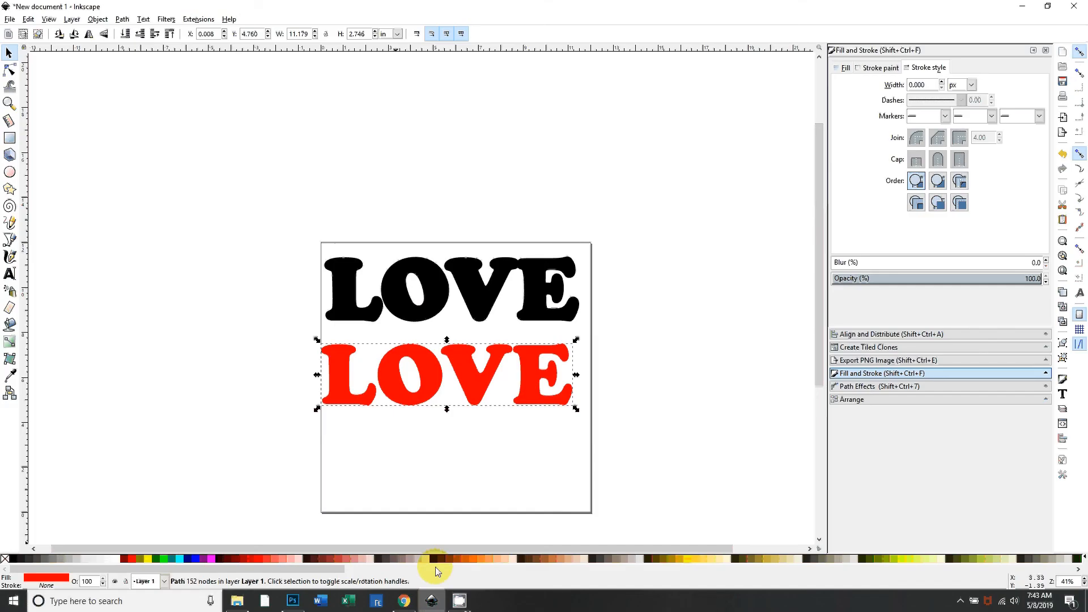
{"action": "left_click_drag", "start_coordinate": [486, 389], "coordinate": [495, 380]}
{"action": "left_click_drag", "start_coordinate": [481, 297], "coordinate": [484, 295]}
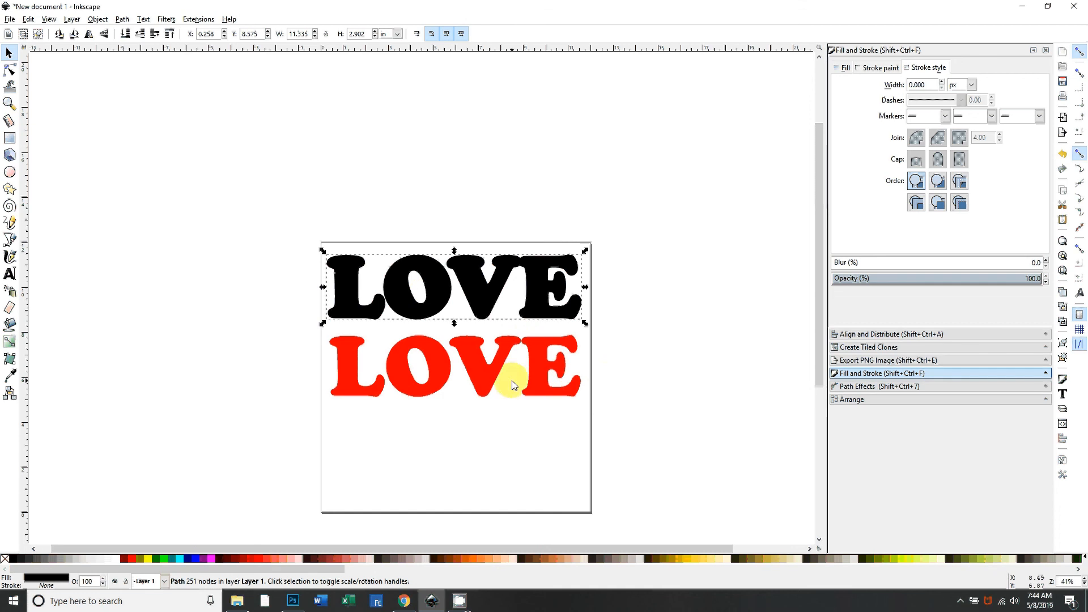
Step: Switch back to Photoshop to examine the rainbow LOVE photo IMG_3826.JPG
{"action": "left_click", "coordinate": [293, 601]}
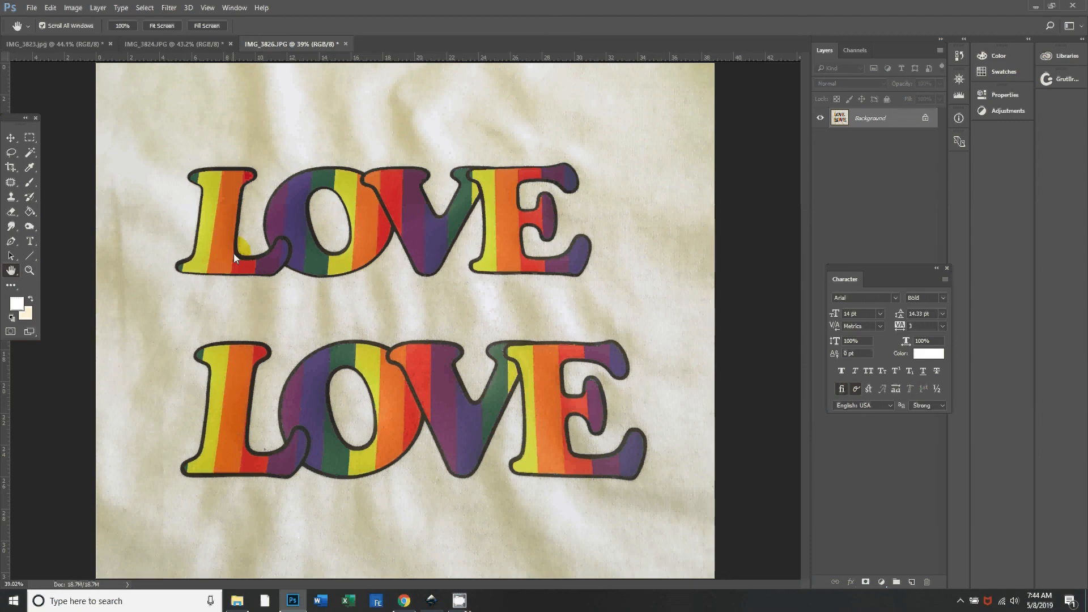